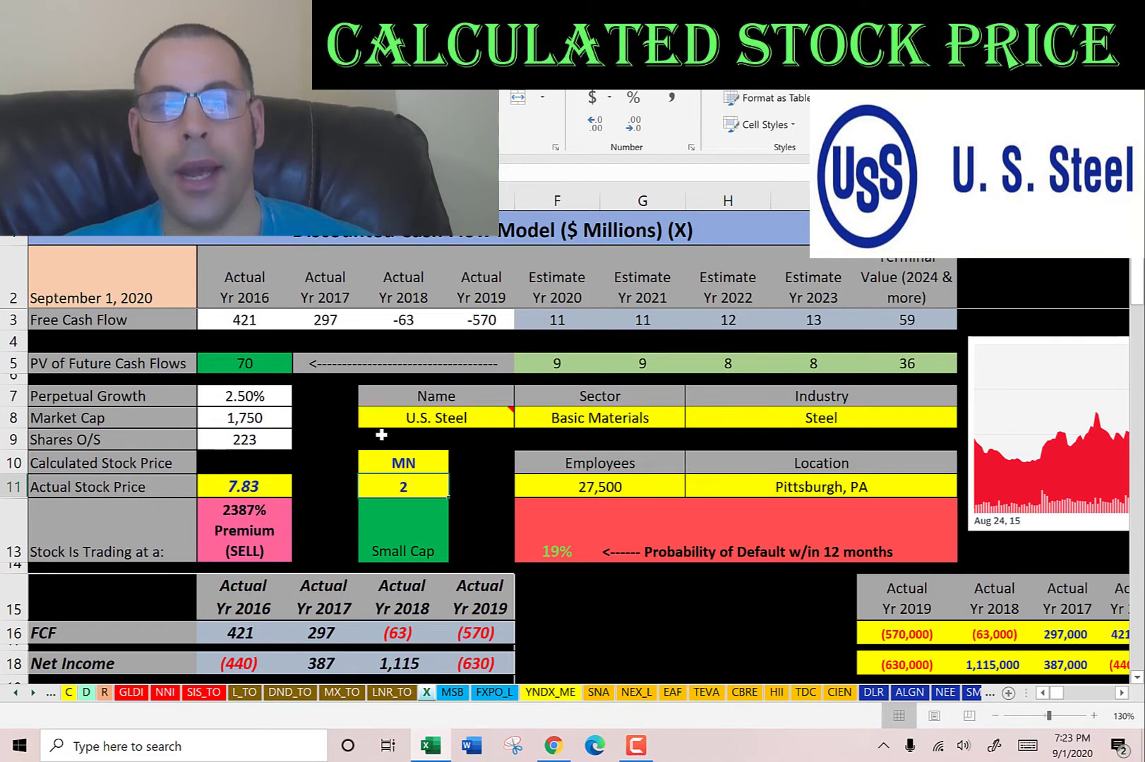
# Review the actual stock price and the MN value in the U.S. Steel valuation model
pyautogui.click(262, 488)
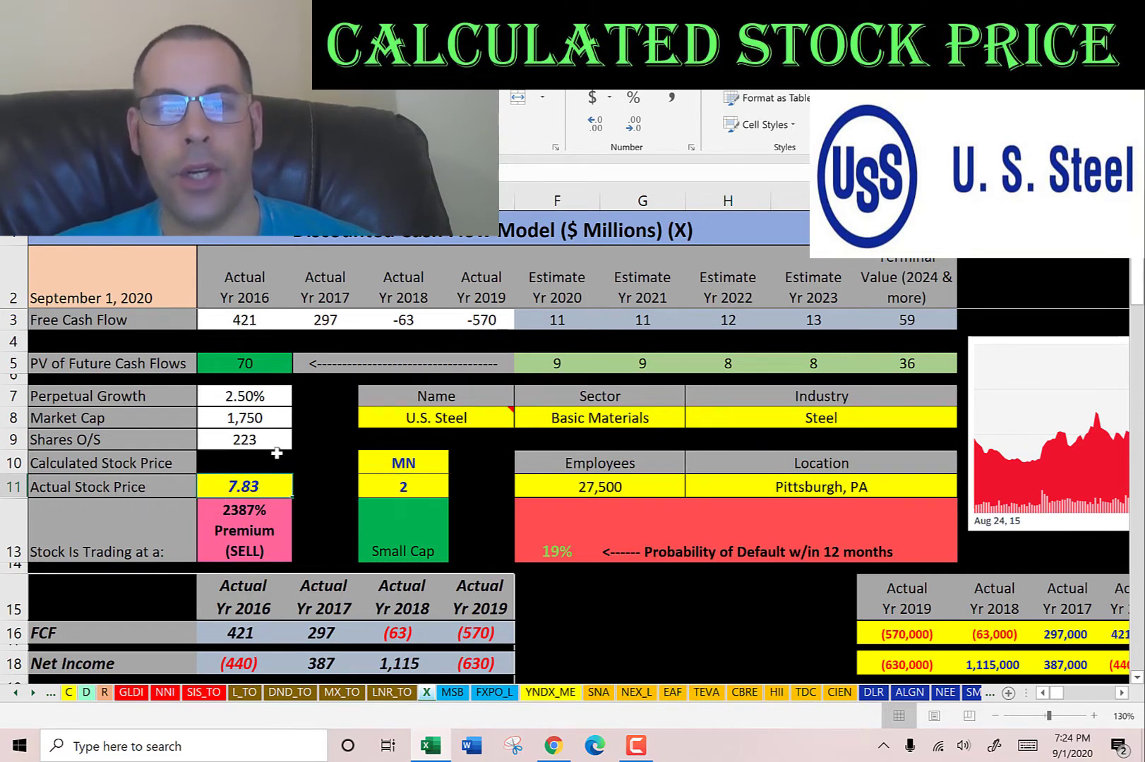
pyautogui.press('Up')
pyautogui.press('Up')
pyautogui.click(420, 484)
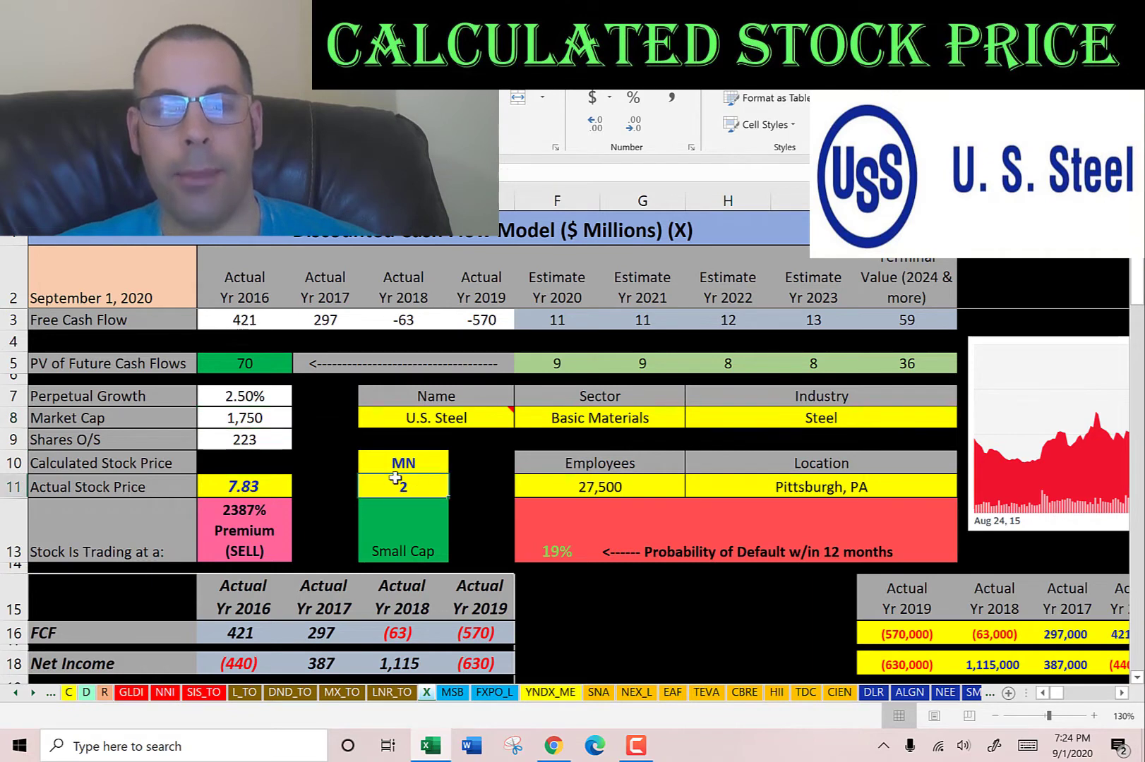
pyautogui.click(252, 487)
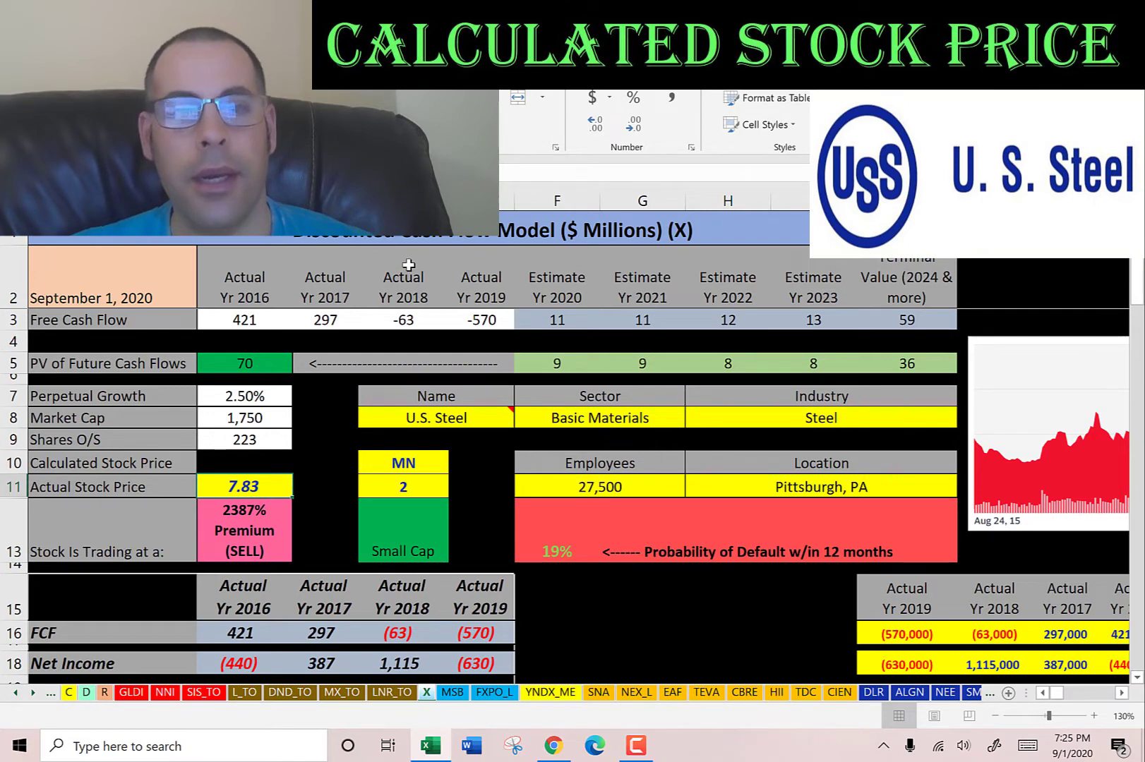
# Examine the actual free cash flow figures for 2016 through 2019 in the FCF row
pyautogui.scroll(-3, 406, 258)
pyautogui.click(247, 438)
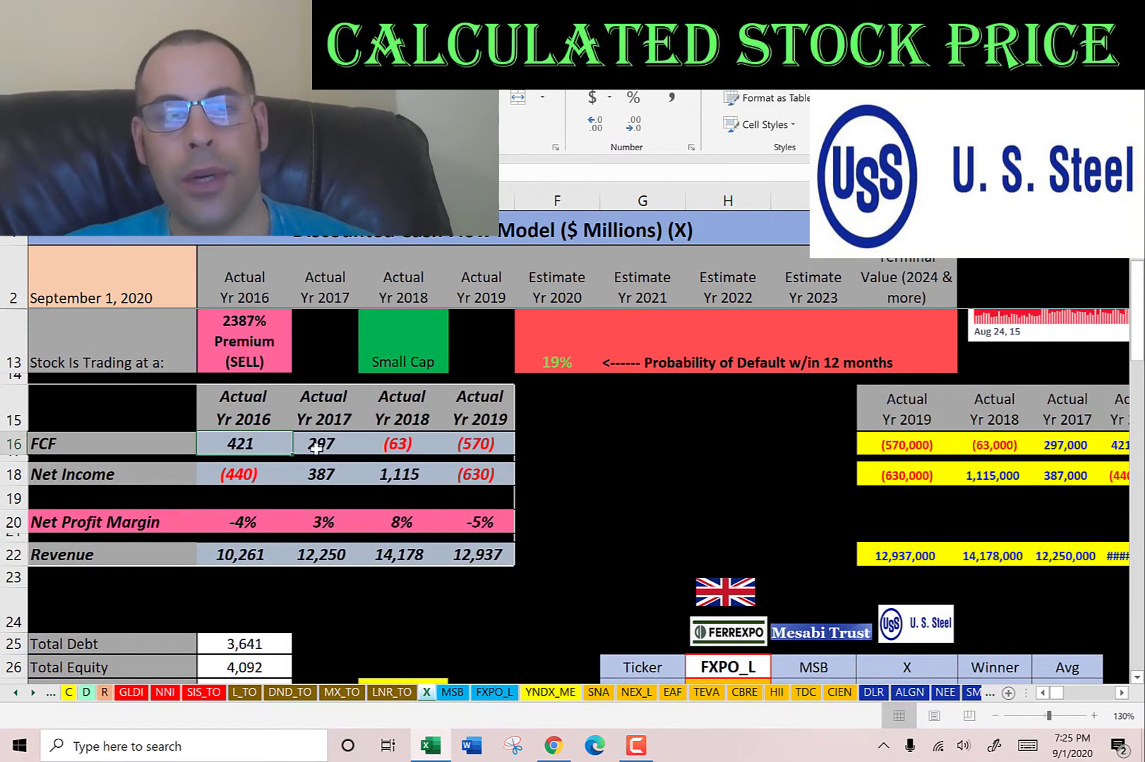
pyautogui.click(329, 441)
pyautogui.click(478, 445)
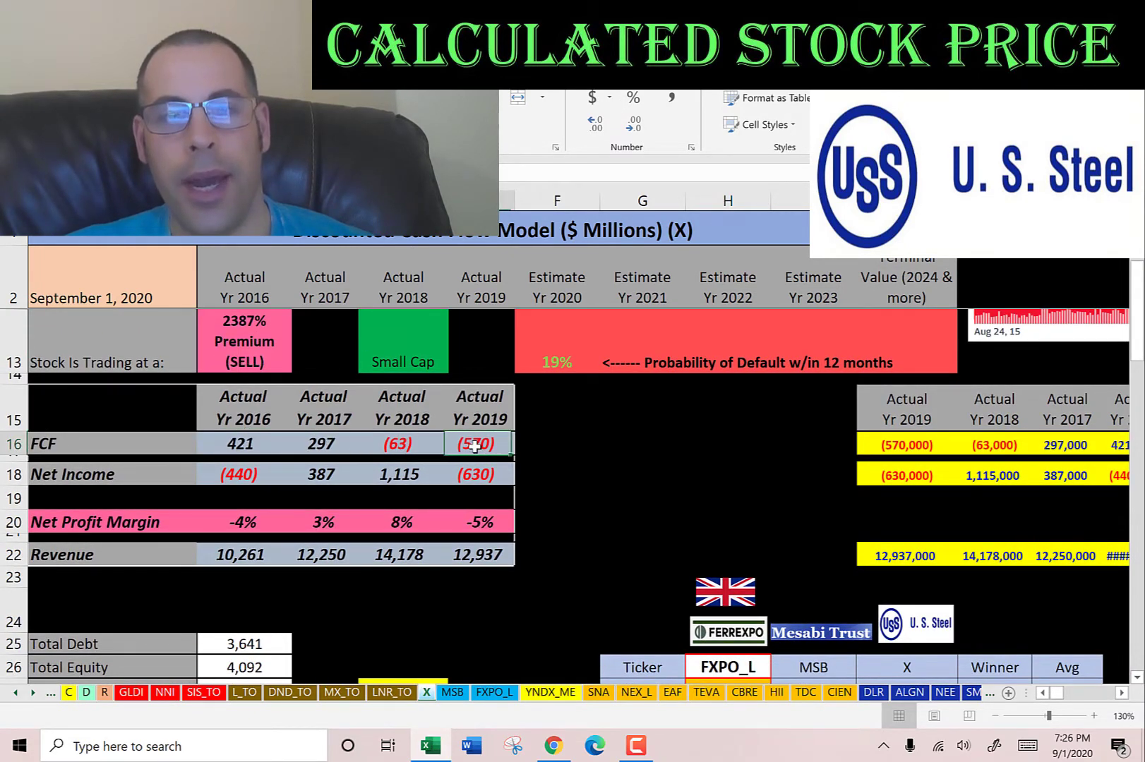
pyautogui.click(401, 444)
pyautogui.click(479, 445)
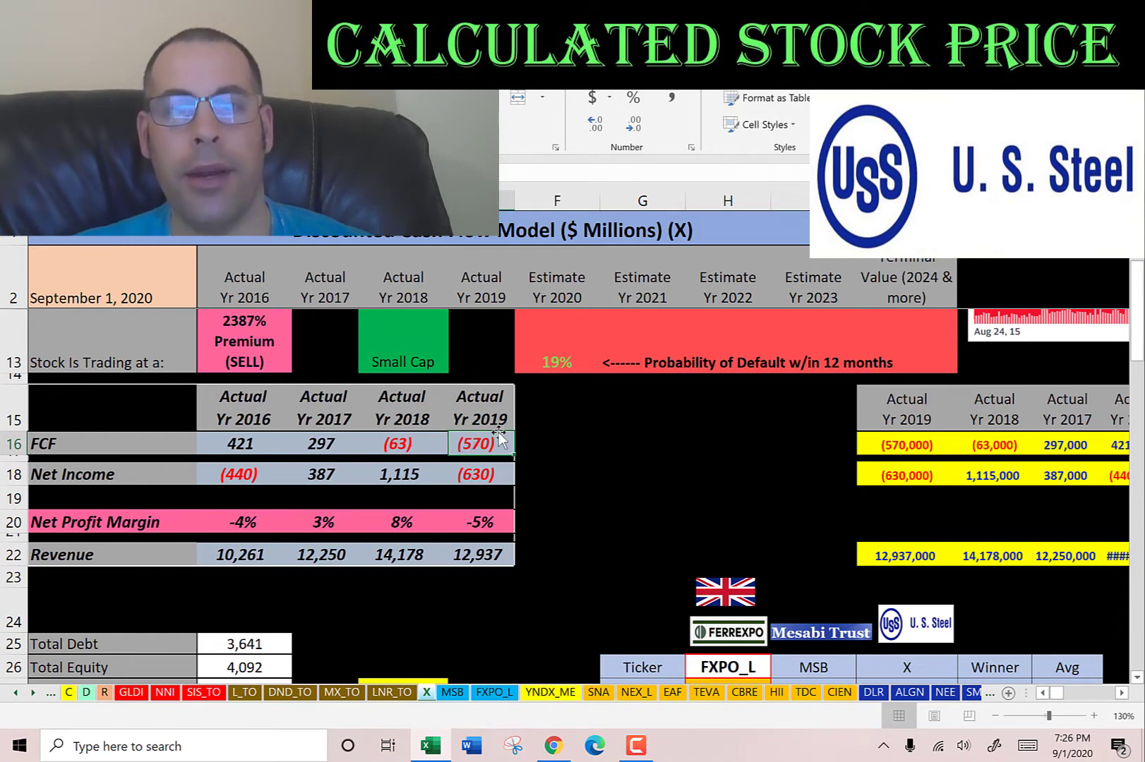
# Review the net income and revenue figures across the actual years 2016 to 2019
pyautogui.click(268, 471)
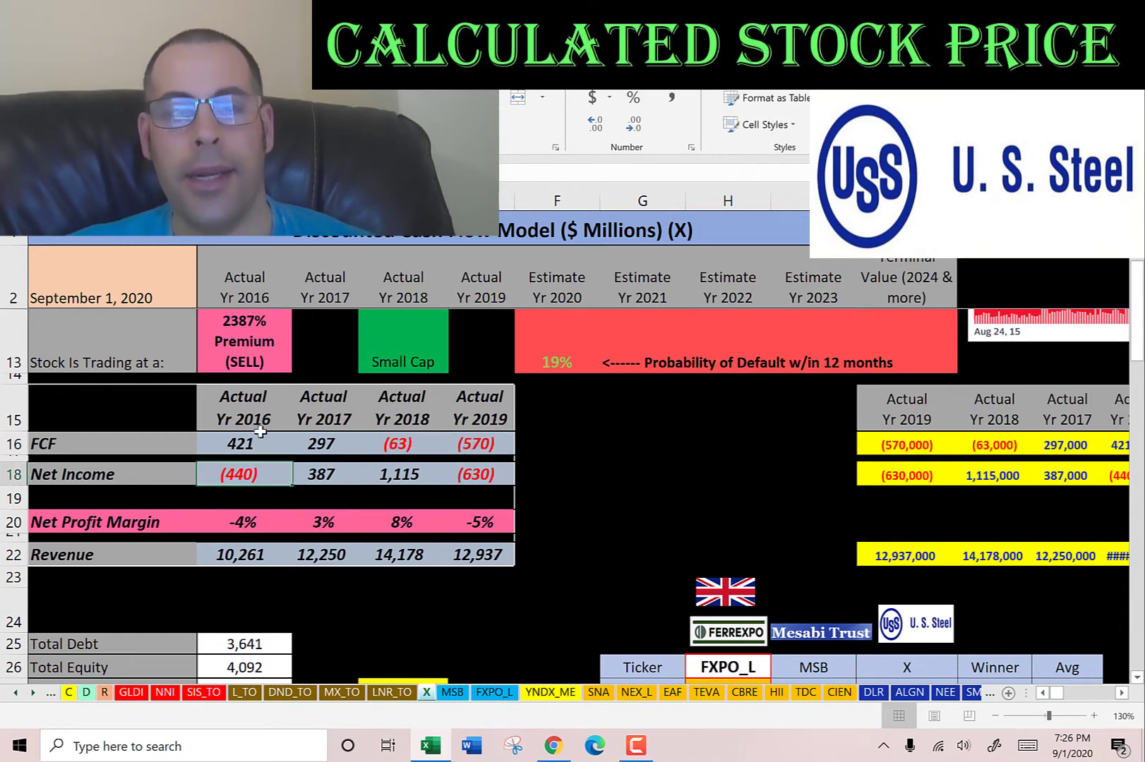
pyautogui.click(480, 472)
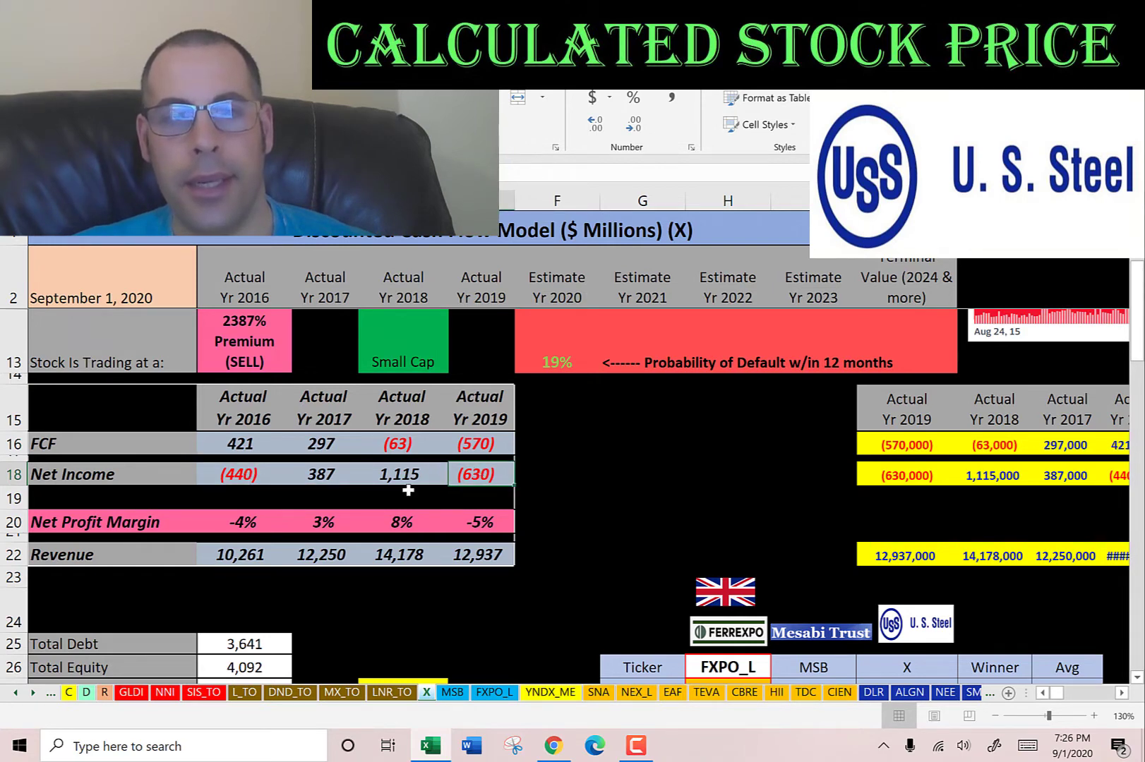
pyautogui.click(254, 553)
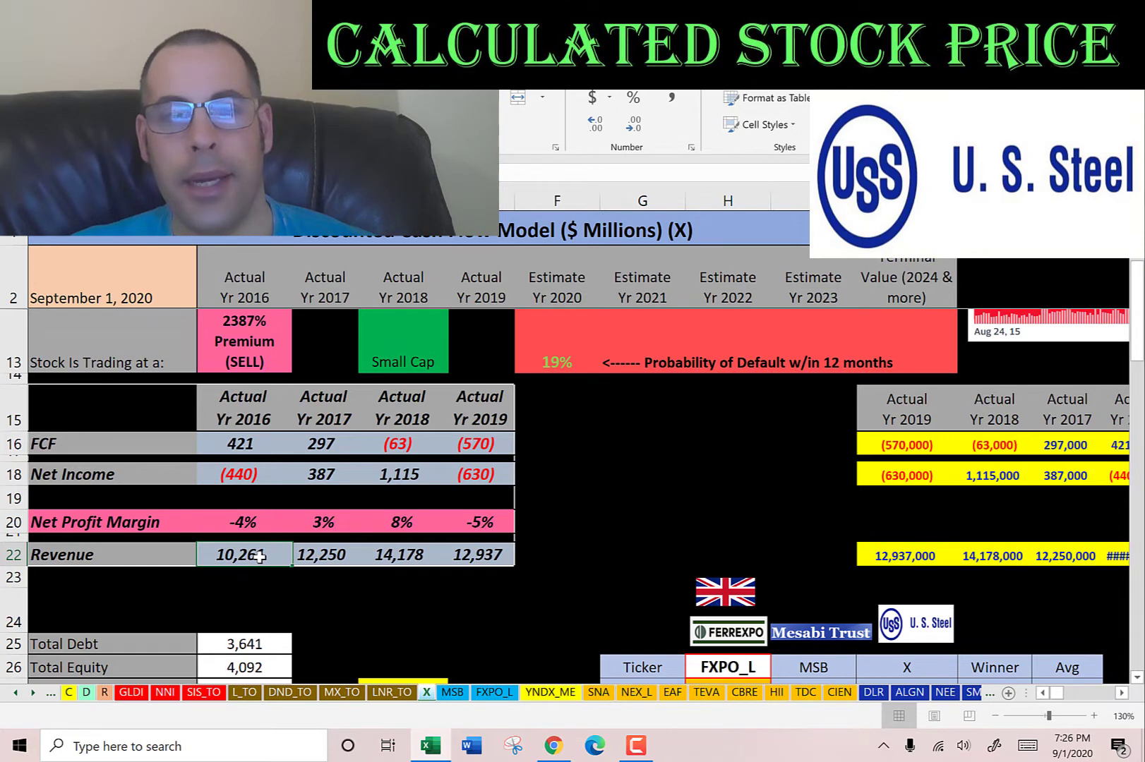
pyautogui.click(315, 551)
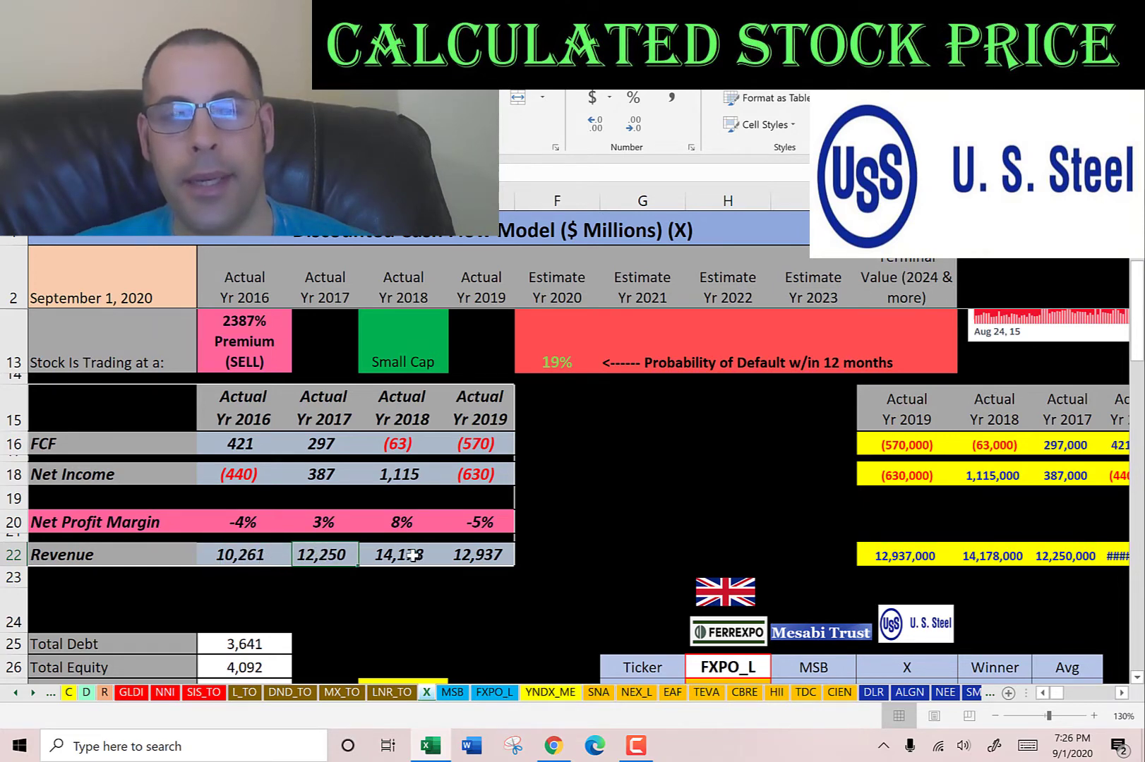
pyautogui.click(489, 555)
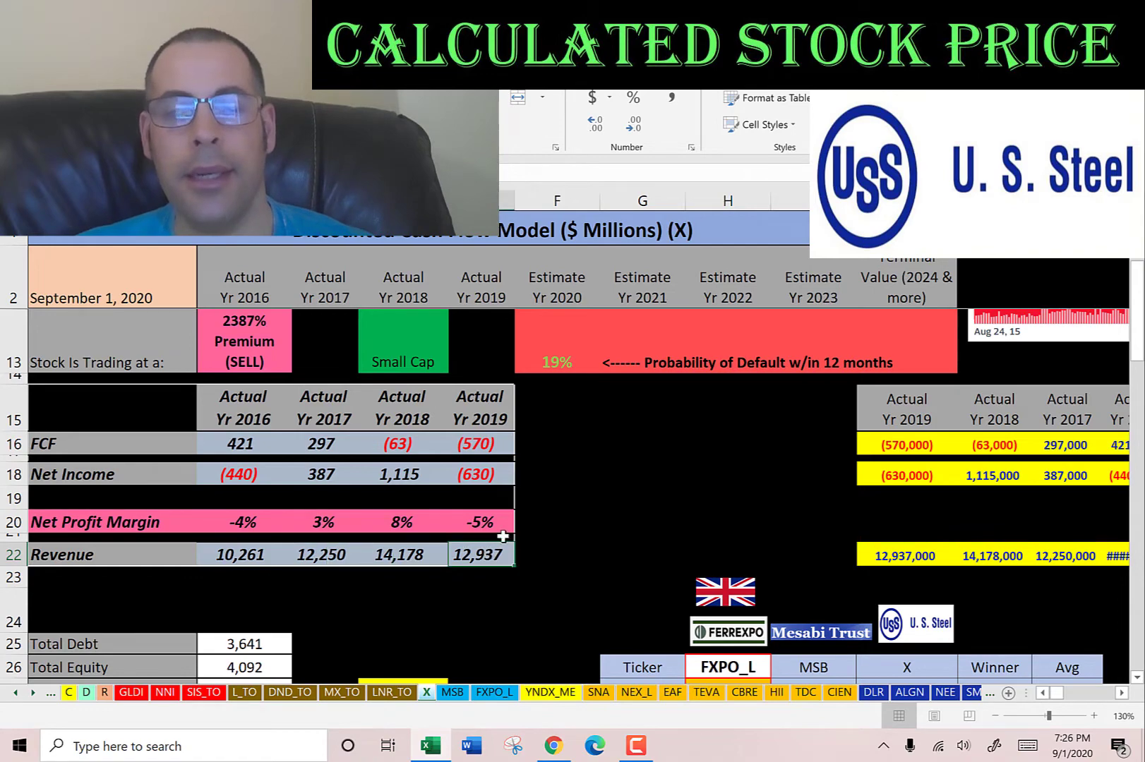
# Review the debt figures, from total debt and equity down to the interest rate on debt
pyautogui.scroll(-2, 459, 385)
pyautogui.scroll(-2, 462, 368)
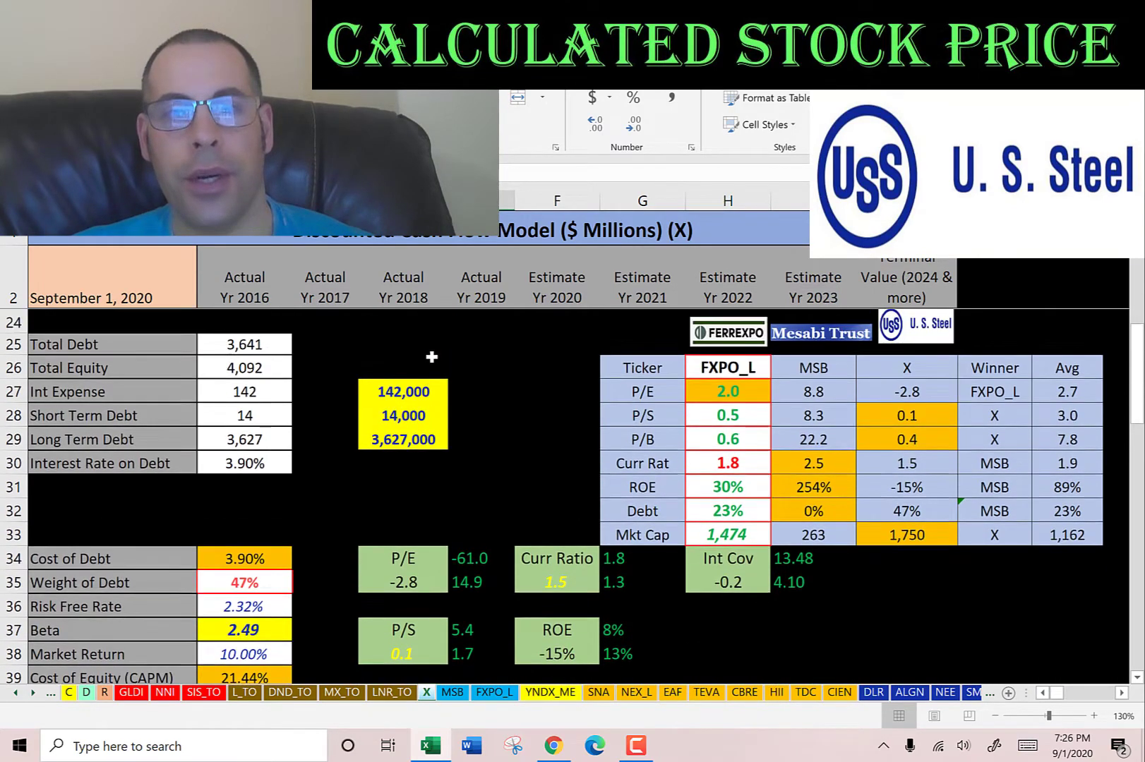
pyautogui.scroll(1, 282, 423)
pyautogui.click(241, 413)
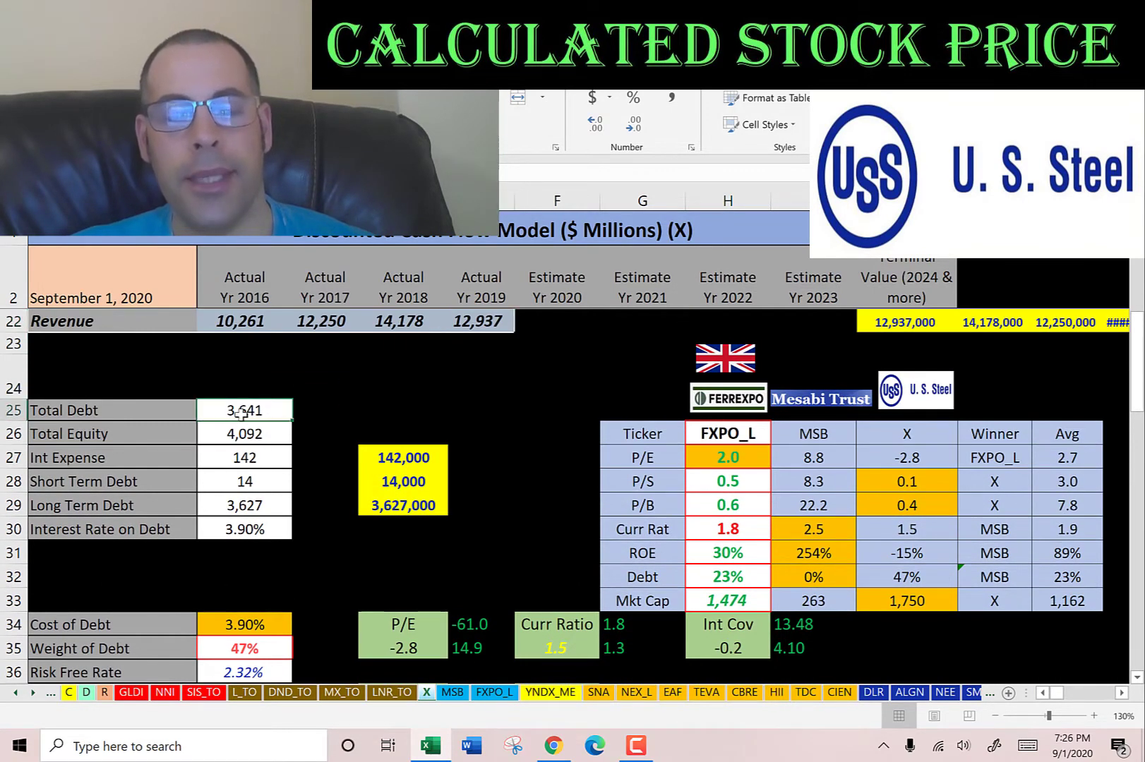
pyautogui.press('Down')
pyautogui.press('Down')
pyautogui.click(254, 528)
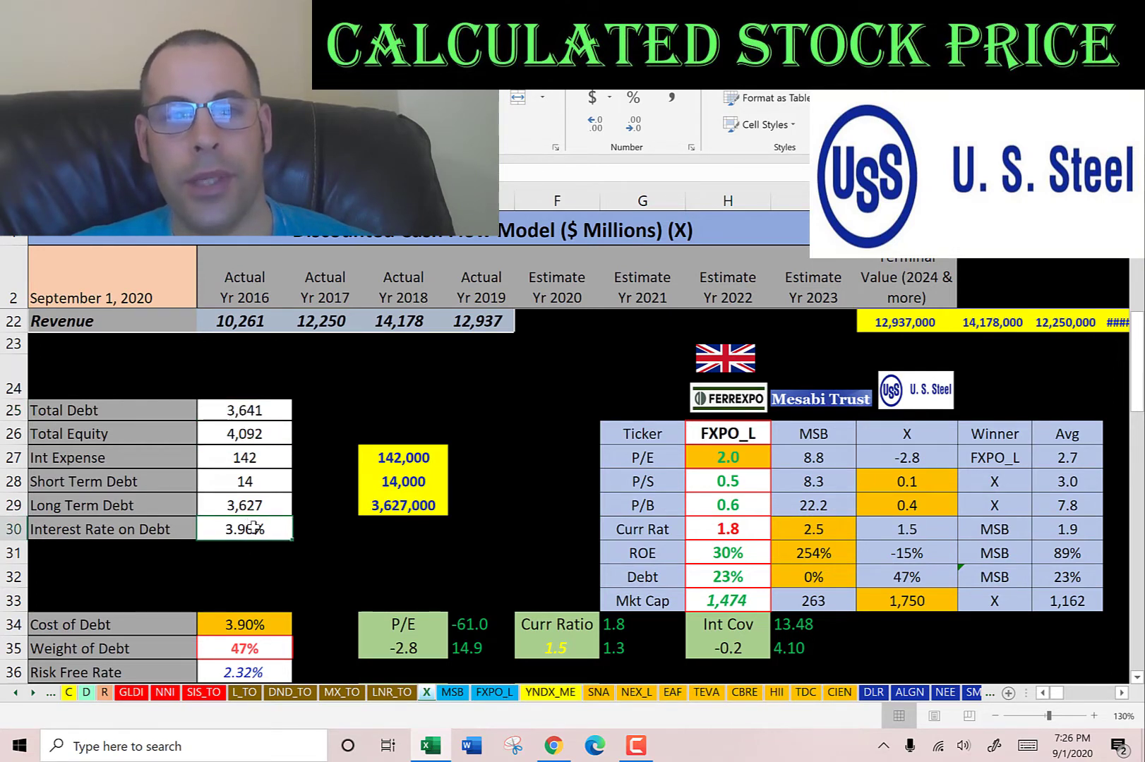
# Examine the WACC calculation, including the weights of debt and equity and the CAPM cost of equity
pyautogui.scroll(-4, 261, 452)
pyautogui.click(235, 346)
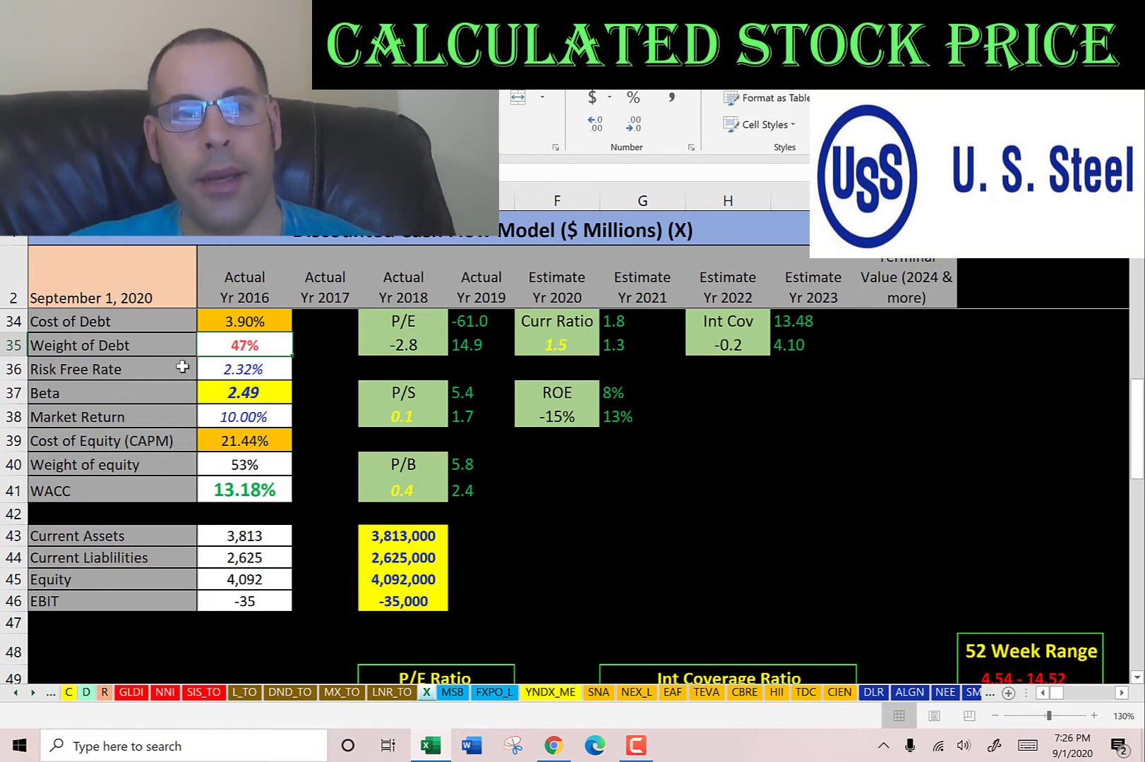
pyautogui.click(235, 463)
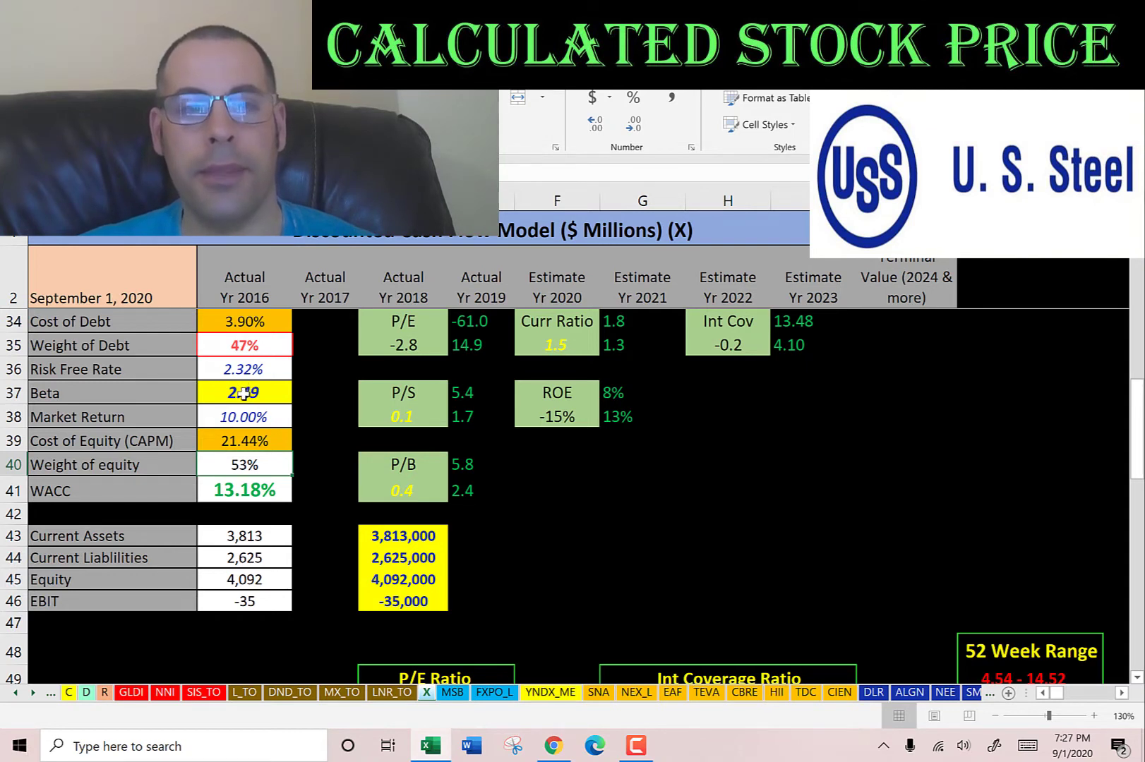
pyautogui.click(252, 435)
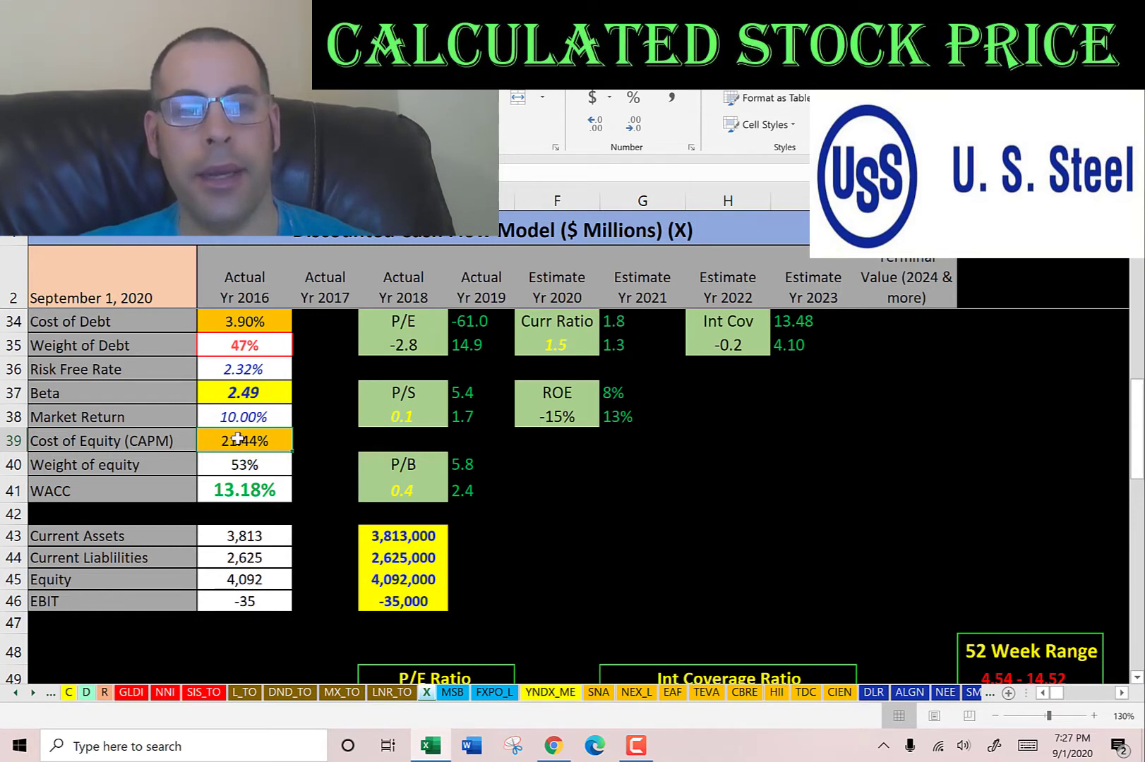
pyautogui.click(255, 491)
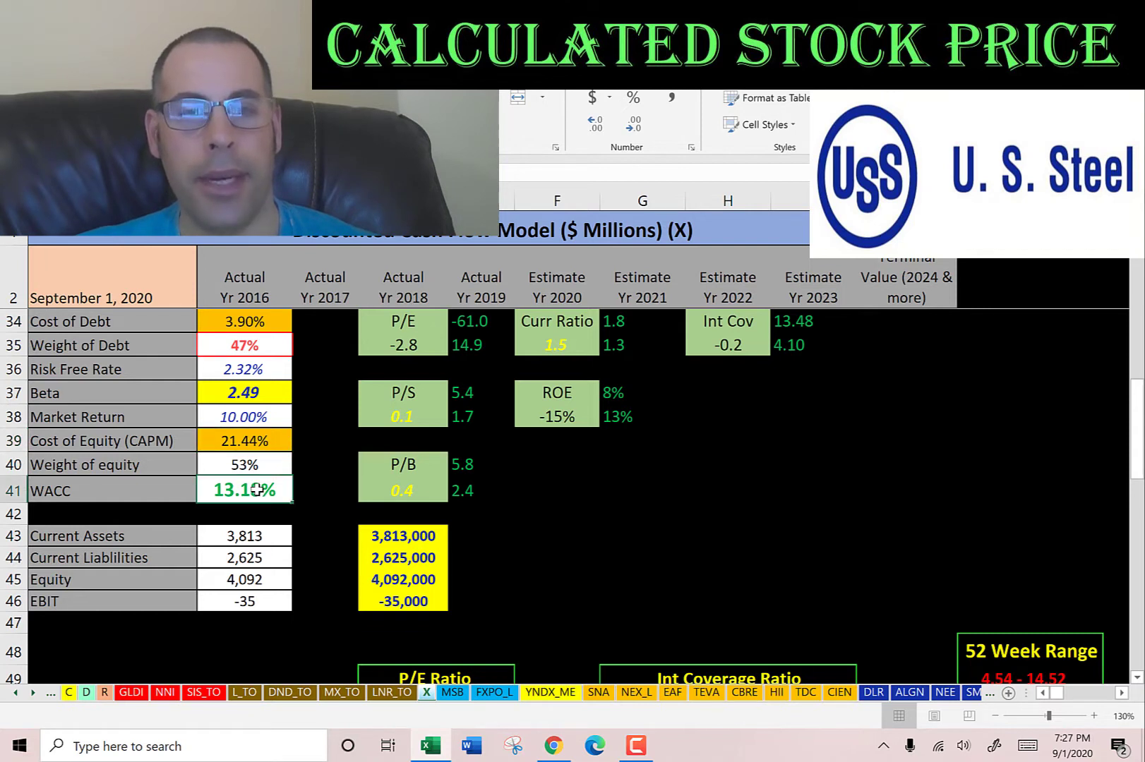
pyautogui.click(236, 442)
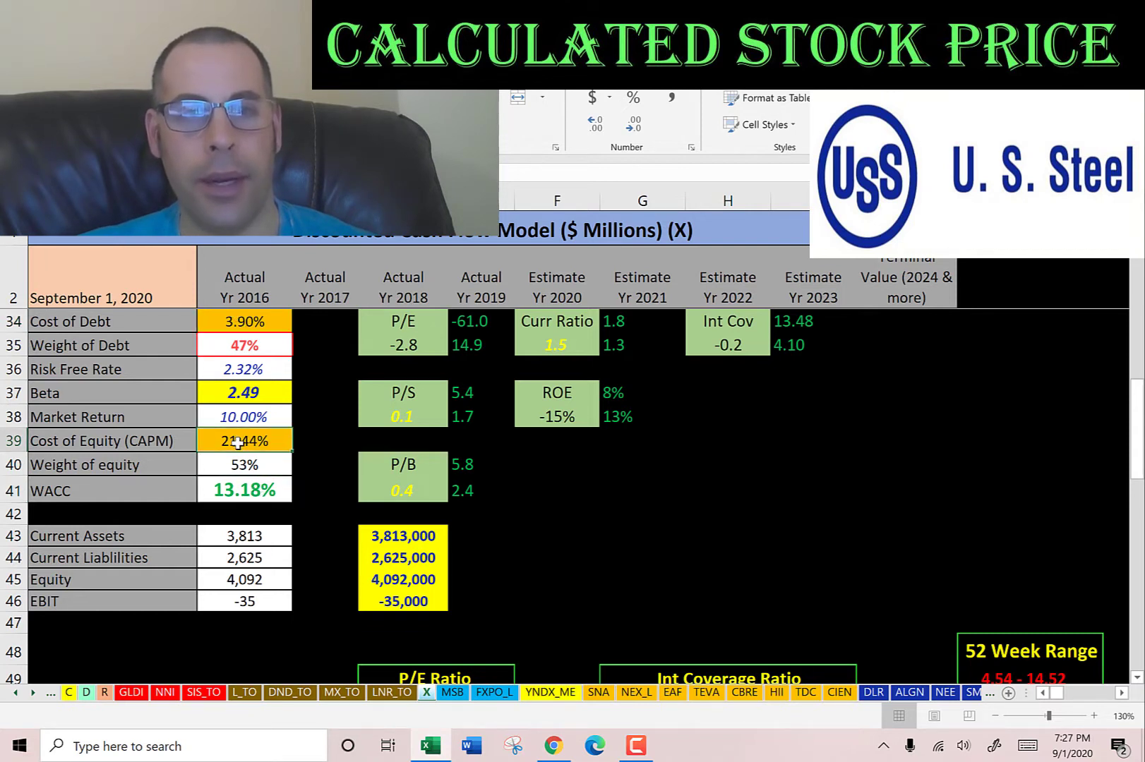
pyautogui.click(242, 492)
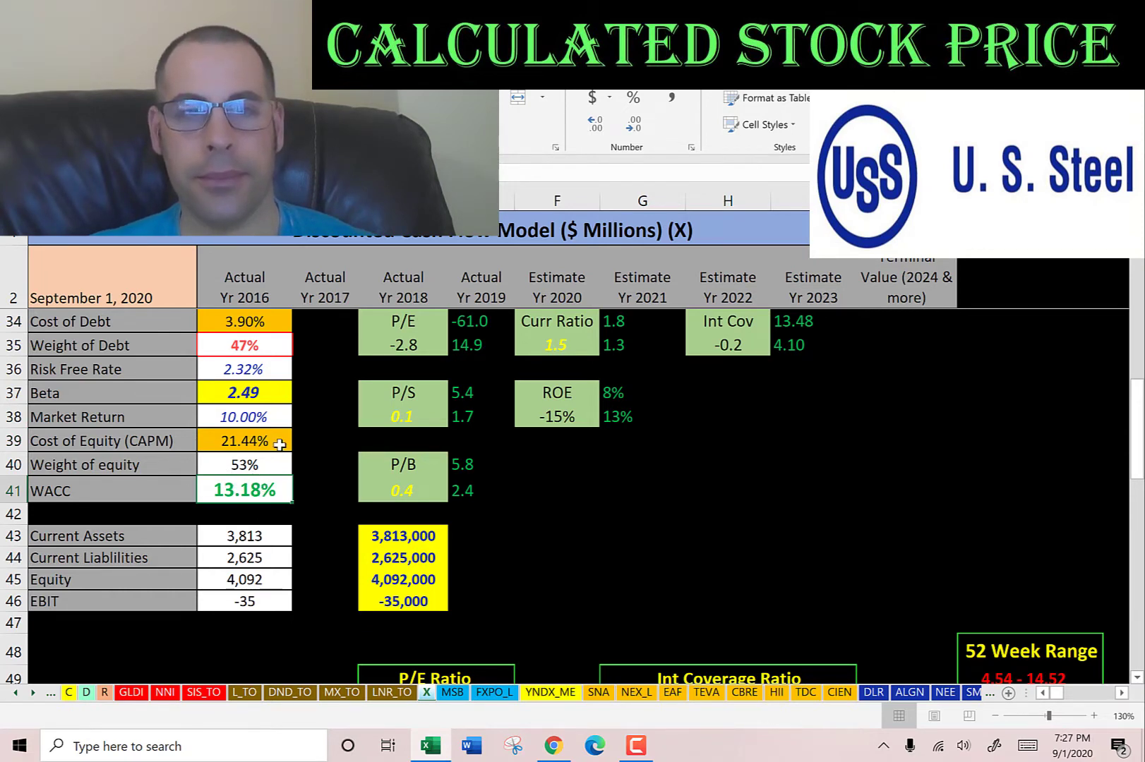
# Examine the estimated free cash flows for 2020 through 2023 at the start of the model
pyautogui.scroll(10, 279, 449)
pyautogui.click(554, 320)
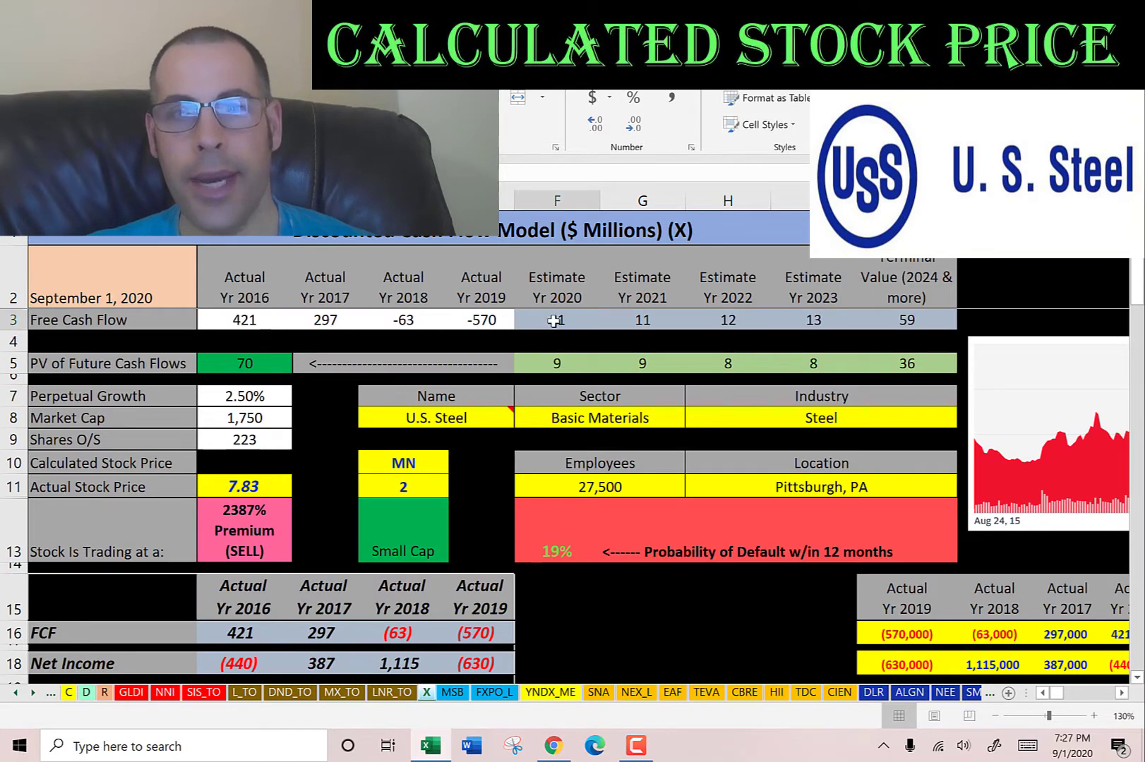
pyautogui.click(634, 320)
pyautogui.click(724, 320)
pyautogui.click(804, 318)
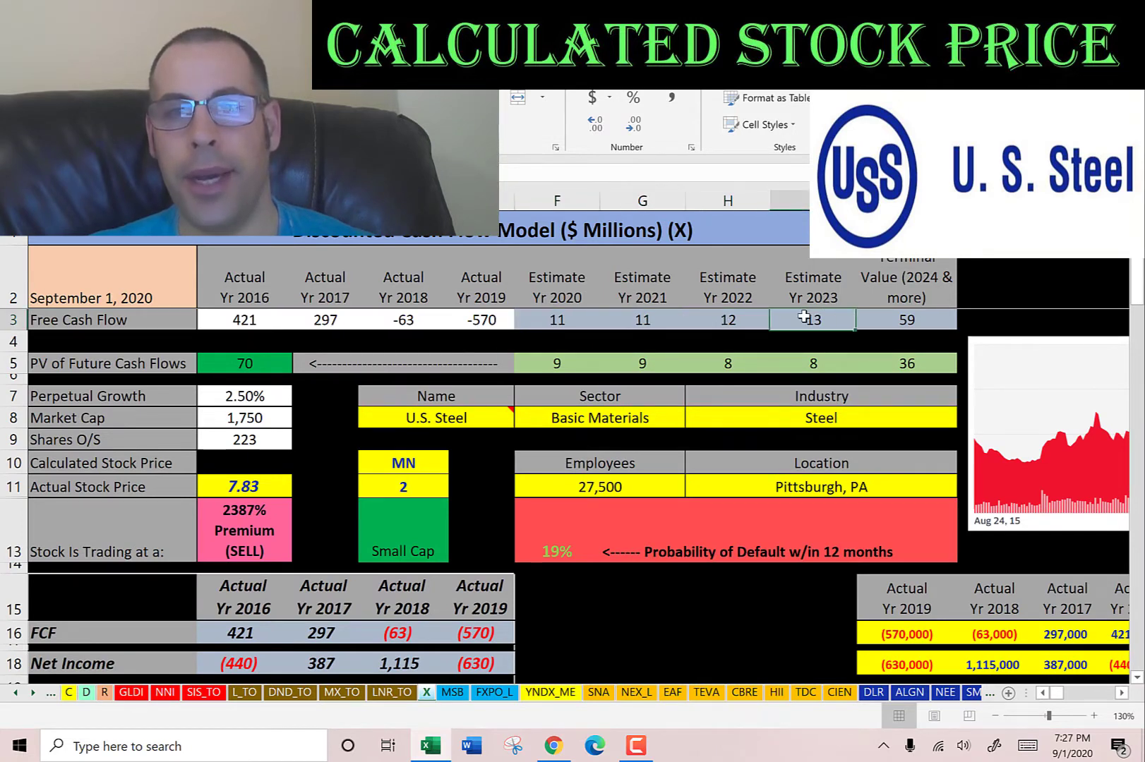
pyautogui.click(728, 320)
pyautogui.click(643, 320)
pyautogui.click(556, 321)
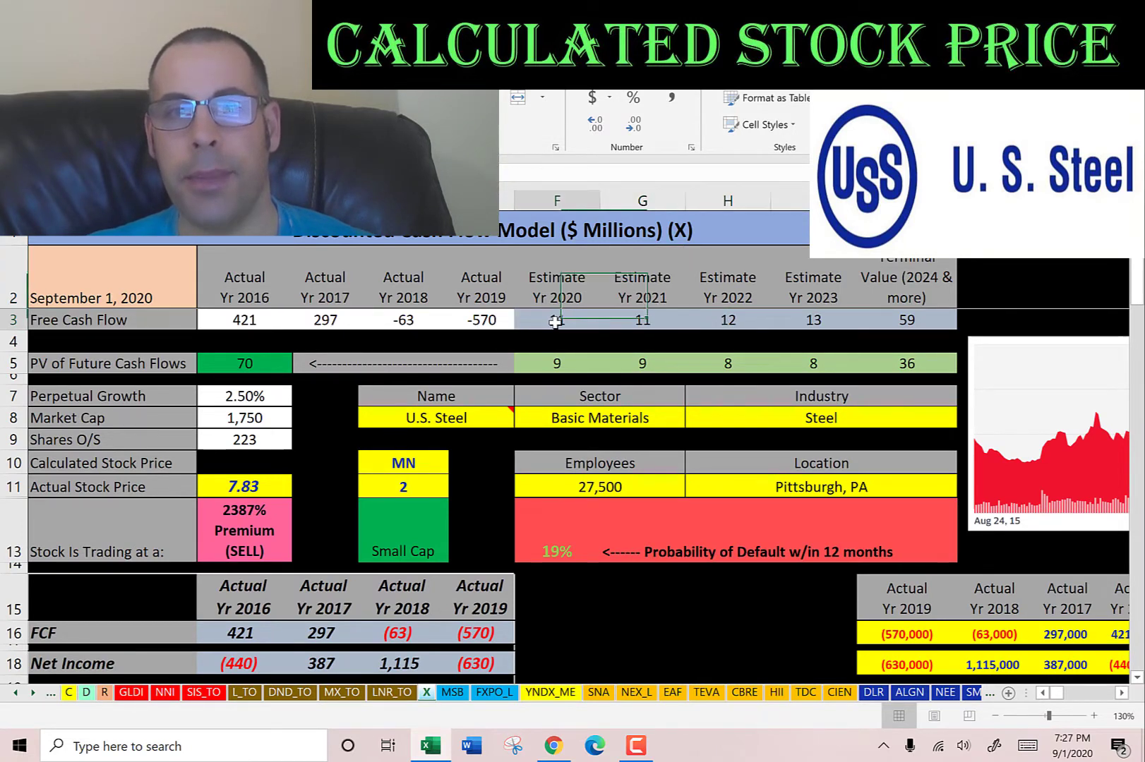
pyautogui.click(637, 320)
pyautogui.click(720, 320)
pyautogui.click(804, 318)
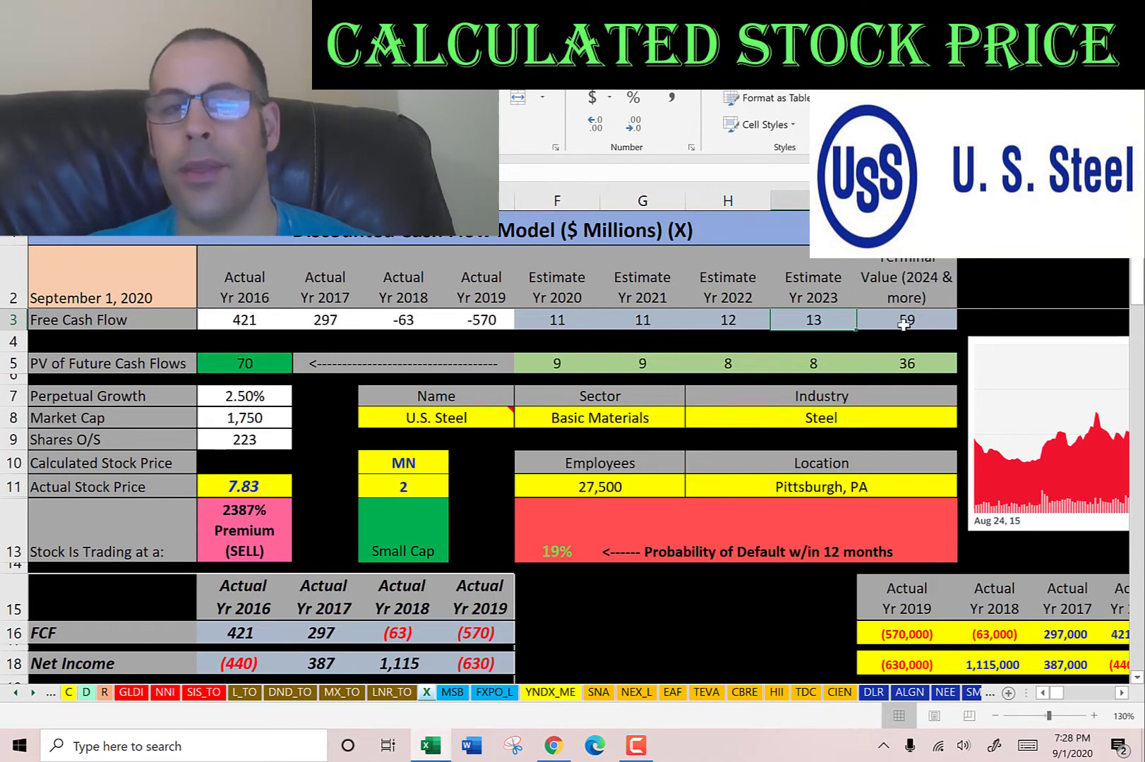
# Select the present values from 2020 through the terminal value to check their sum, and review the shares outstanding
pyautogui.moveTo(918, 363); pyautogui.dragTo(577, 354)
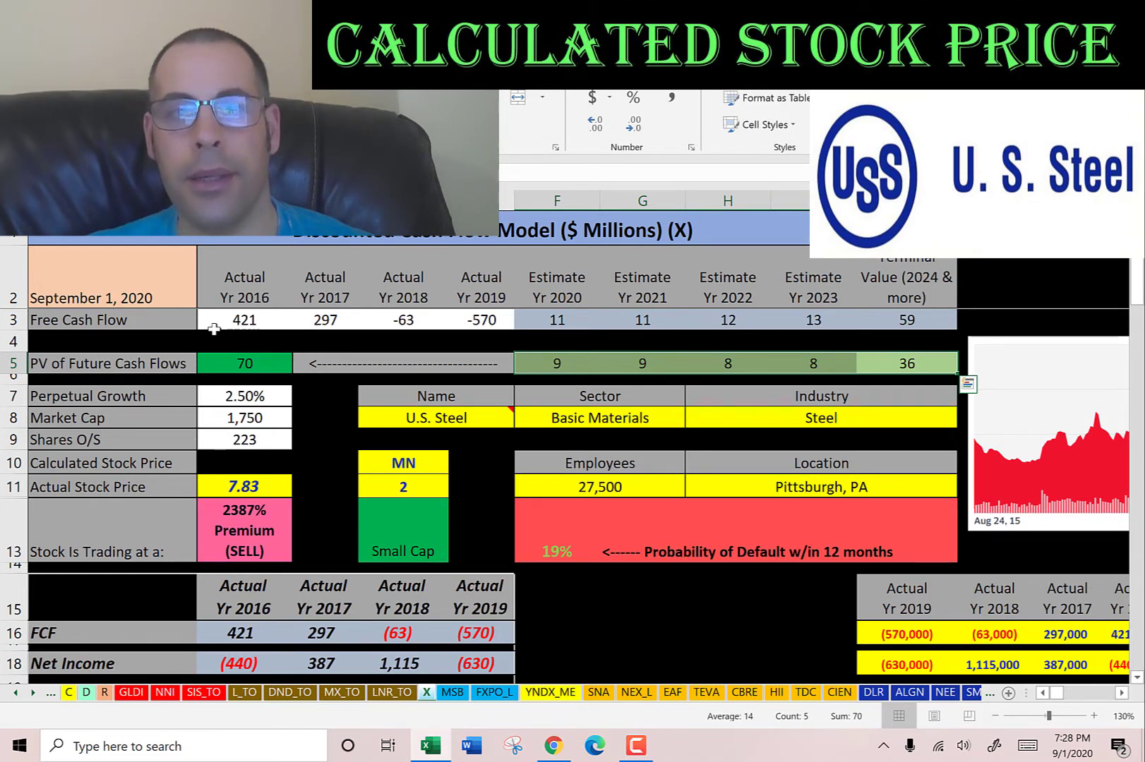
pyautogui.click(242, 434)
# Reveal the calculated stock price by setting its font color to white, and compare it with the actual stock price
pyautogui.click(239, 461)
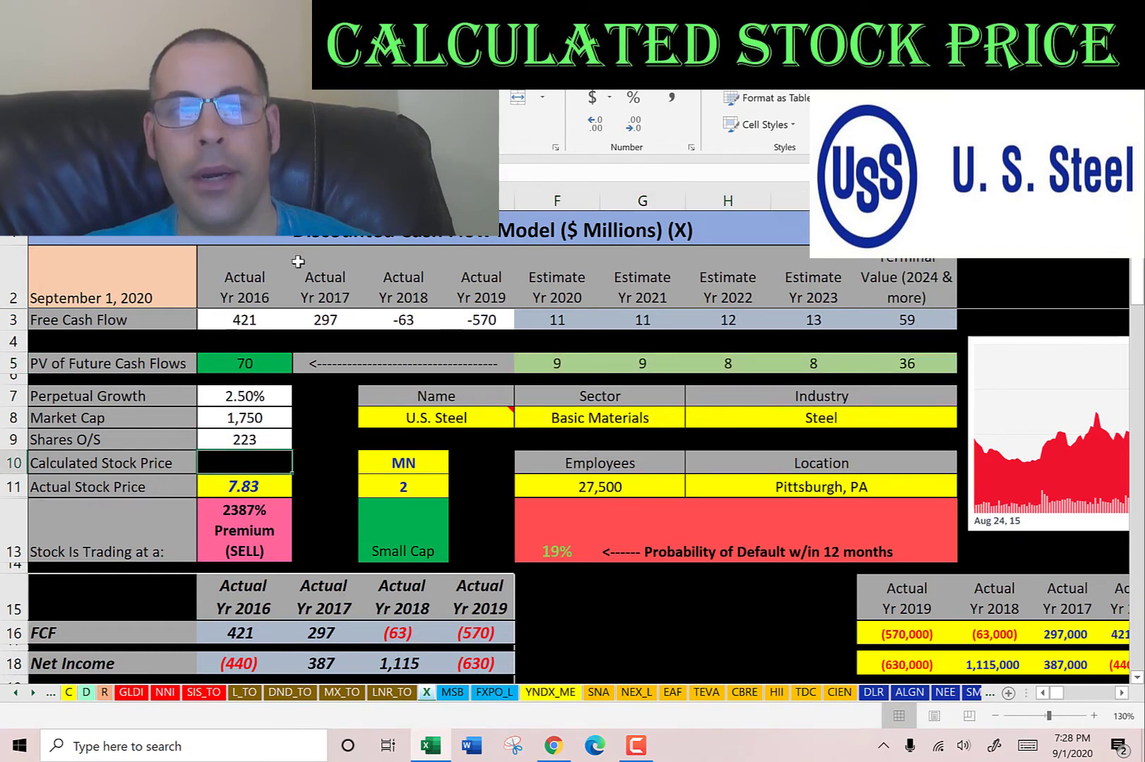
pyautogui.click(348, 125)
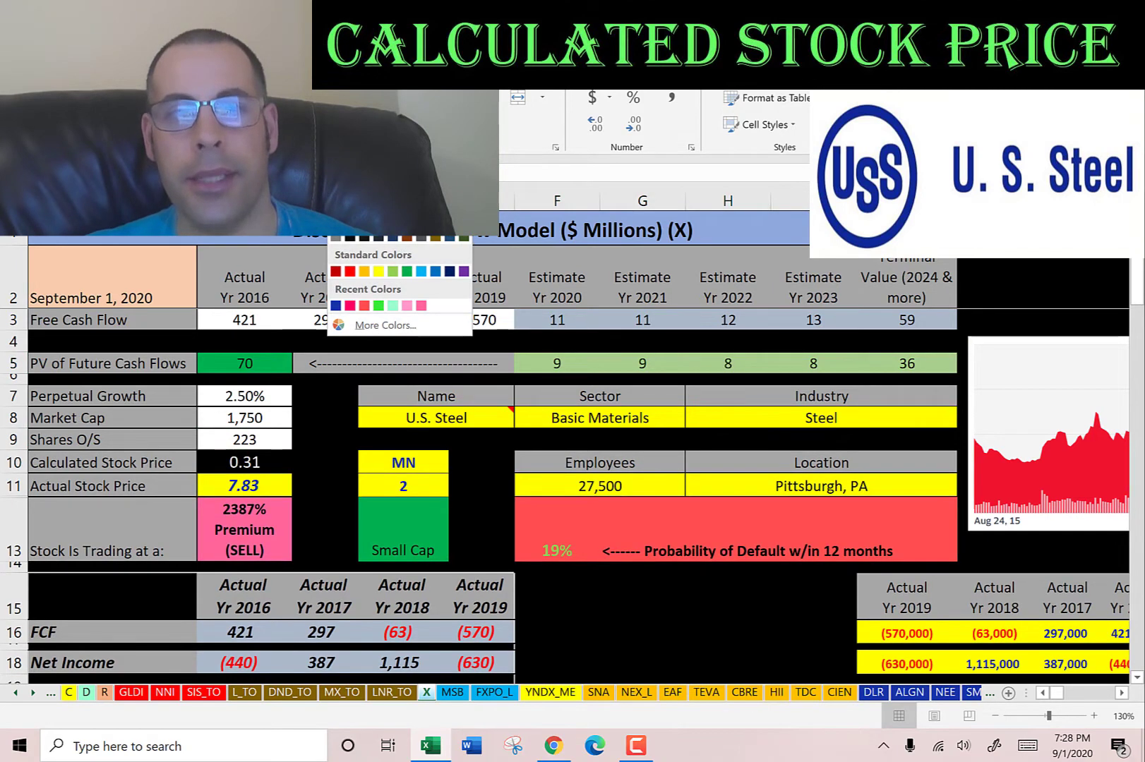
pyautogui.click(334, 178)
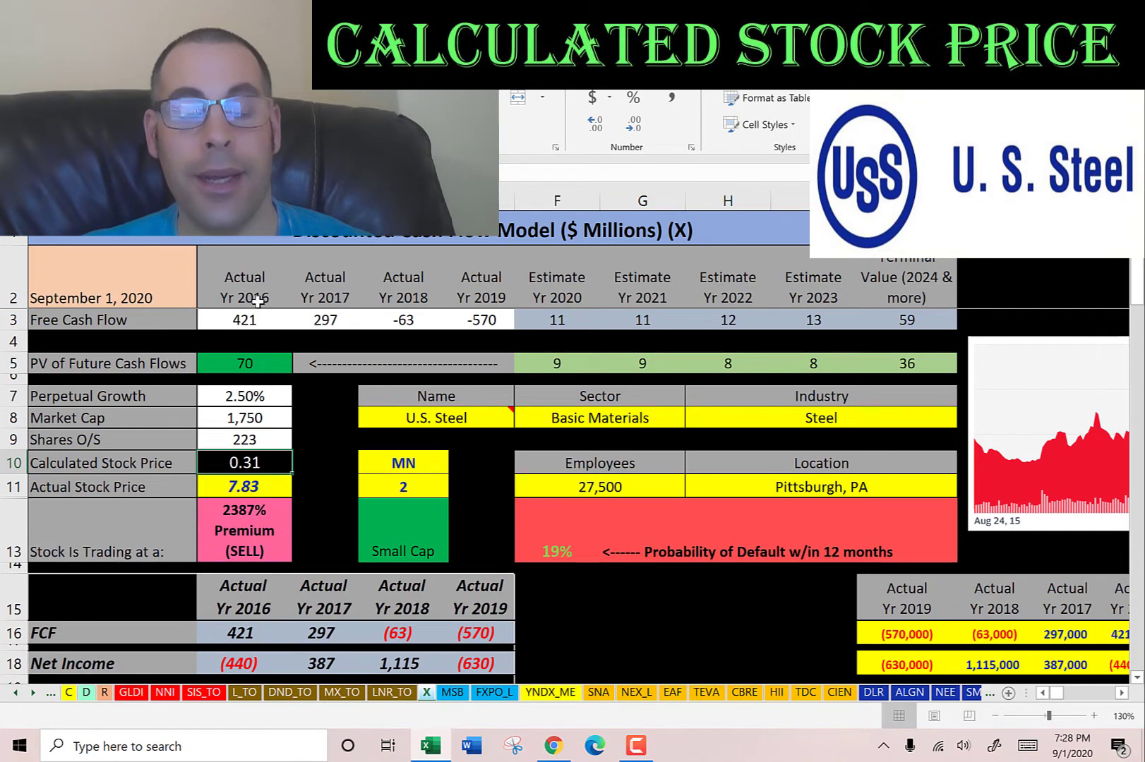
pyautogui.click(242, 487)
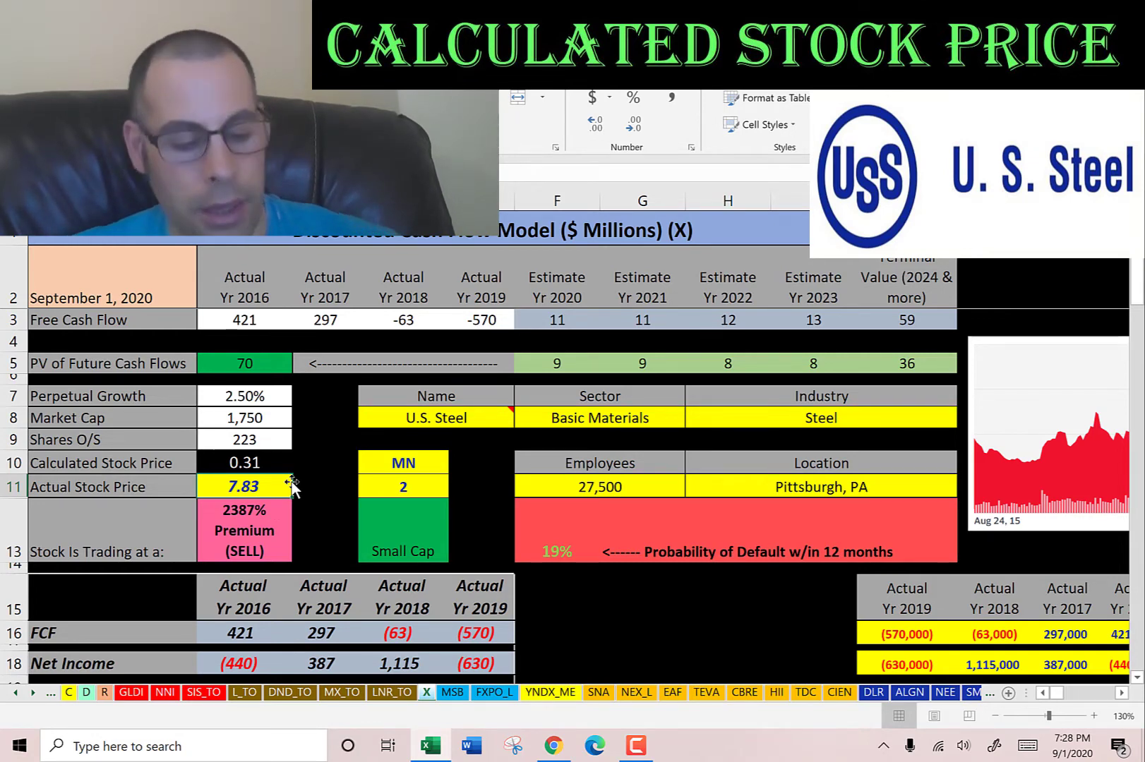
# Switch to the stock analysis report in Chrome and highlight the fair value under Share Price vs. Fair Value
pyautogui.hotkey('alt', 'Tab')
pyautogui.hotkey('alt', 'Tab')
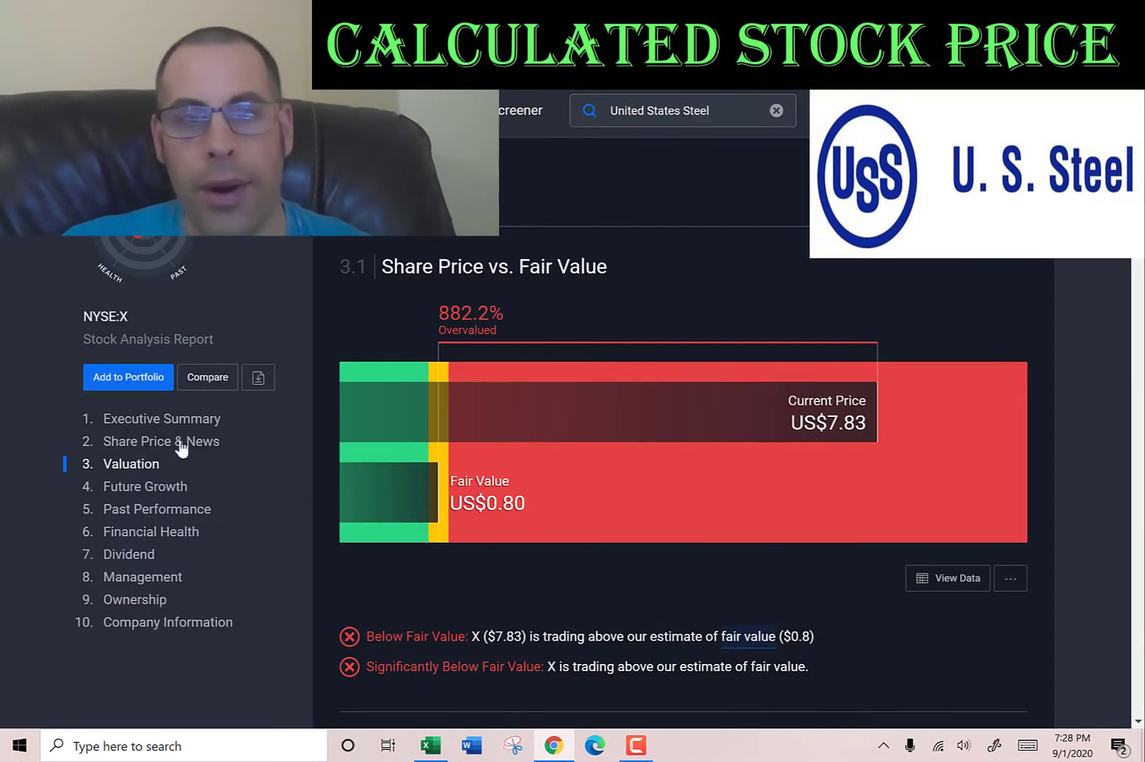
pyautogui.doubleClick(514, 503)
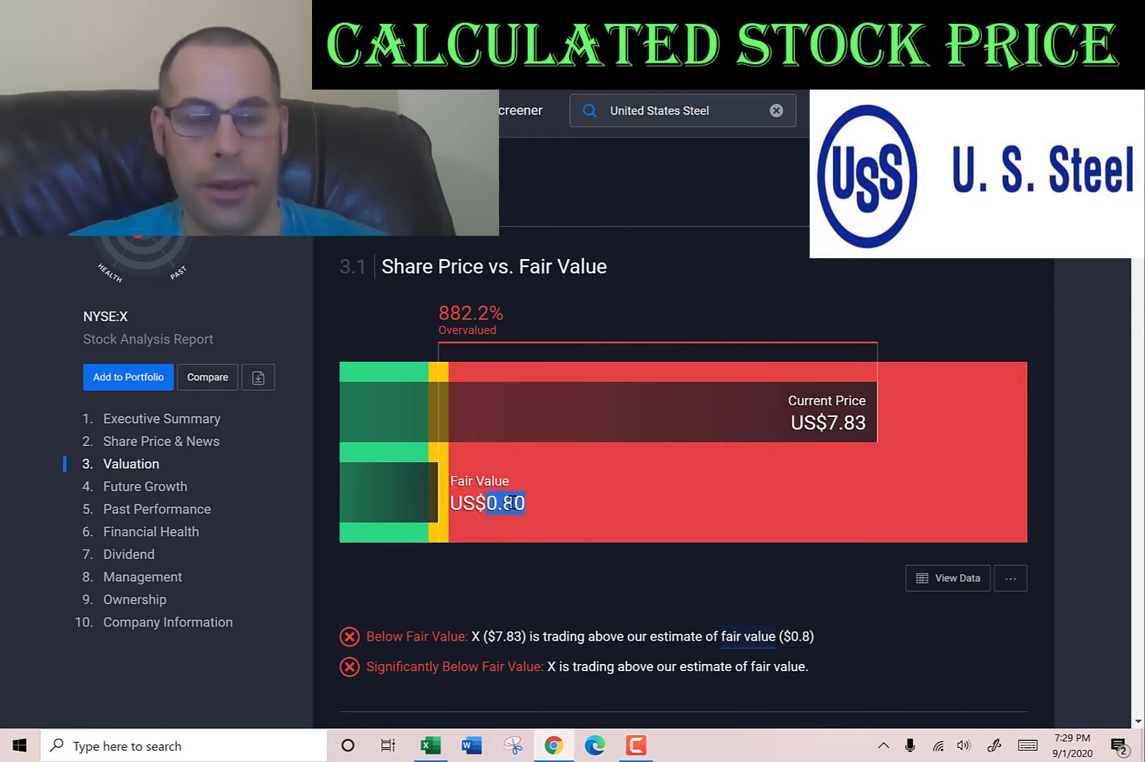
# Switch back to the Excel valuation model and delete the stock price history chart
pyautogui.hotkey('alt', 'Tab')
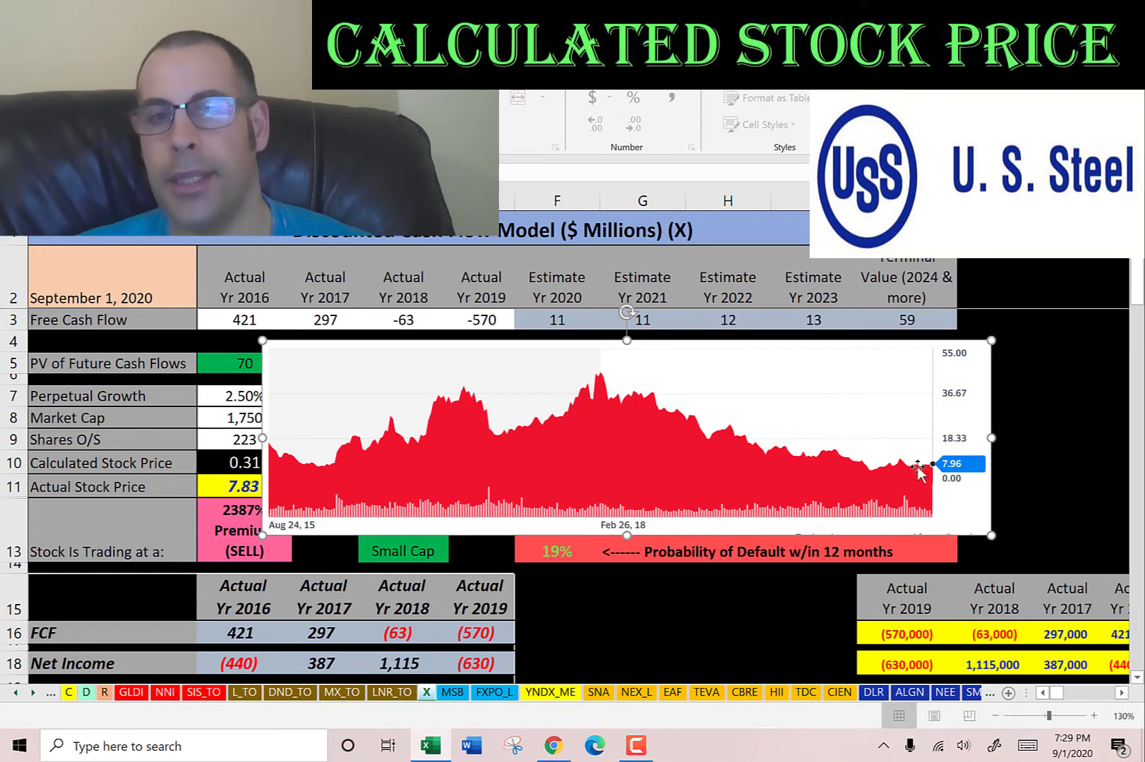
pyautogui.press('Delete')
# Review U.S. Steel's P/E, P/S and P/B summary values against the benchmarks beside them
pyautogui.scroll(-9, 597, 438)
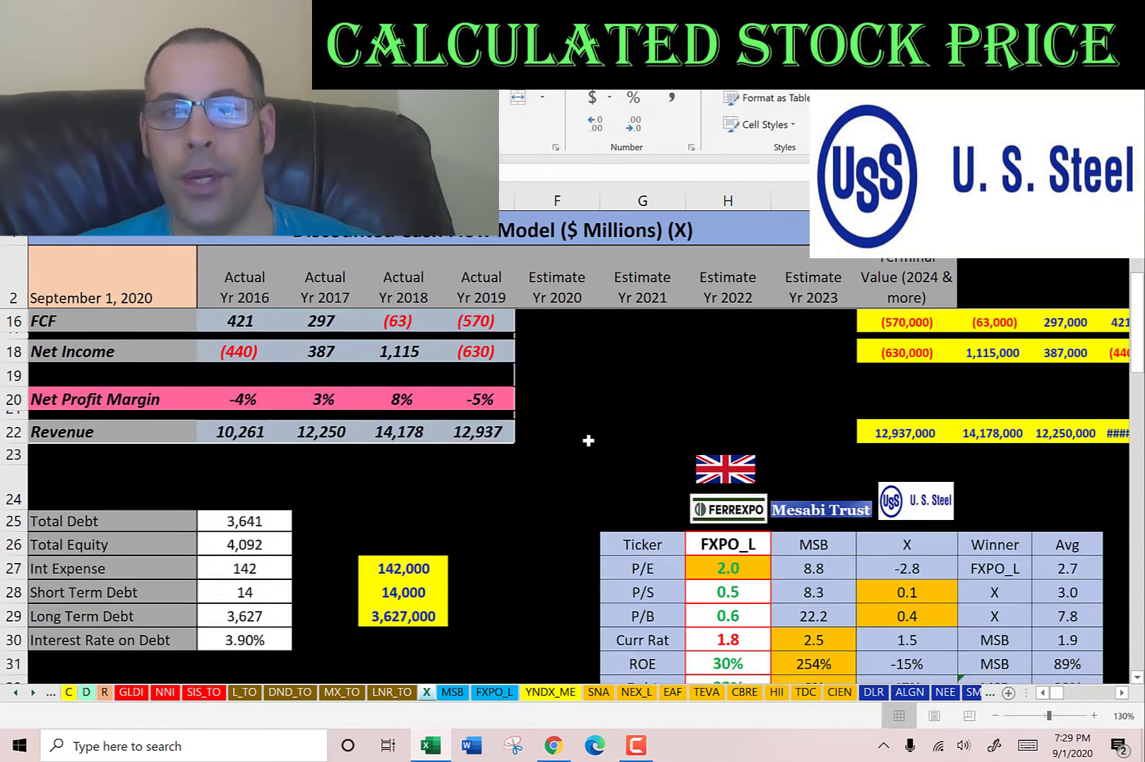
pyautogui.click(429, 418)
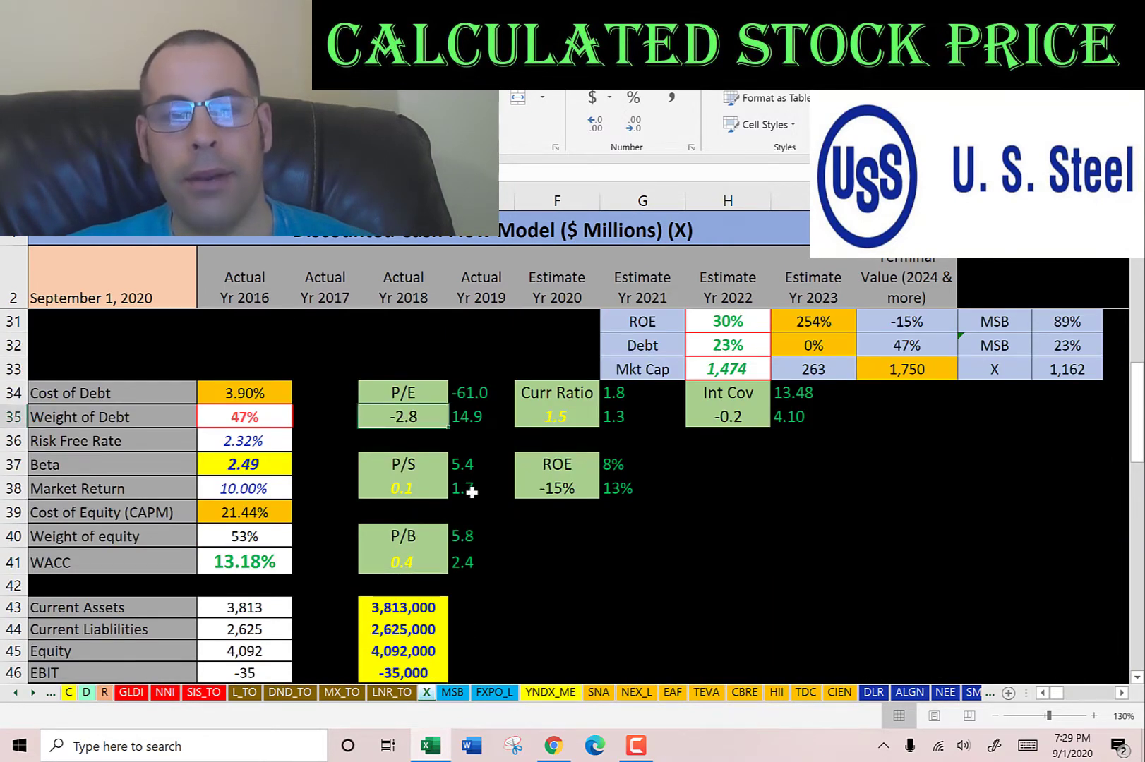
pyautogui.click(426, 485)
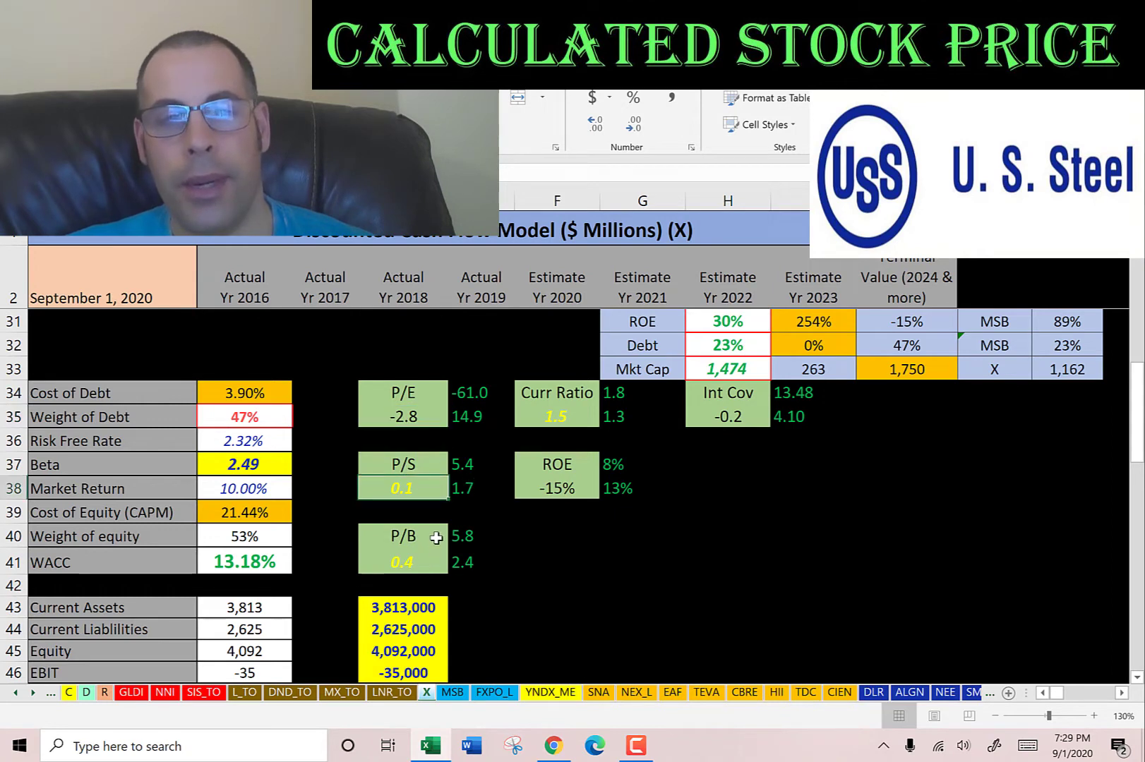
pyautogui.press('Return')
pyautogui.click(427, 562)
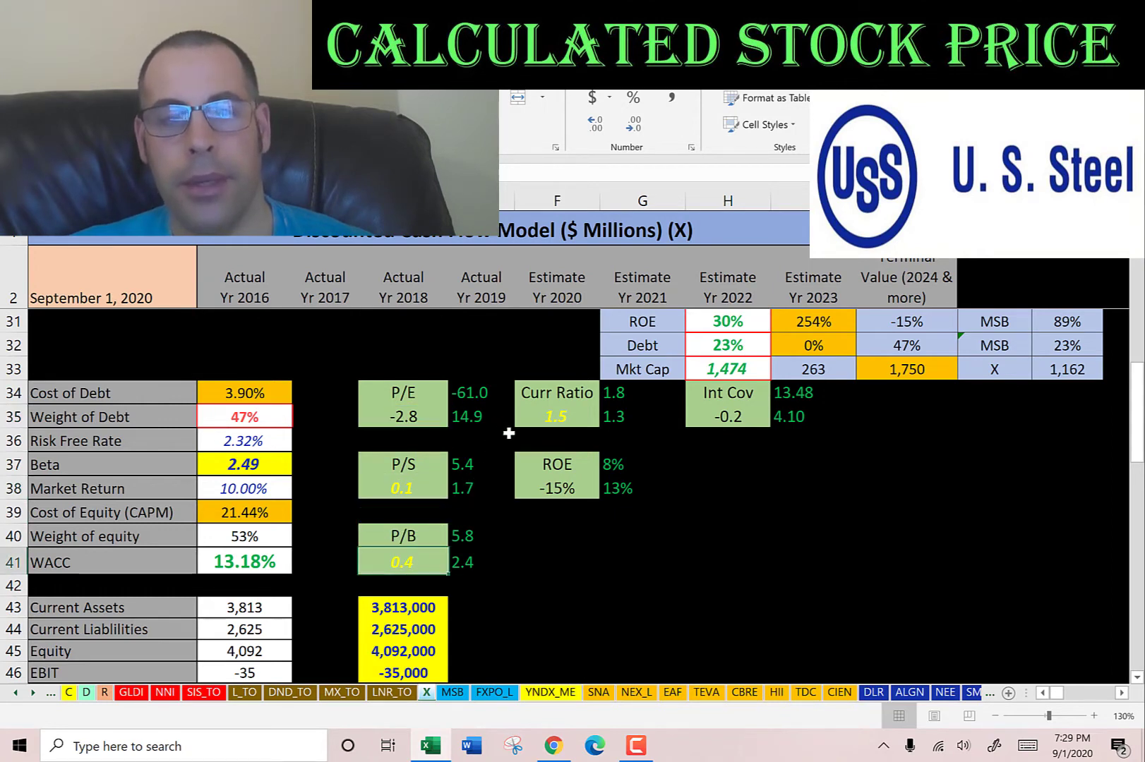
# Examine the P/E Ratio calculation through its stock price, EPS and underlying net income
pyautogui.scroll(-5, 494, 420)
pyautogui.hotkey('ctrl', '[')
pyautogui.click(458, 419)
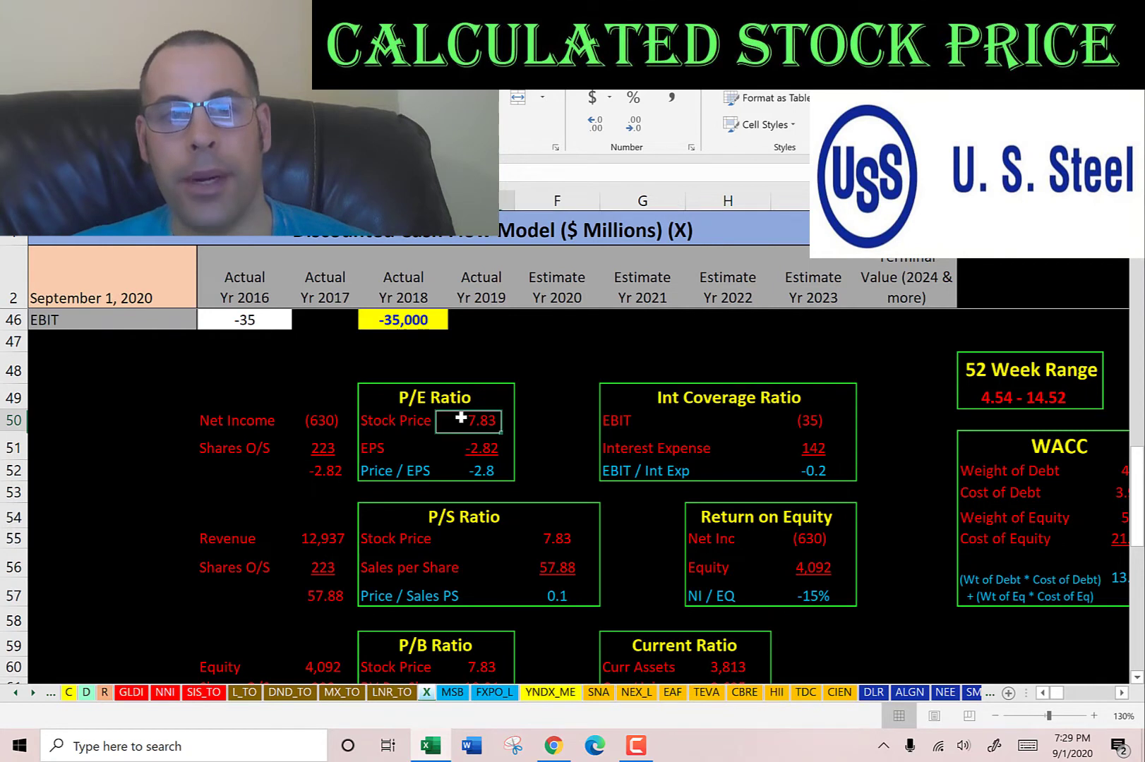
pyautogui.click(468, 447)
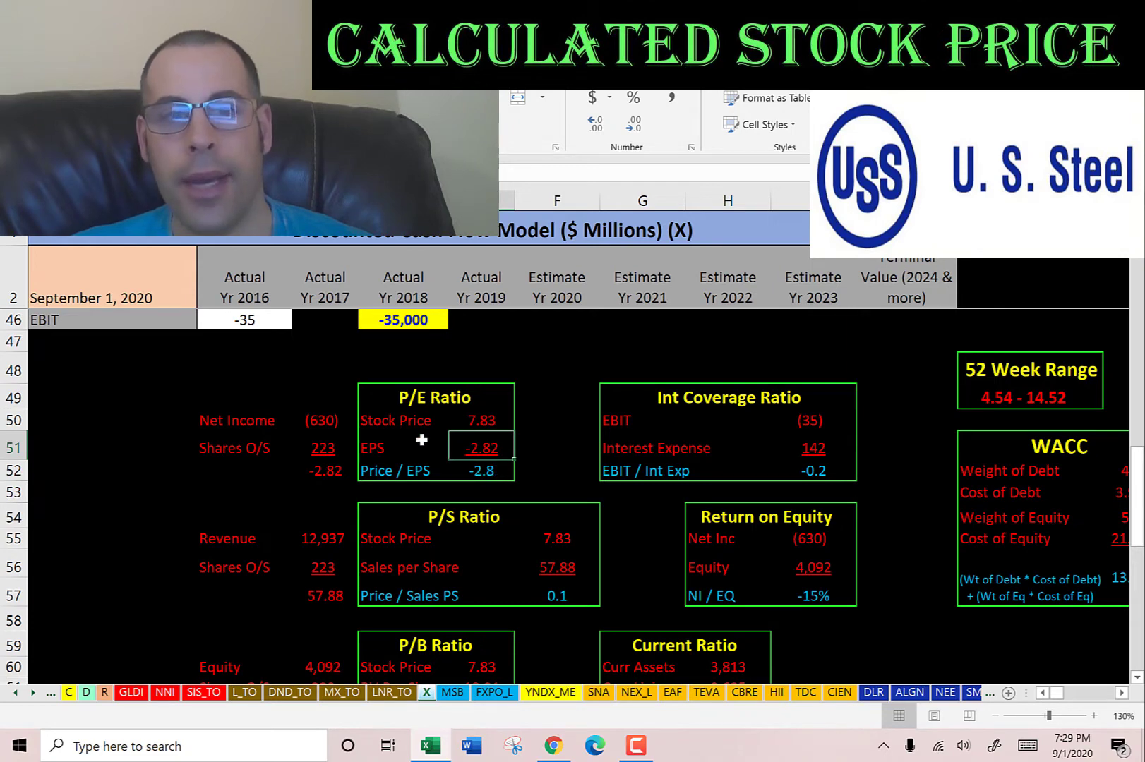
pyautogui.click(327, 423)
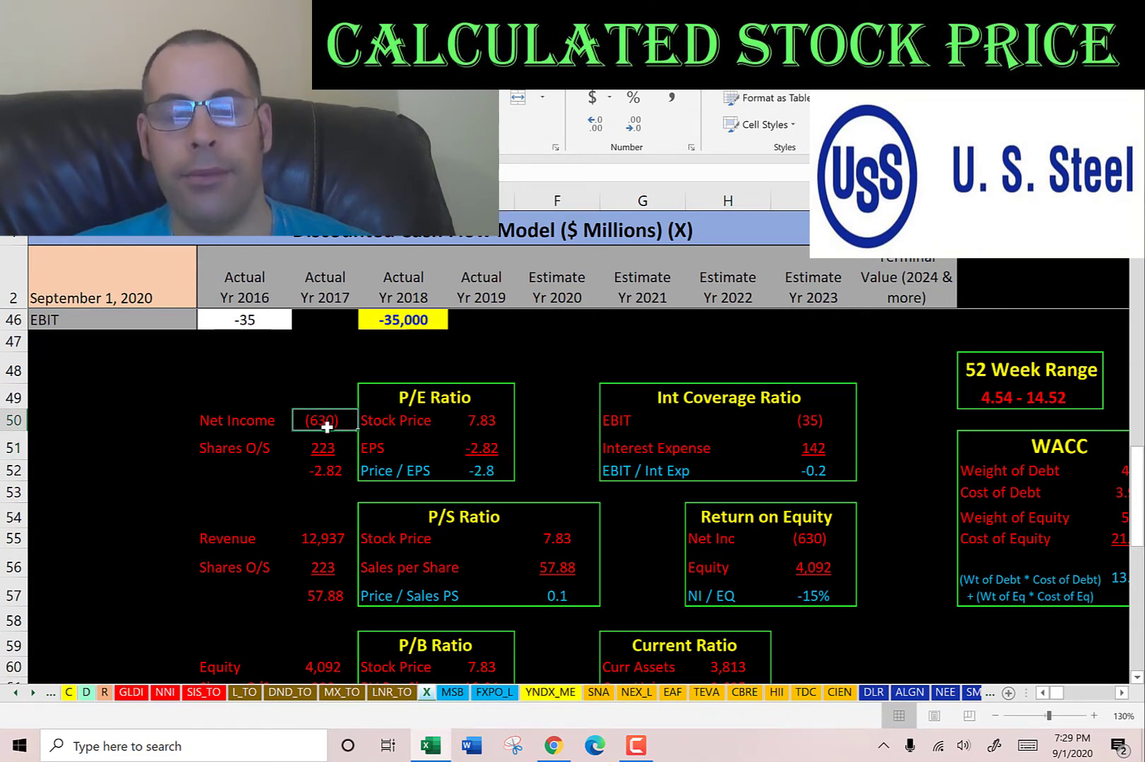
# Examine the P/S Ratio calculation through its stock price, sales per share, revenue and shares outstanding
pyautogui.scroll(-2, 508, 487)
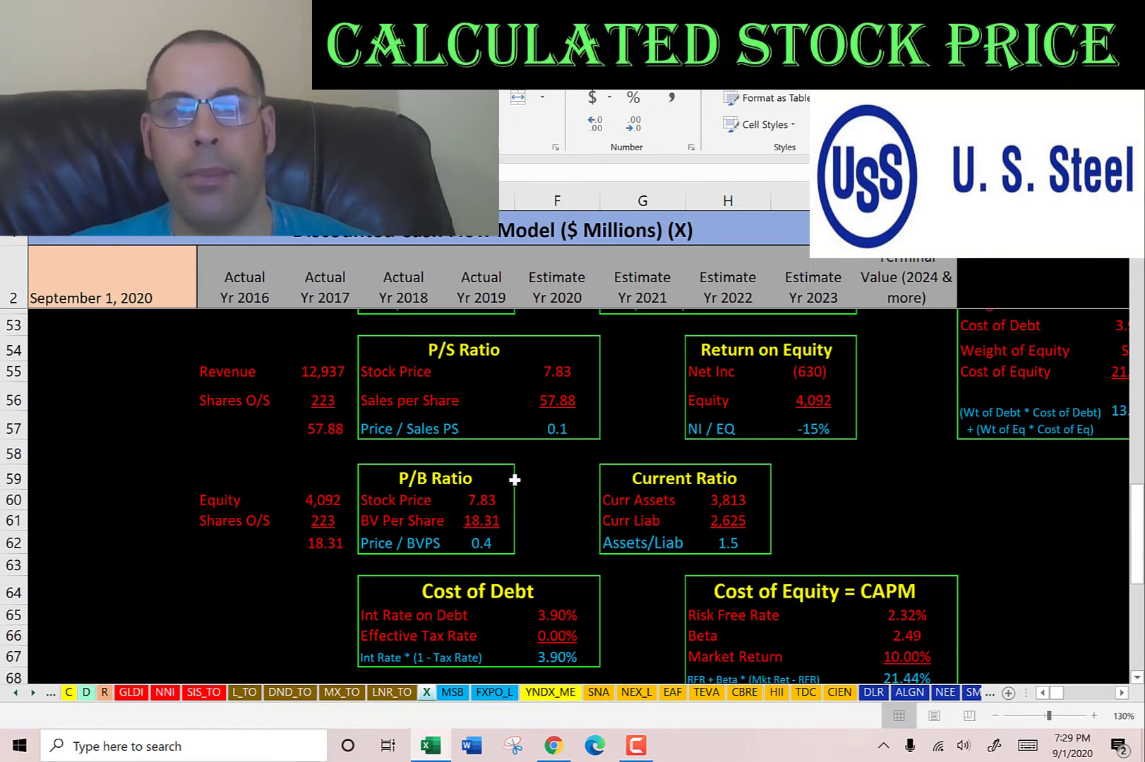
pyautogui.click(572, 385)
pyautogui.click(553, 418)
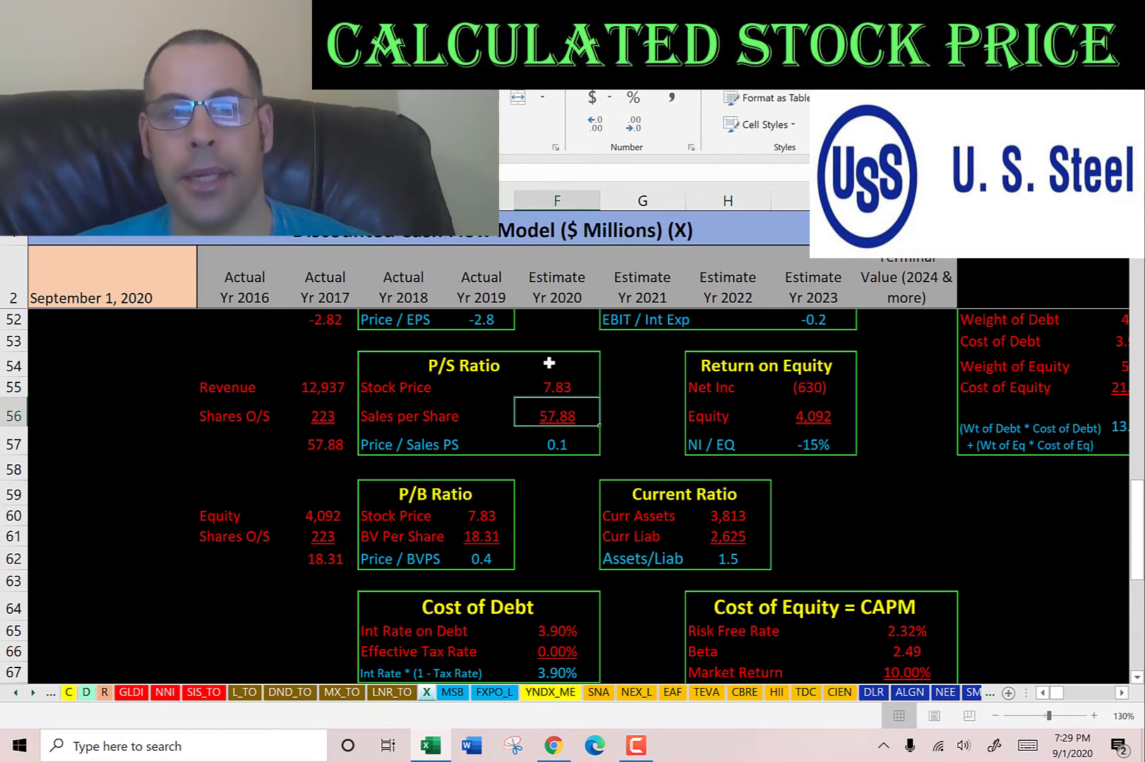
pyautogui.click(309, 382)
pyautogui.click(322, 417)
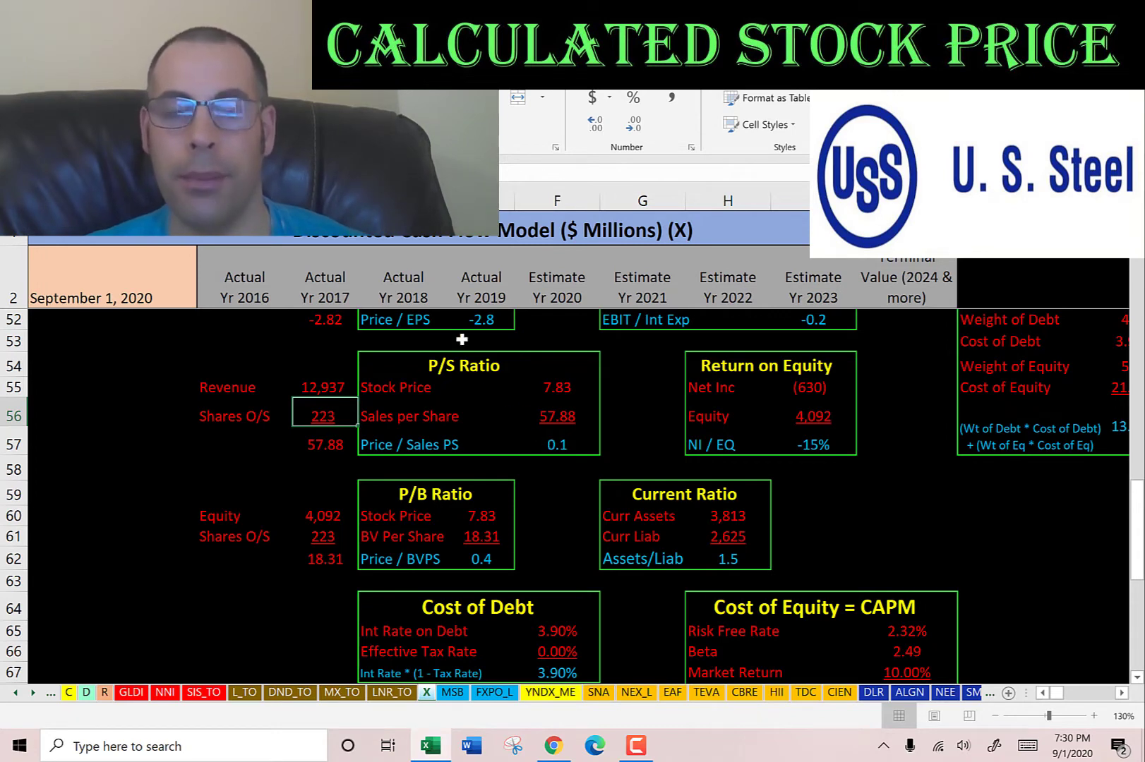
# Examine the P/B Ratio calculation through its stock price, book value per share, equity and shares outstanding
pyautogui.scroll(-1, 482, 357)
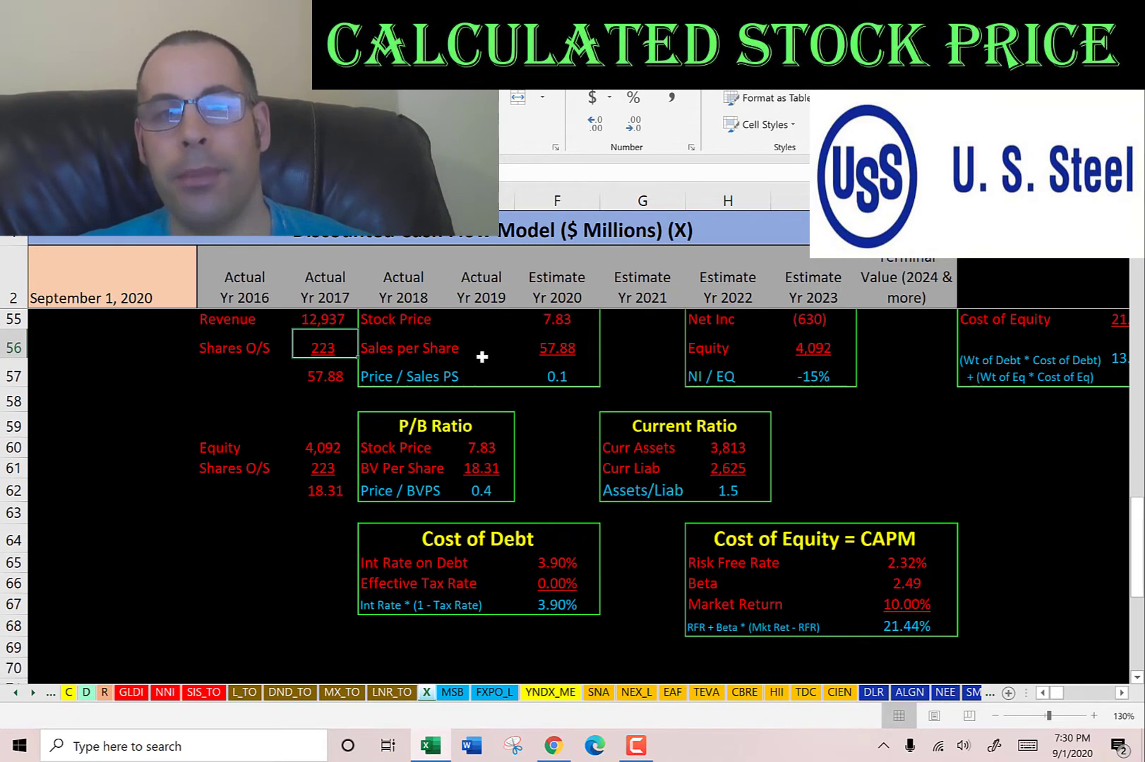
pyautogui.scroll(-1, 475, 382)
pyautogui.click(470, 375)
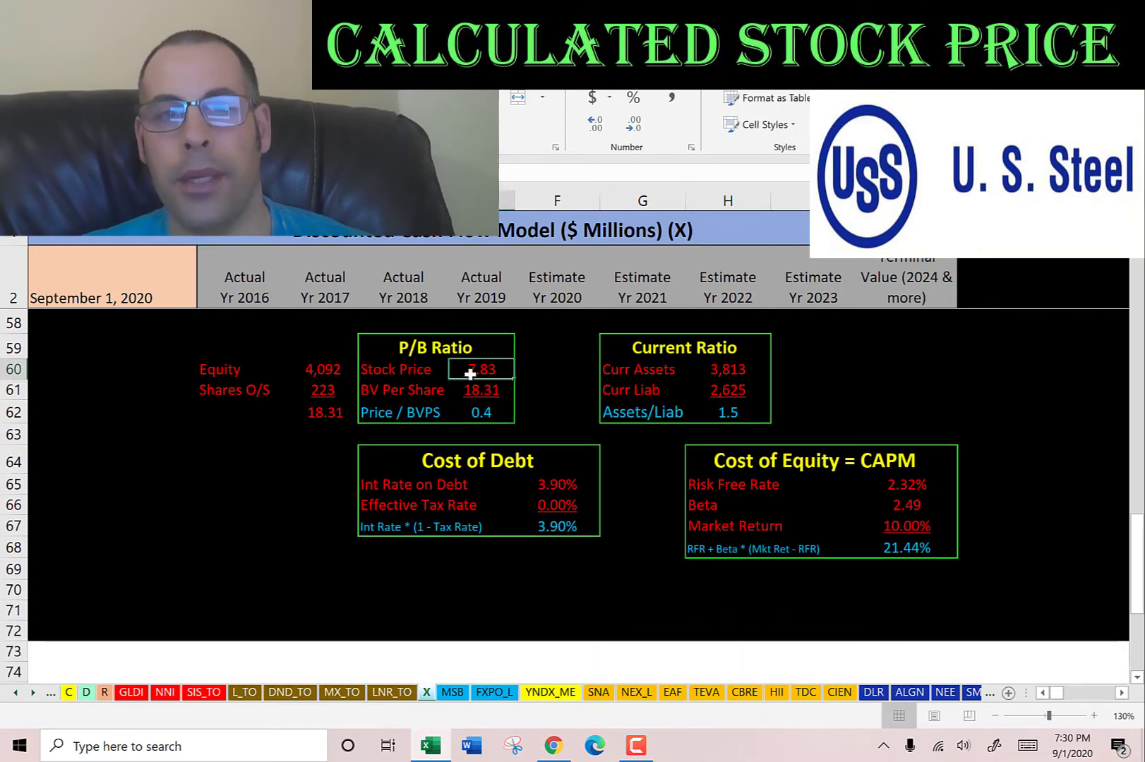
pyautogui.click(474, 388)
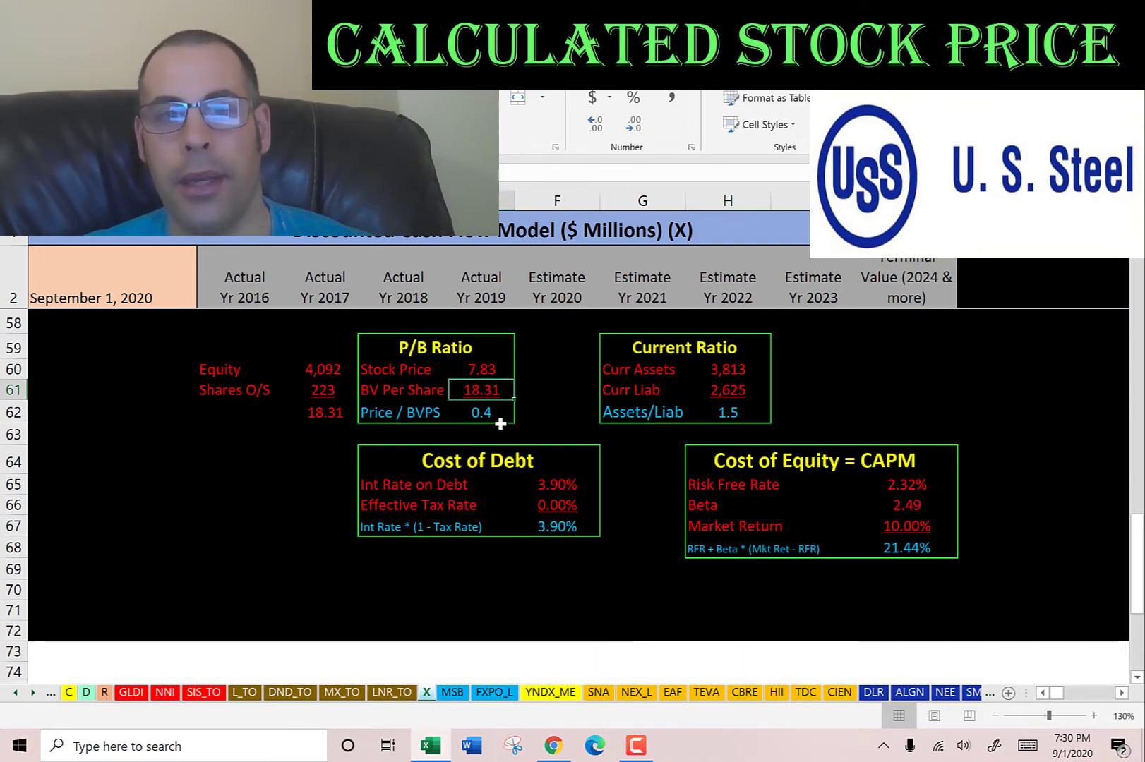
pyautogui.click(302, 370)
pyautogui.click(325, 392)
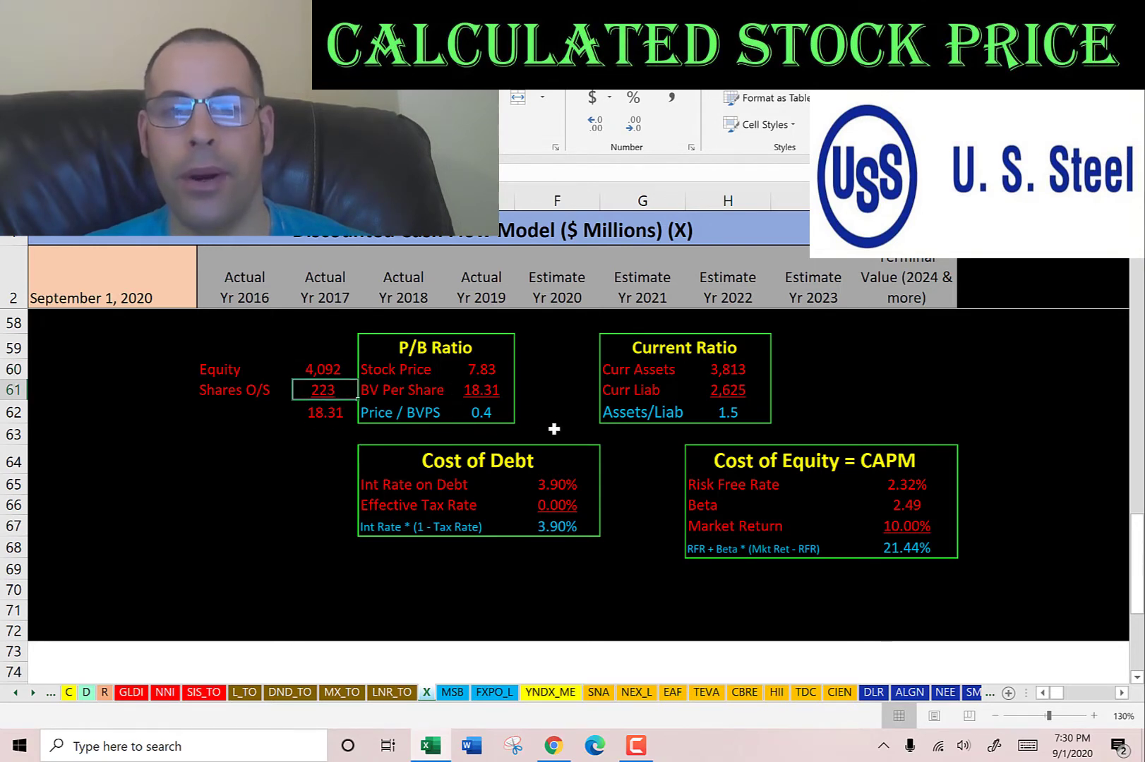
# Review the summary values for current ratio, return on equity and interest coverage
pyautogui.scroll(9, 532, 402)
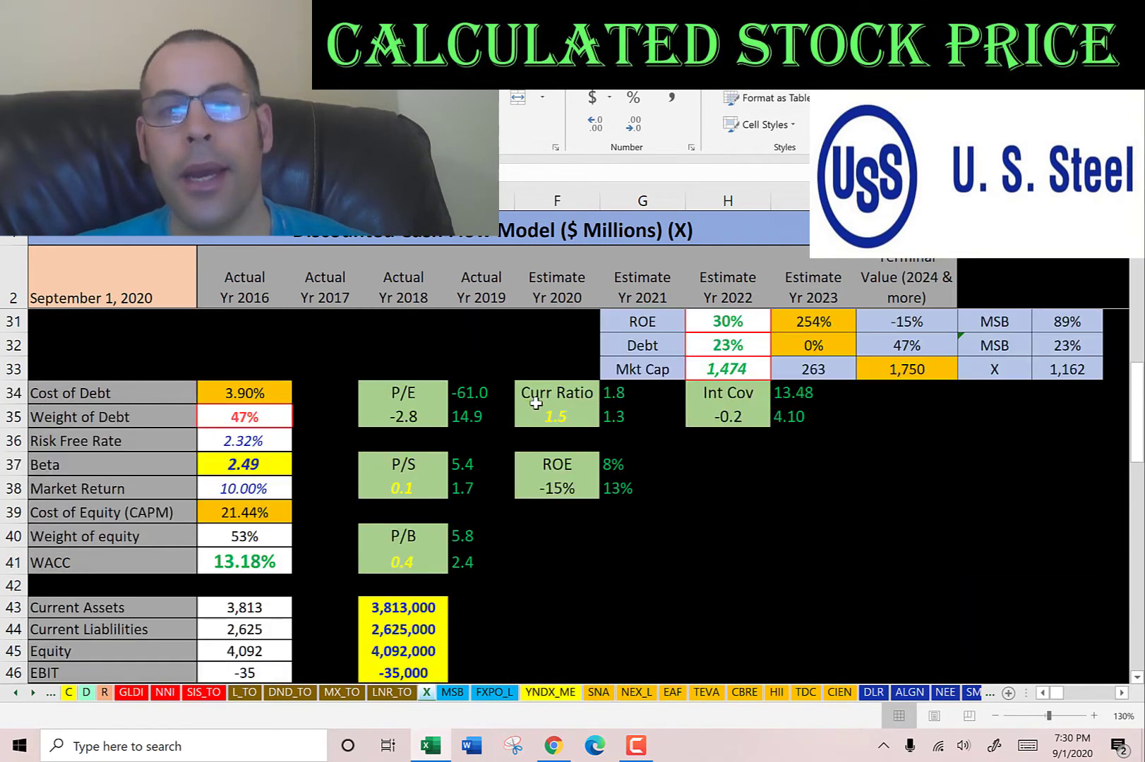
pyautogui.click(560, 424)
pyautogui.click(570, 481)
pyautogui.click(710, 423)
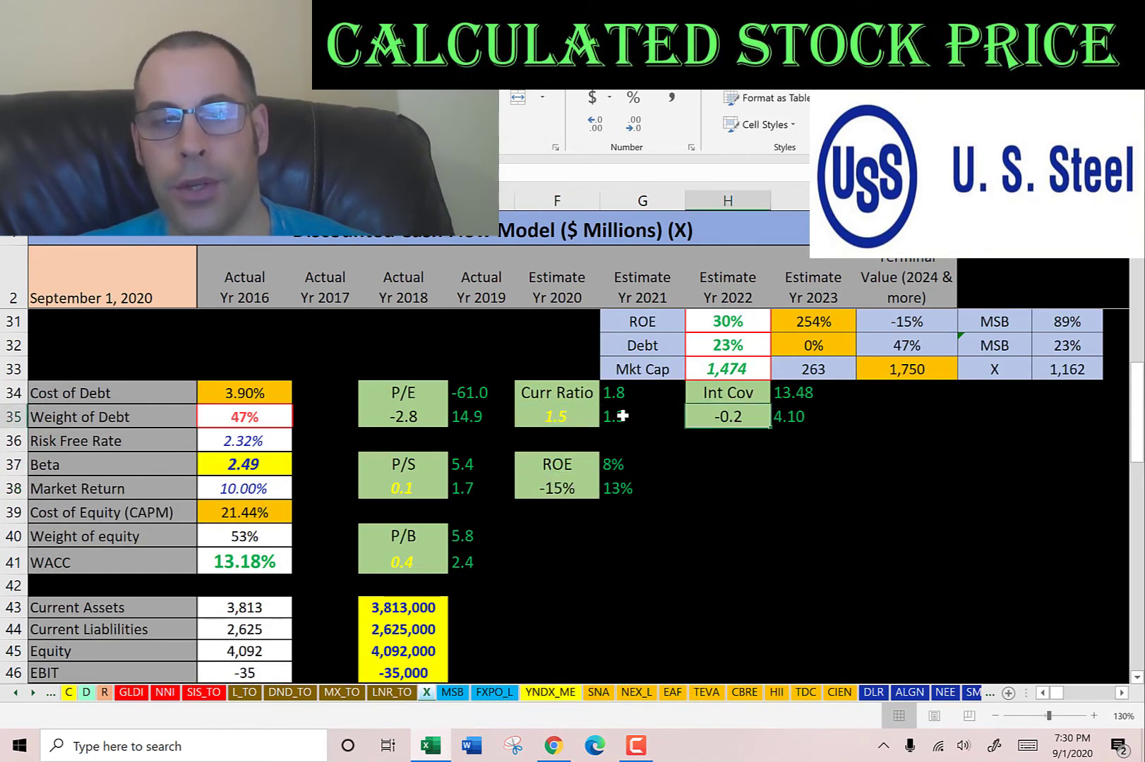
# Examine the Current Ratio calculation through its current assets and current liabilities
pyautogui.scroll(-8, 621, 400)
pyautogui.click(728, 468)
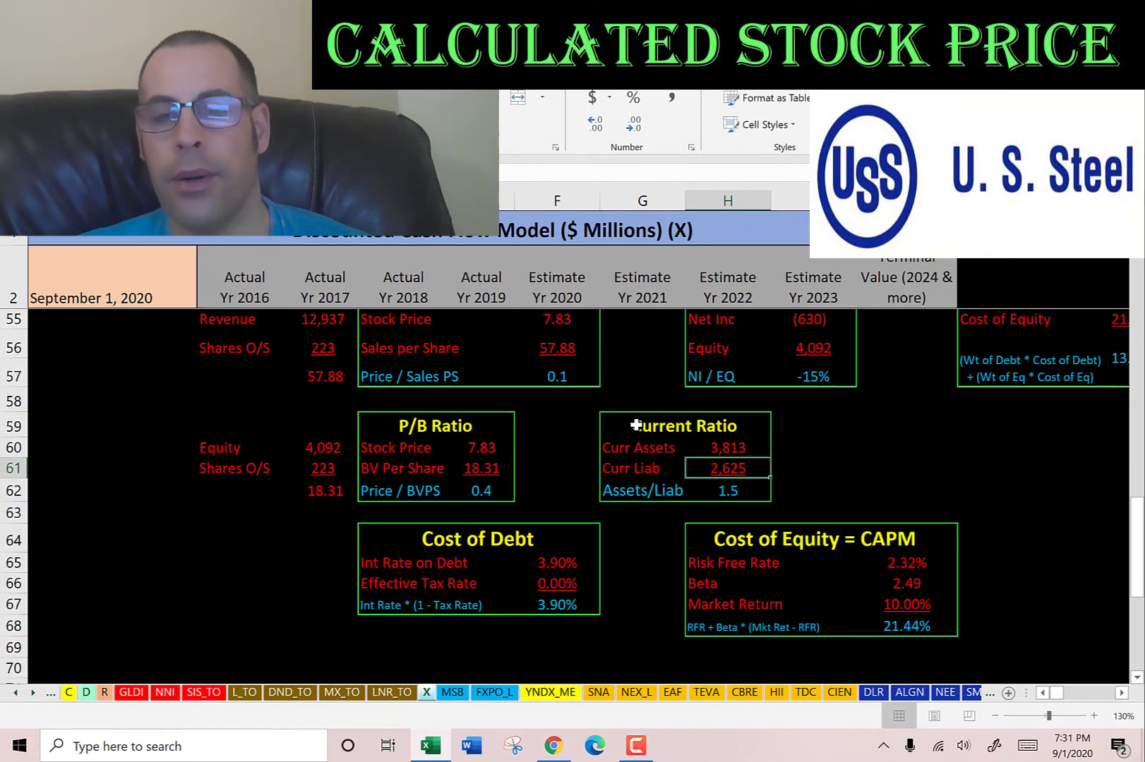
pyautogui.click(713, 449)
pyautogui.click(717, 467)
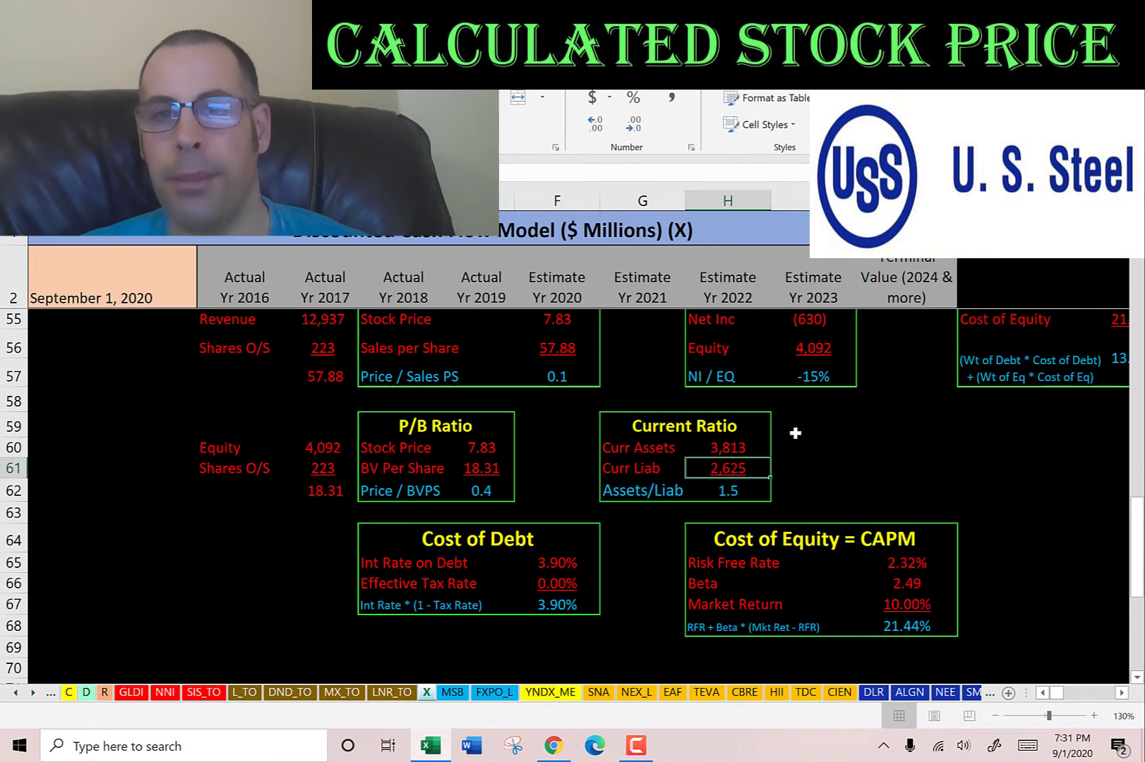
# Examine the equity in the Return on Equity calculation, and the interest expense and EBIT in the Int Coverage Ratio calculation
pyautogui.scroll(3, 795, 432)
pyautogui.click(820, 566)
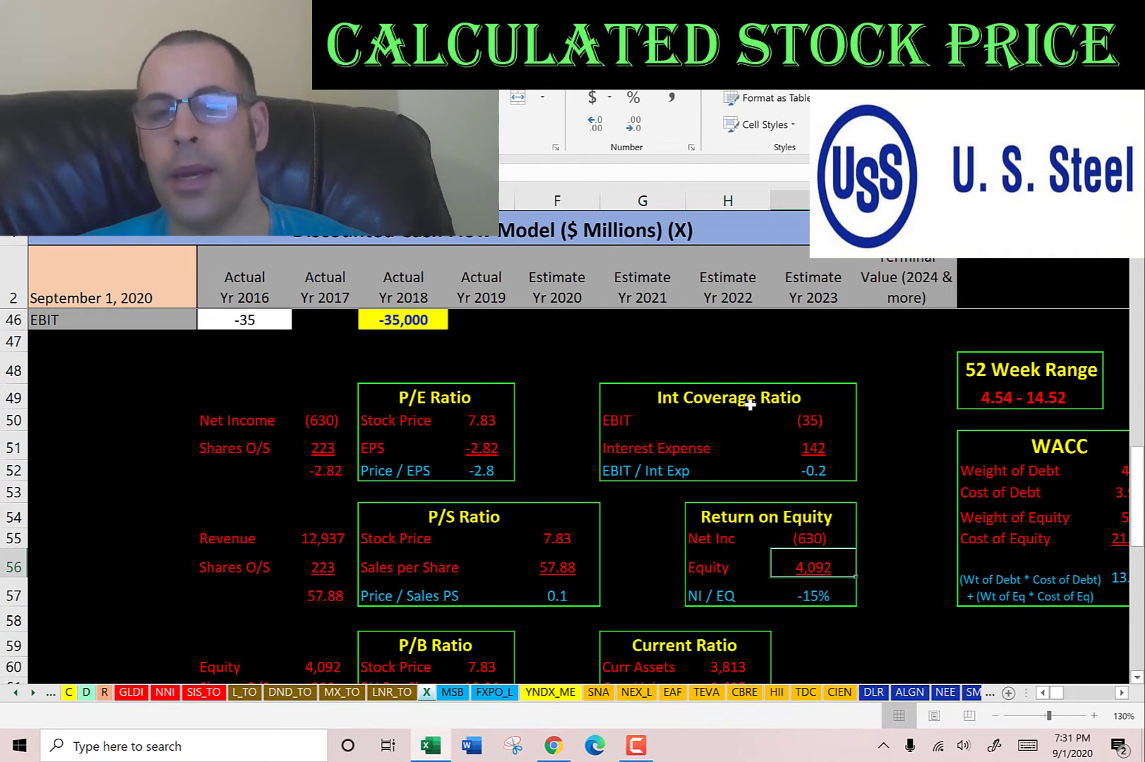
pyautogui.click(814, 451)
pyautogui.click(806, 419)
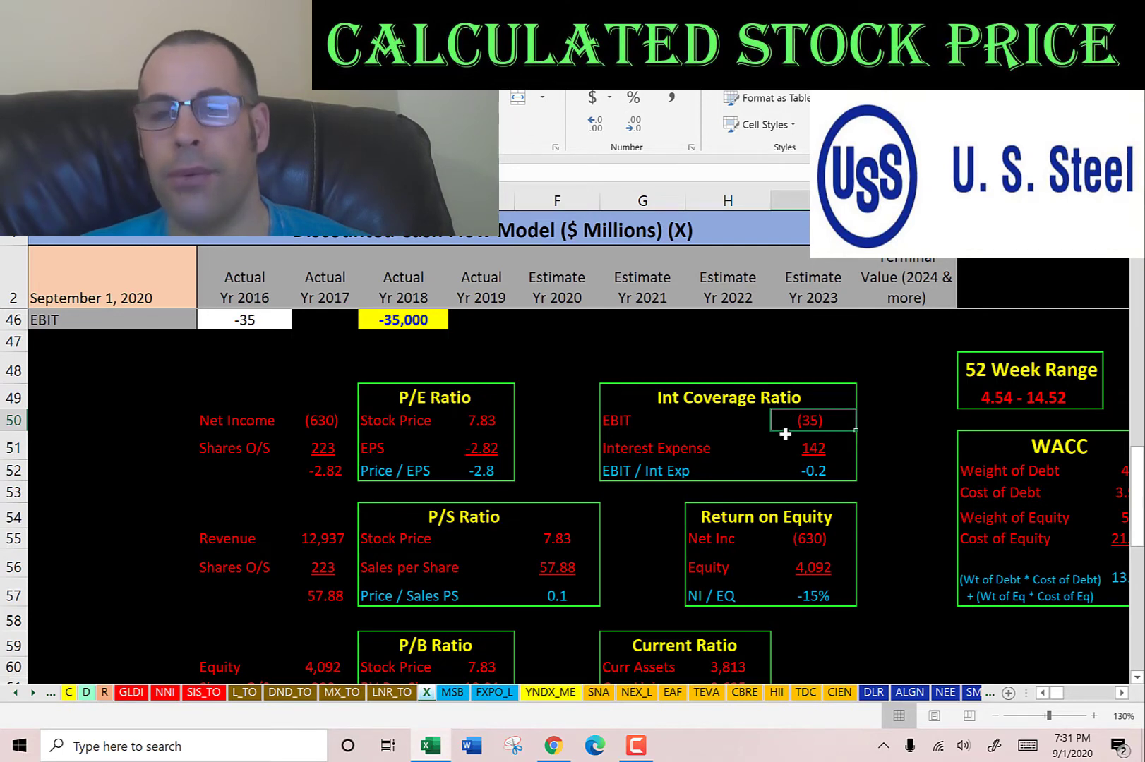
# Review U.S. Steel's P/E, P/S, P/B and market cap in the peer comparison table with FXPO_L and MSB
pyautogui.scroll(1, 769, 417)
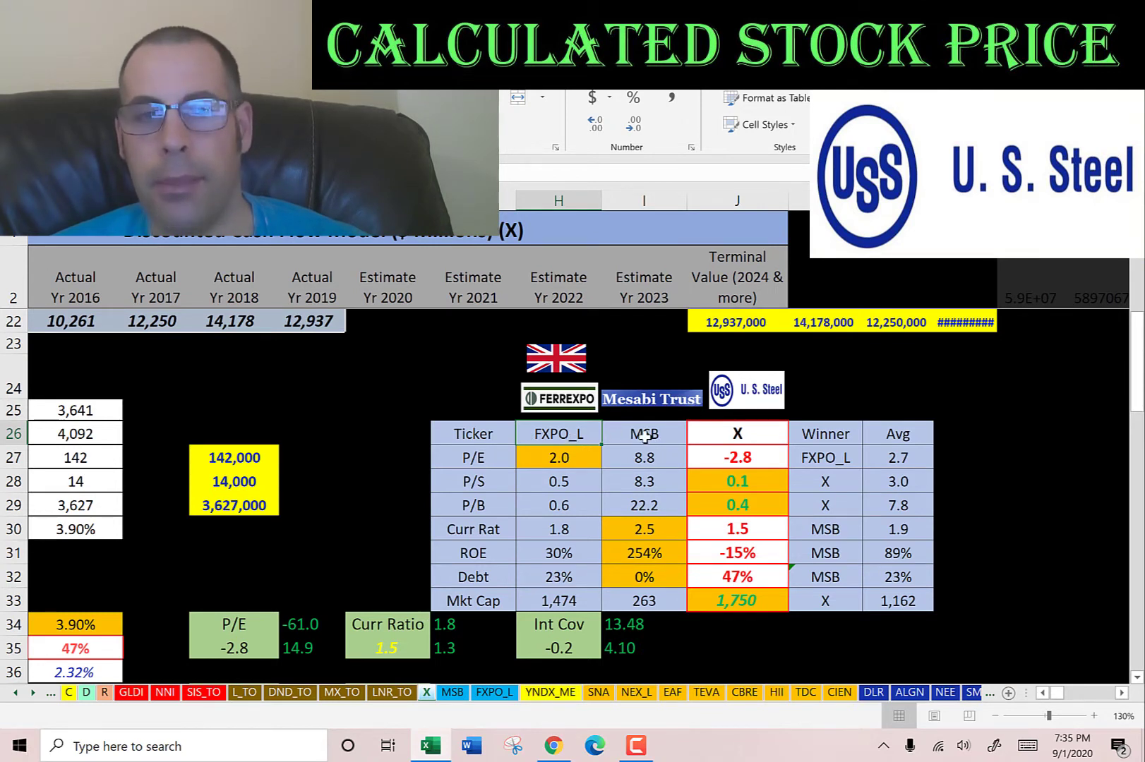
pyautogui.click(731, 437)
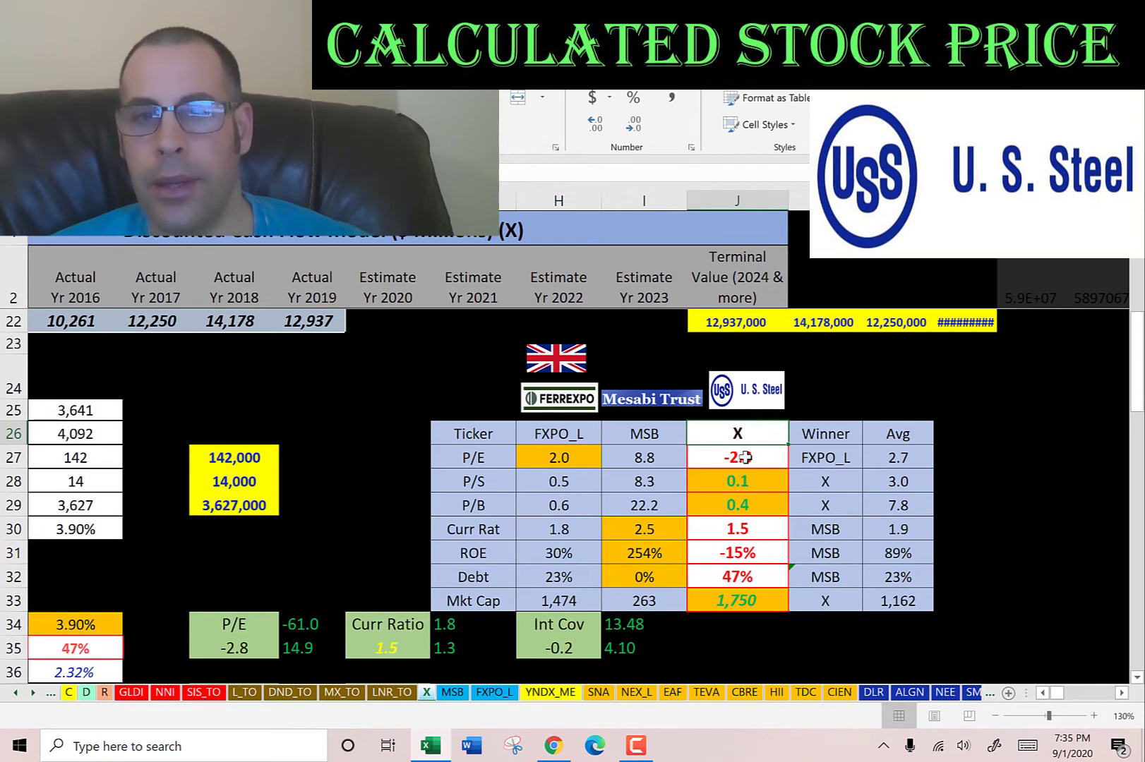
pyautogui.click(745, 458)
pyautogui.click(741, 487)
pyautogui.click(741, 505)
pyautogui.click(762, 602)
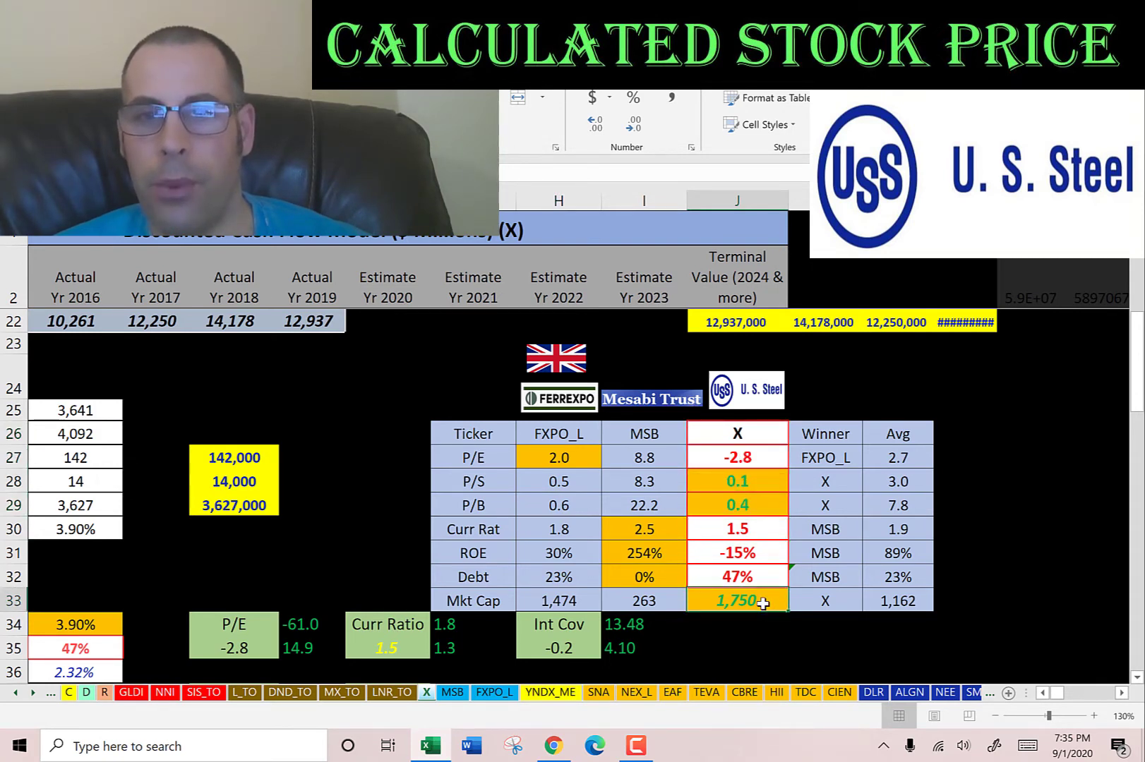
# Go through every metric in column X of the comparison table, from P/E down to Mkt Cap
pyautogui.click(738, 459)
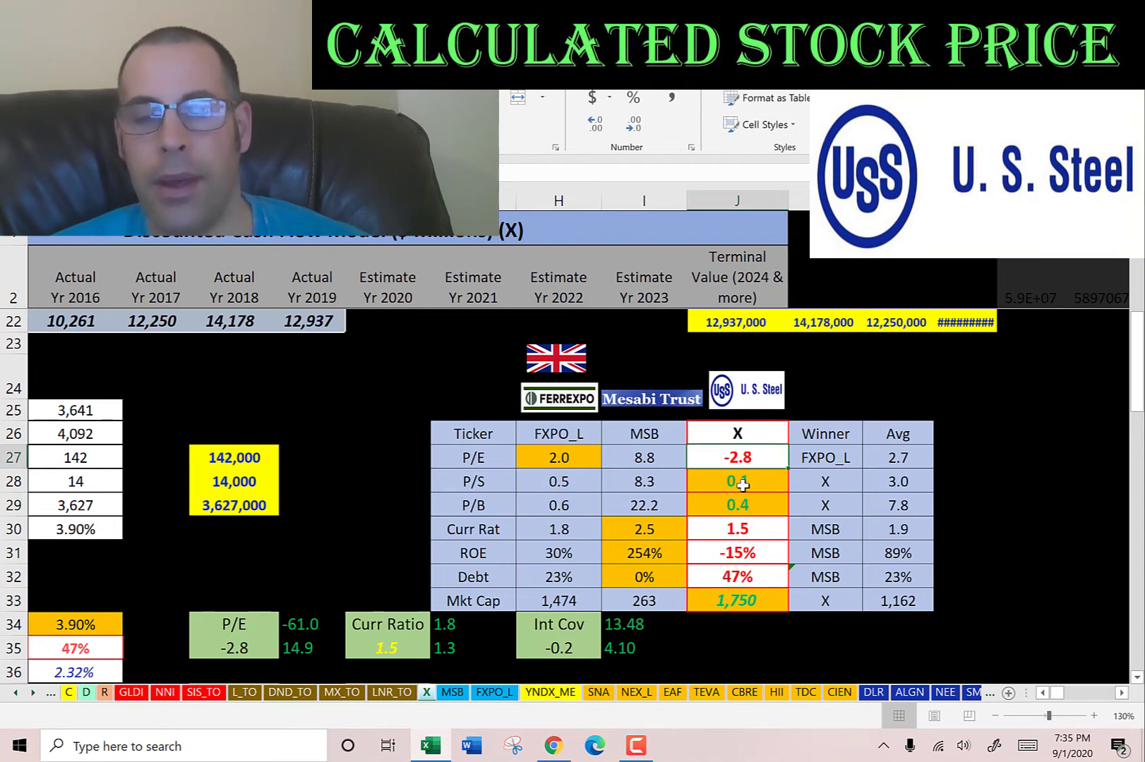
pyautogui.click(743, 485)
pyautogui.click(739, 505)
pyautogui.click(737, 531)
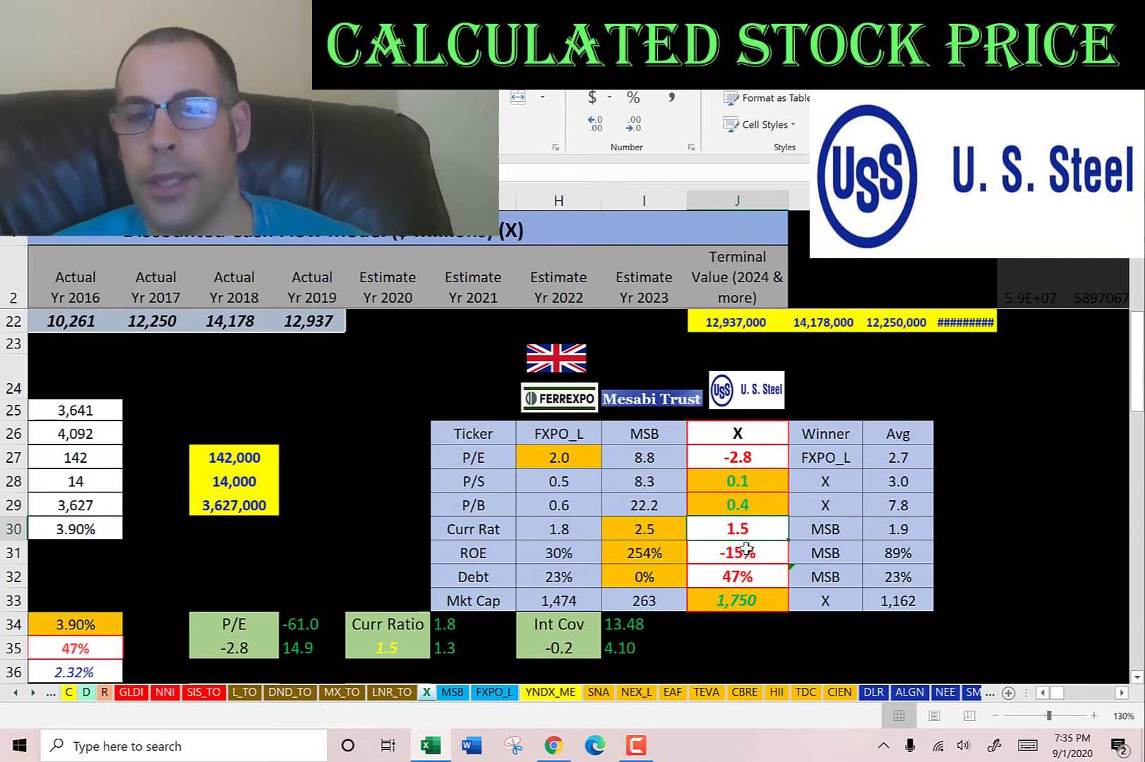
pyautogui.click(742, 552)
pyautogui.click(744, 577)
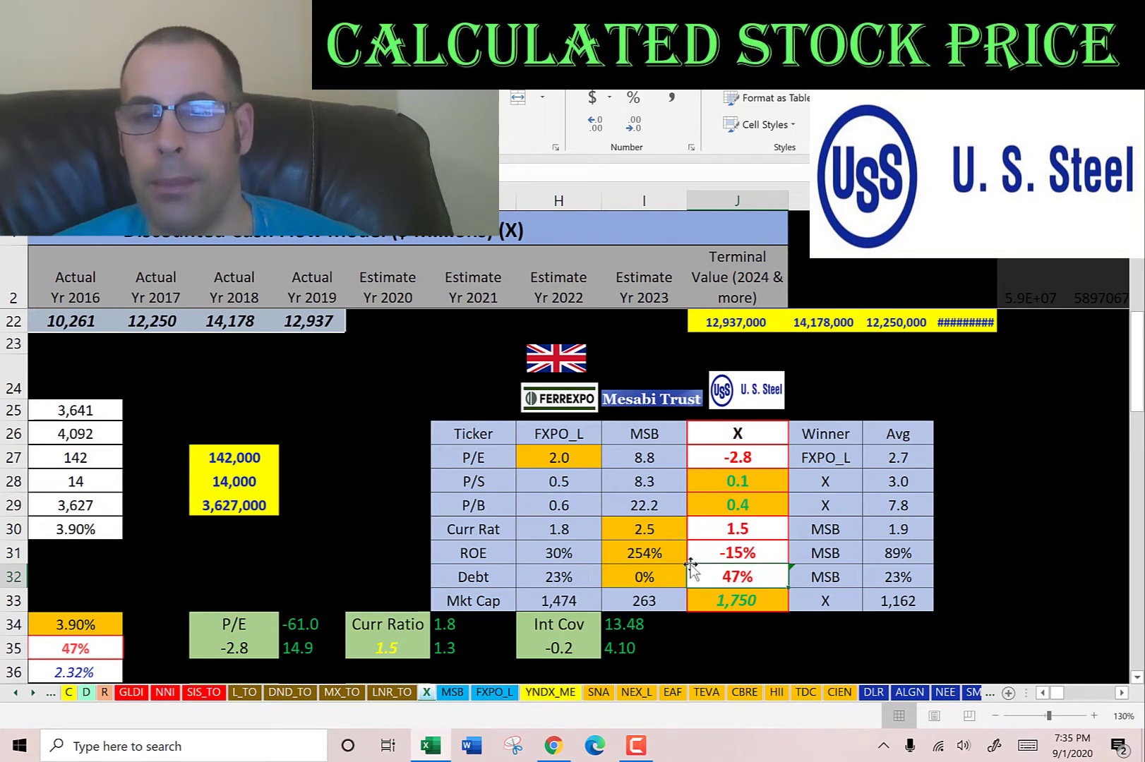
pyautogui.click(720, 602)
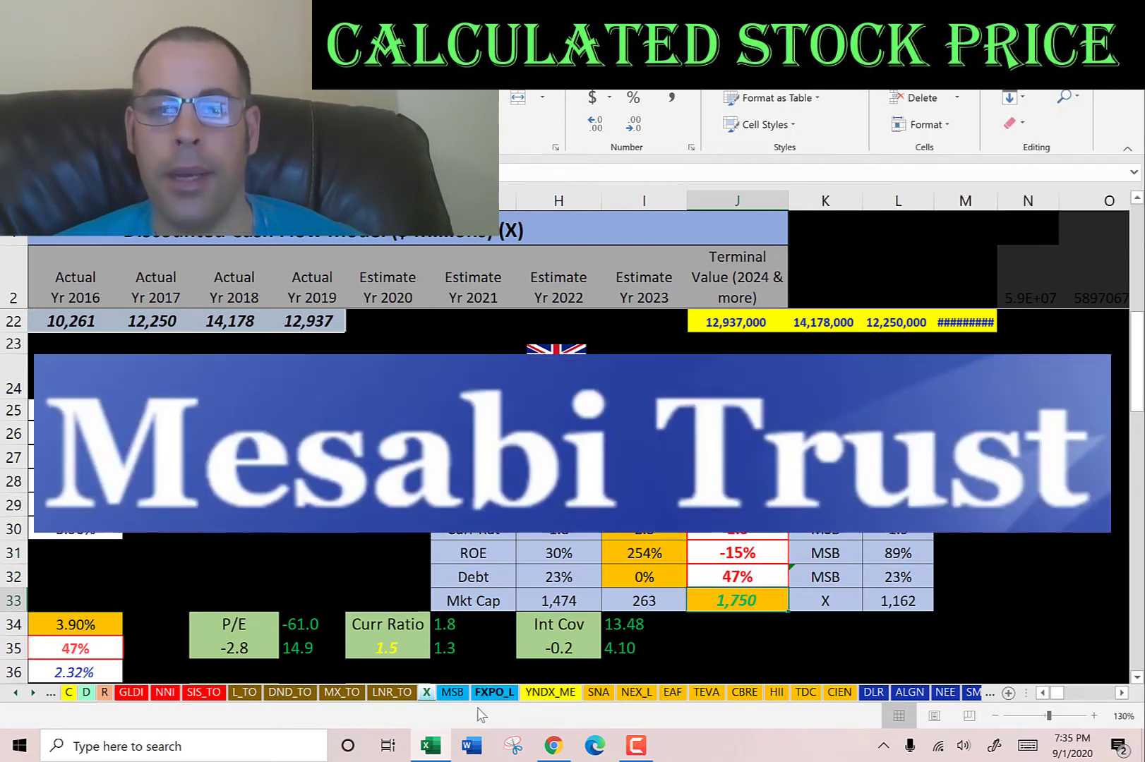
# Open the MSB worksheet with the Mesabi Trust valuation model and check its actual stock price
pyautogui.click(453, 692)
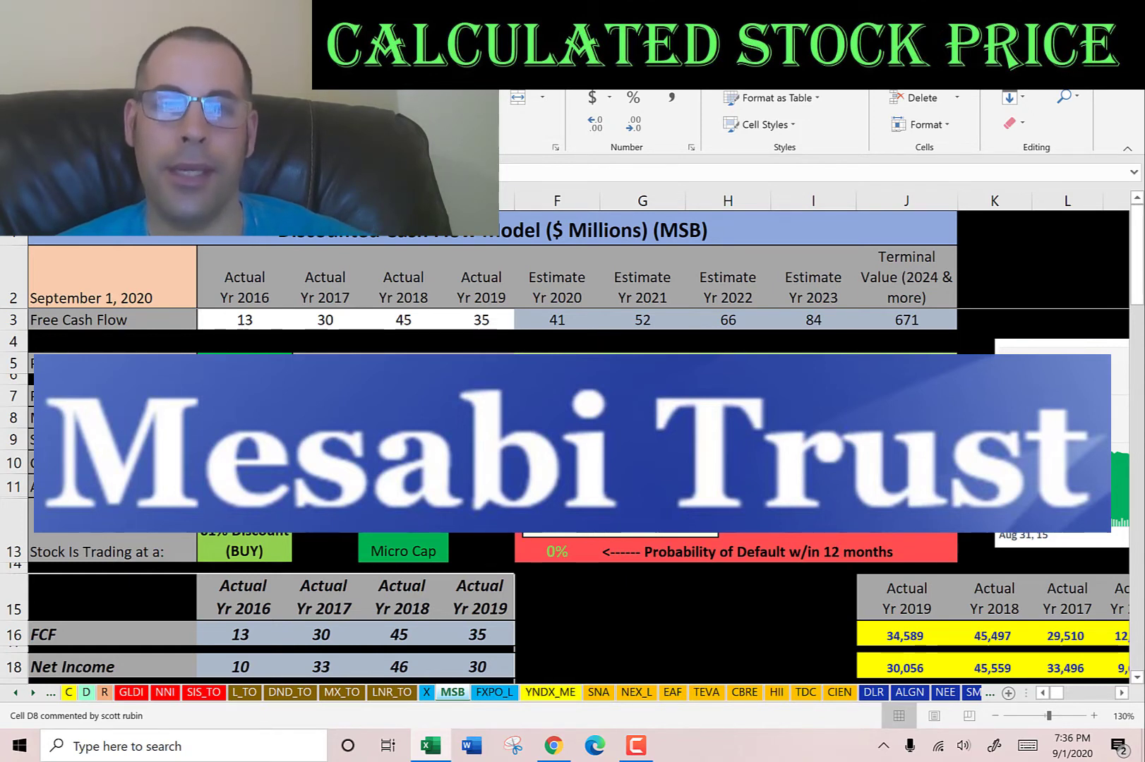
pyautogui.press('Down')
pyautogui.press('Down')
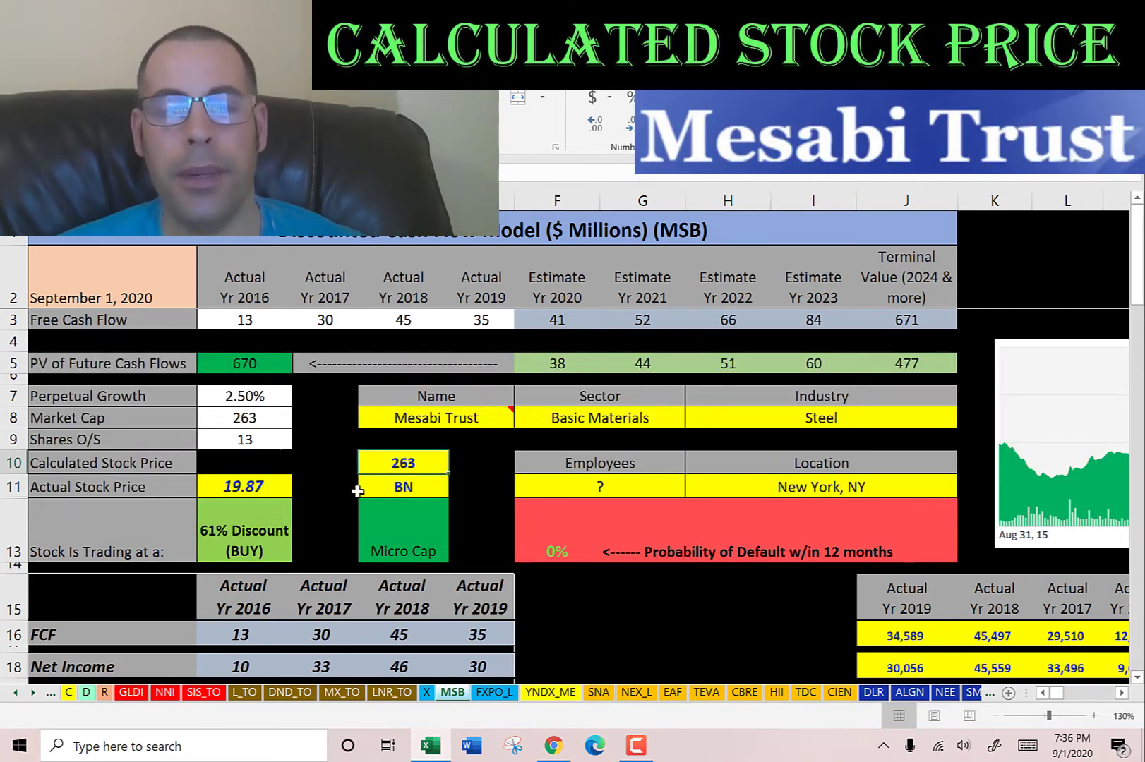
pyautogui.click(247, 487)
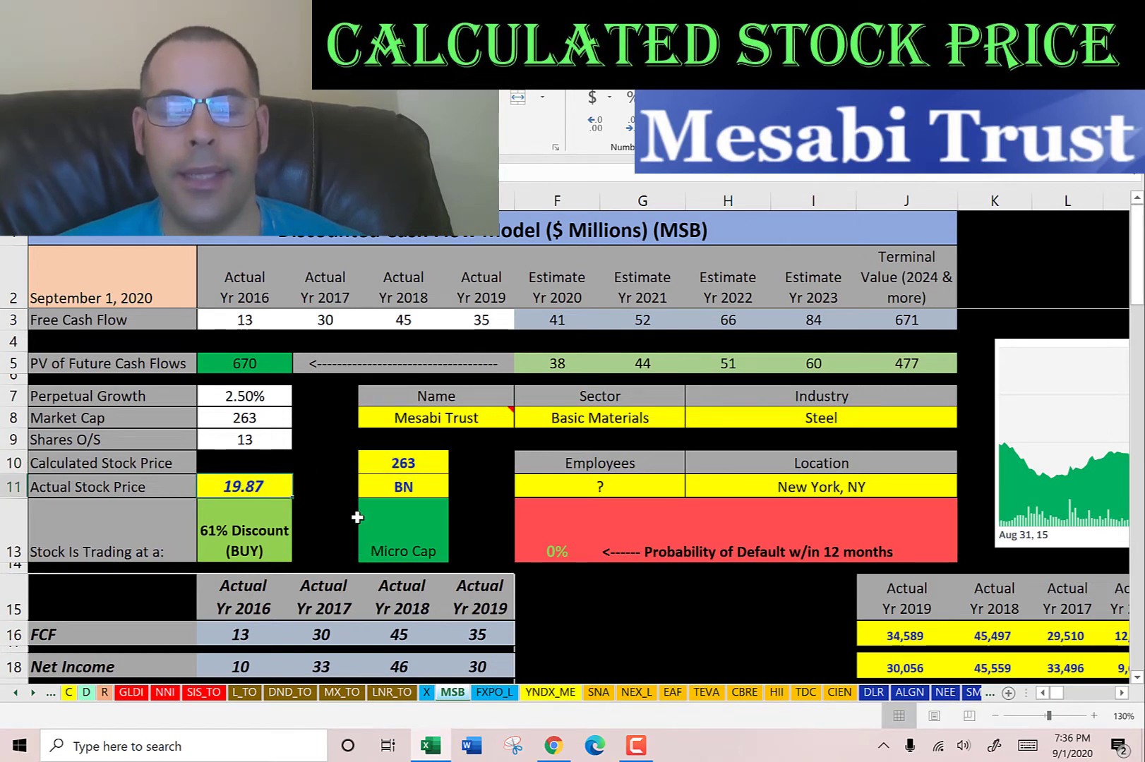
# Review Mesabi Trust's free cash flow for each year from 2016 to 2019
pyautogui.scroll(-2, 242, 518)
pyautogui.click(242, 516)
pyautogui.click(321, 516)
pyautogui.click(399, 516)
pyautogui.click(477, 515)
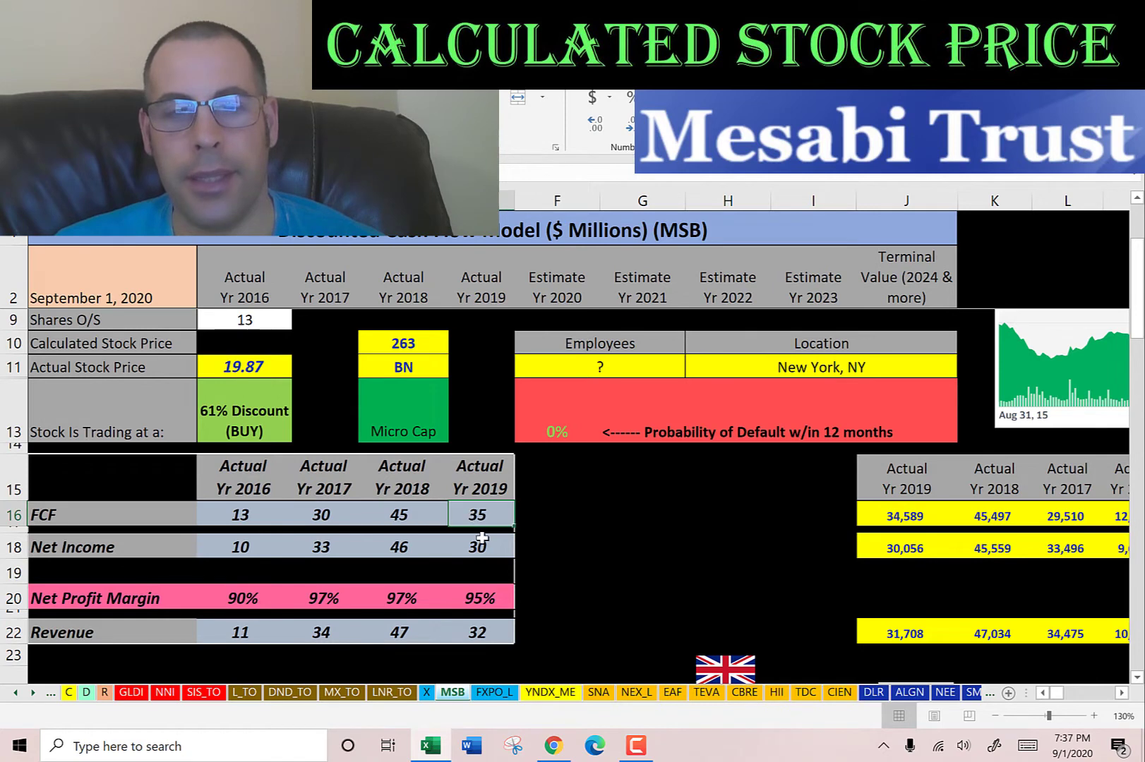
# Review Mesabi Trust's net income for each year from 2019 back to 2016
pyautogui.click(478, 548)
pyautogui.click(404, 548)
pyautogui.click(328, 548)
pyautogui.click(233, 548)
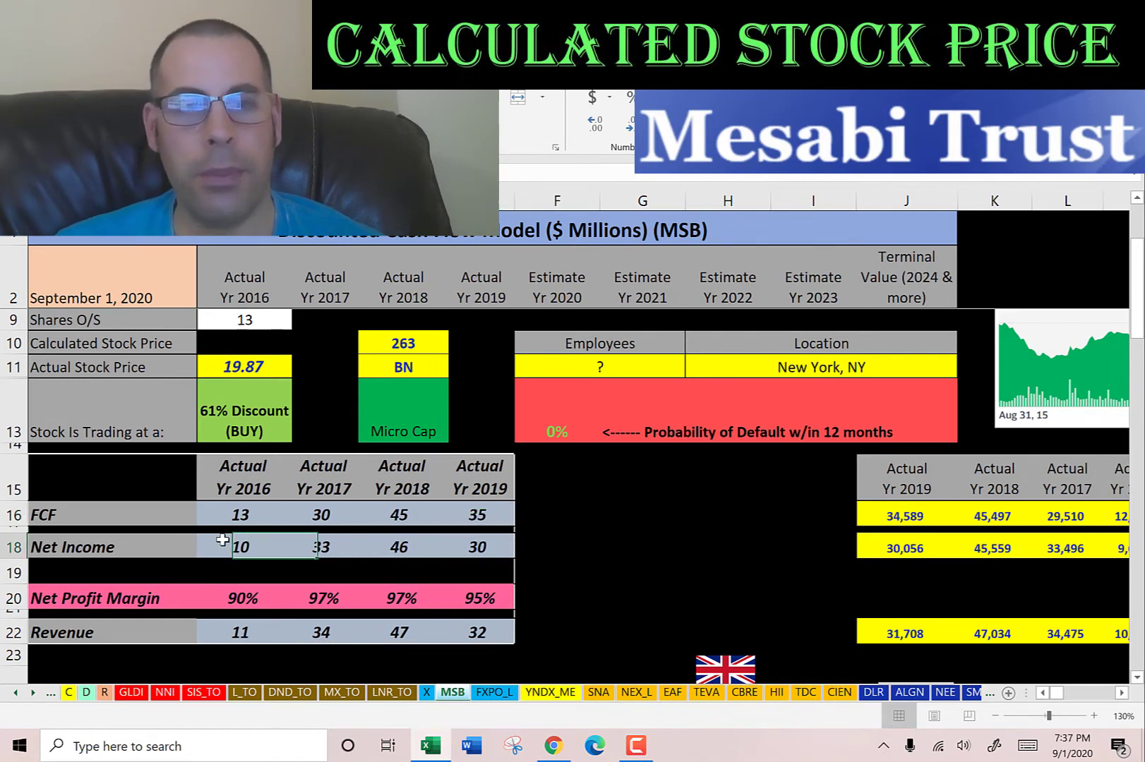
# Compare Mesabi Trust's 2016 and 2017 revenue with its 2016 net income, and bring up the peer comparison table
pyautogui.click(244, 631)
pyautogui.click(314, 633)
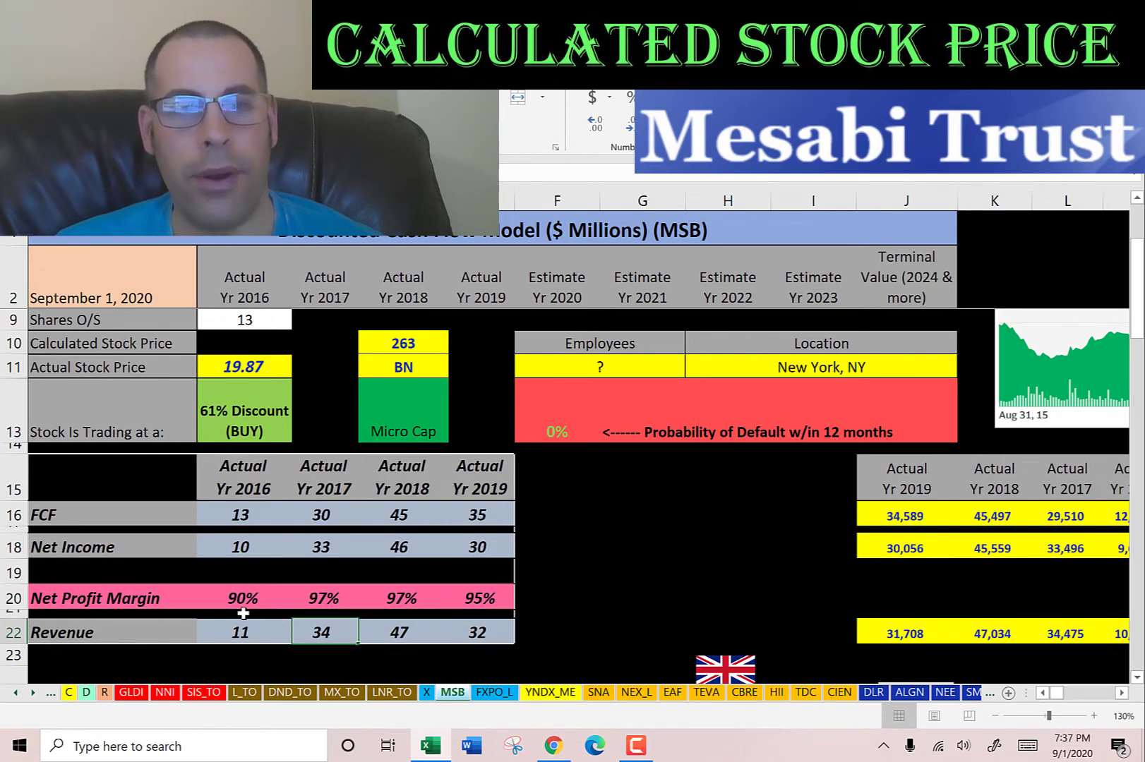
pyautogui.click(240, 543)
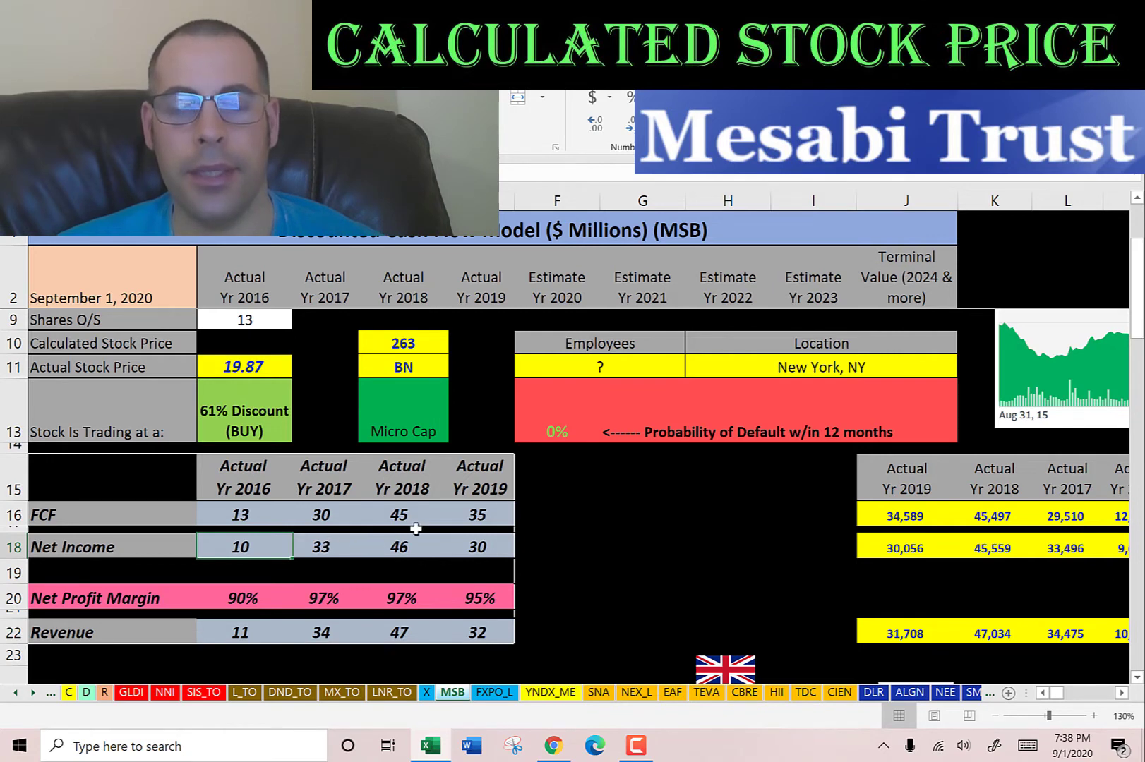
pyautogui.scroll(-4, 459, 487)
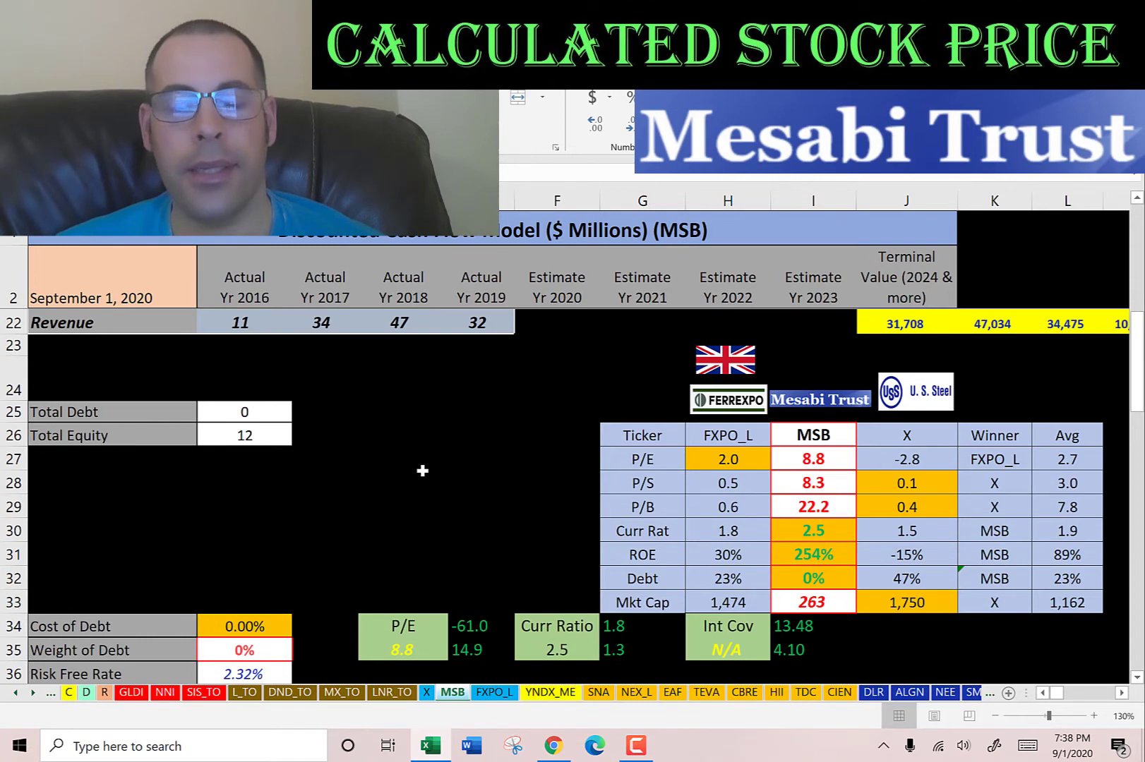
# Check Mesabi Trust's beta and WACC in the cost of capital figures
pyautogui.scroll(-3, 412, 463)
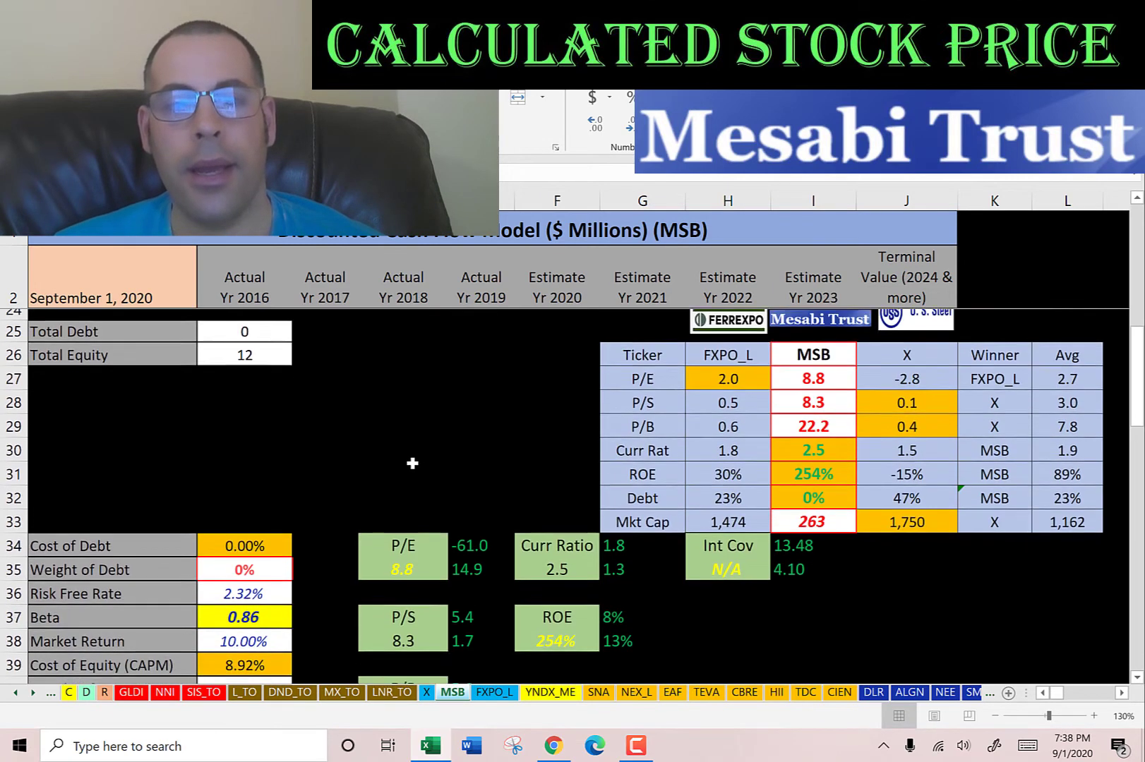
pyautogui.click(262, 464)
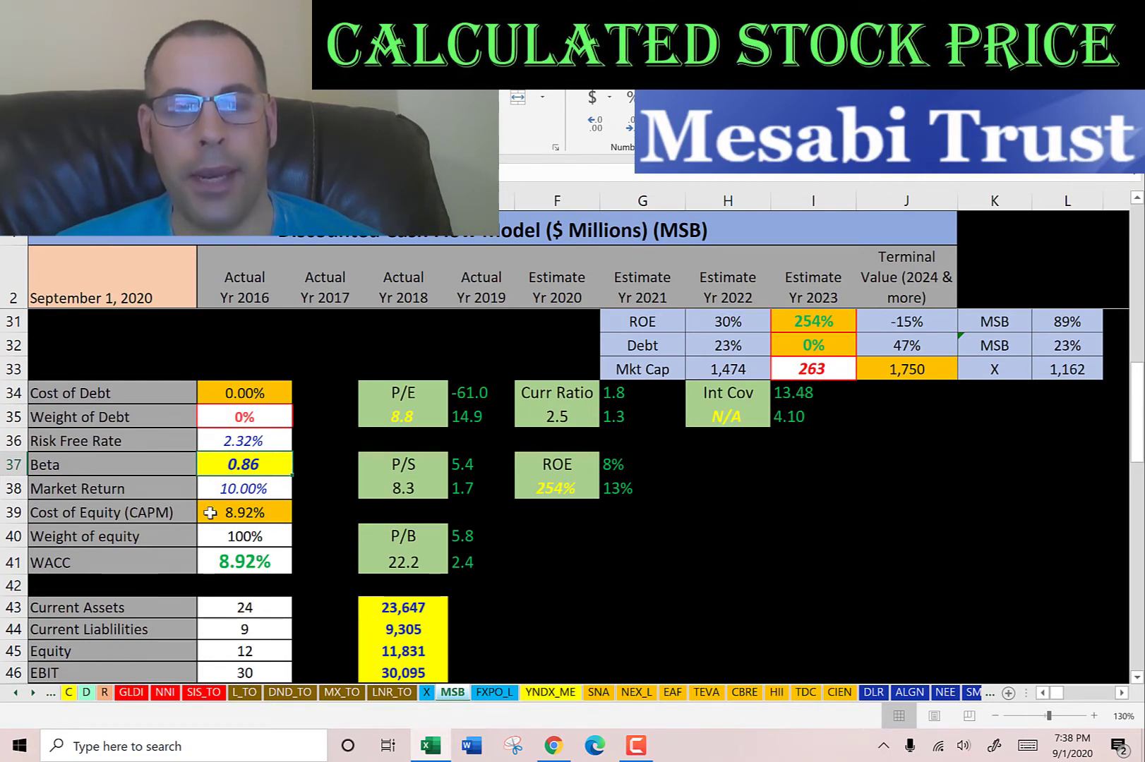
pyautogui.click(248, 559)
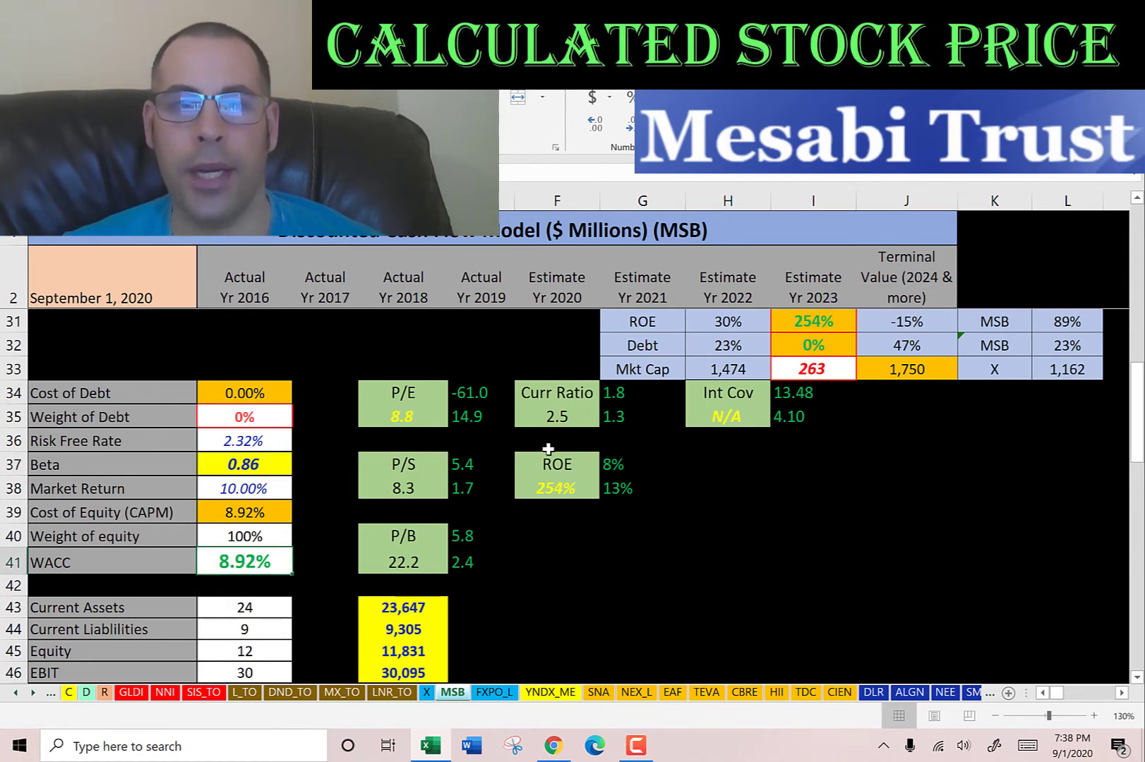
# Review Mesabi Trust's estimated free cash flow for each year from 2020 to 2023
pyautogui.scroll(9, 551, 445)
pyautogui.click(557, 318)
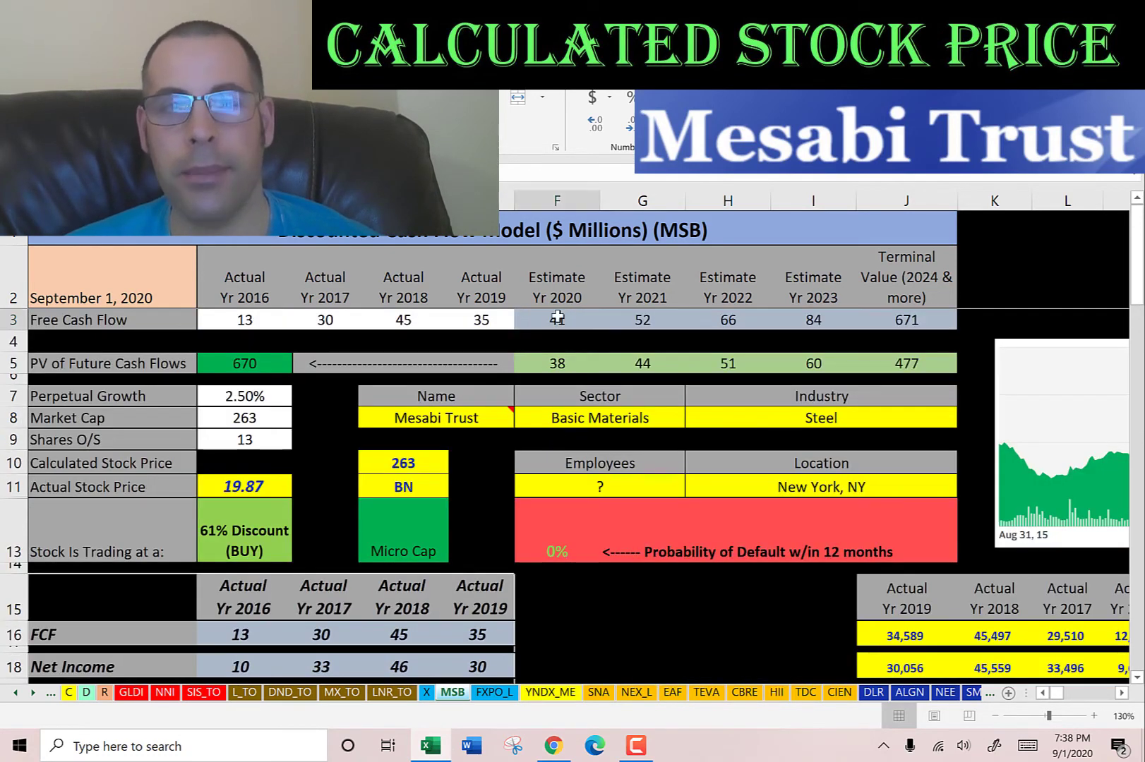
pyautogui.click(640, 318)
pyautogui.click(725, 319)
pyautogui.click(813, 320)
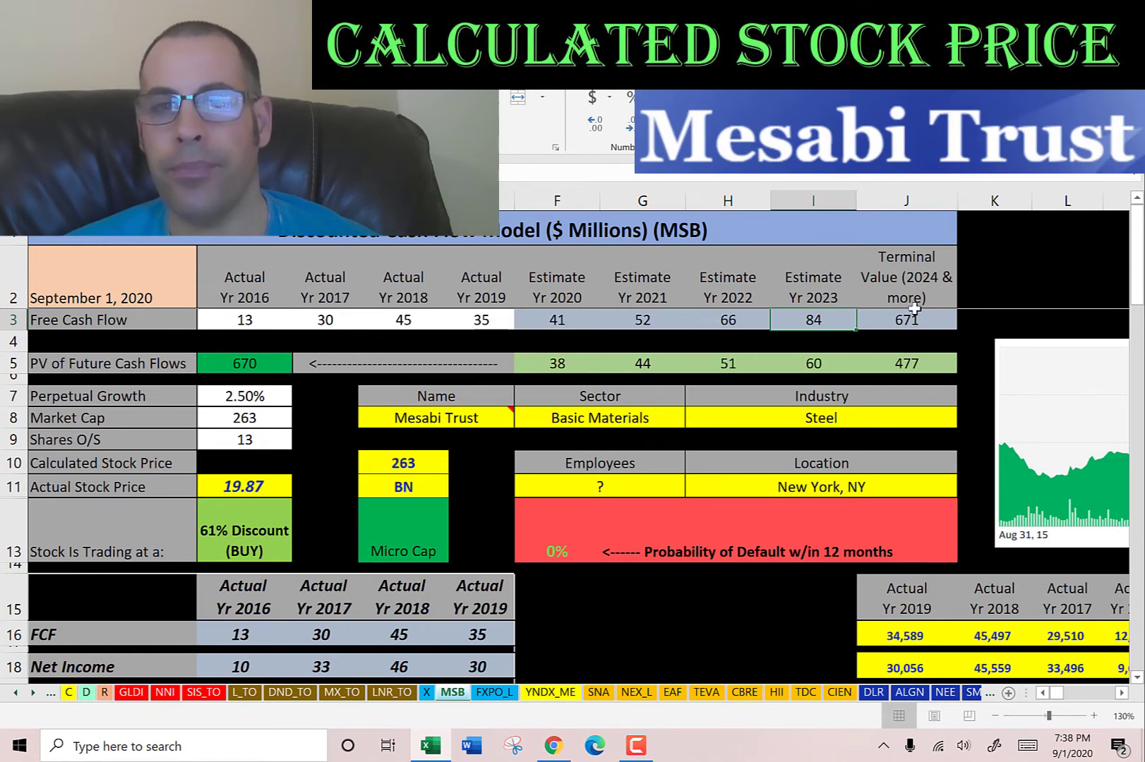
# Review the present values of Mesabi Trust's future cash flows from the terminal value back to 2020
pyautogui.click(914, 363)
pyautogui.click(819, 363)
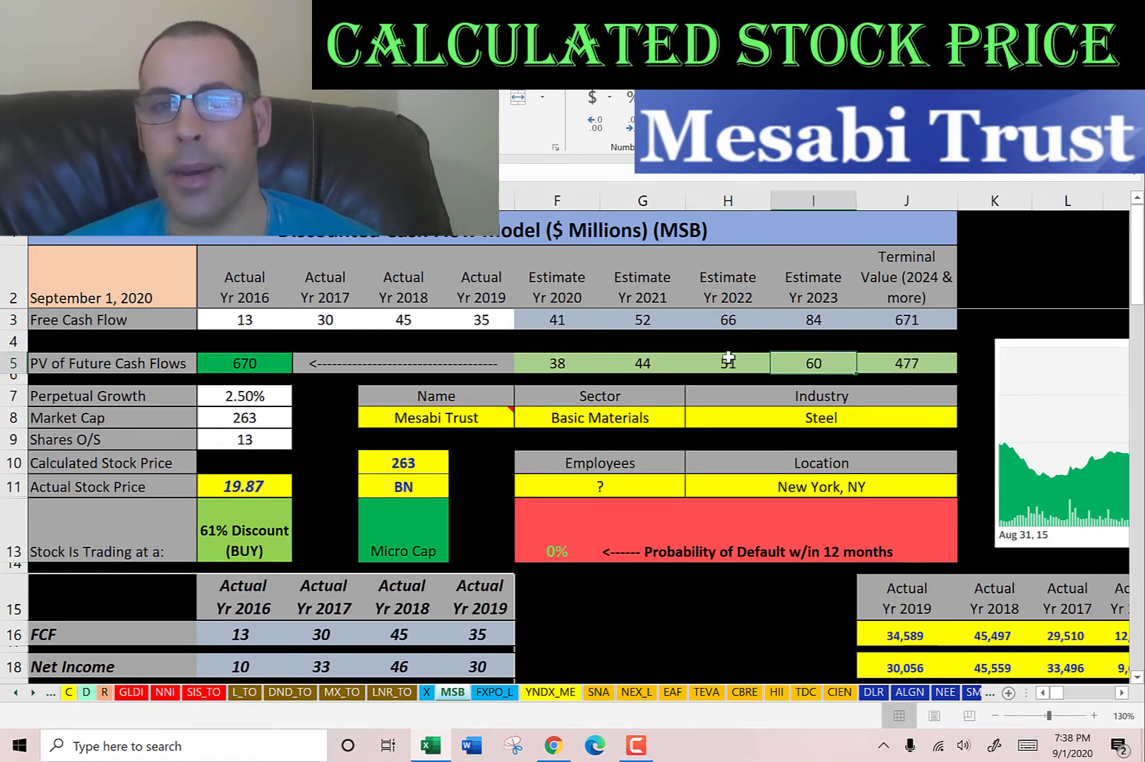
pyautogui.click(727, 363)
pyautogui.click(643, 362)
pyautogui.click(557, 363)
pyautogui.click(663, 364)
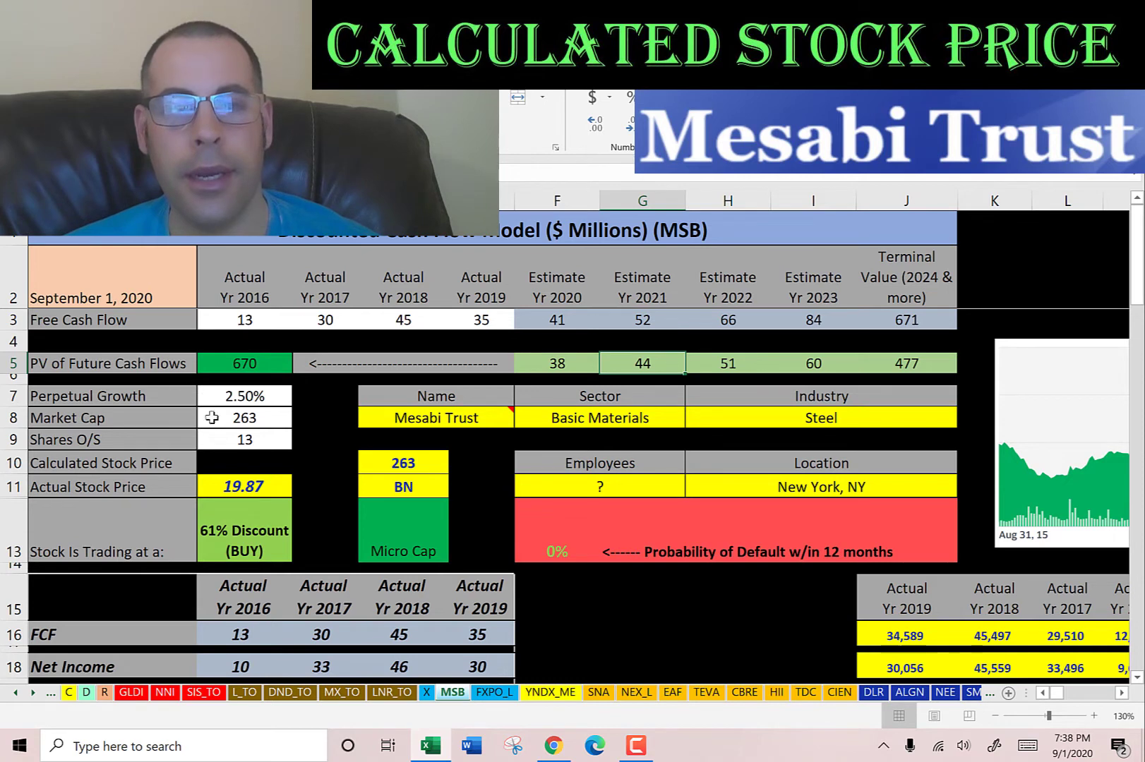
# Reveal Mesabi Trust's calculated stock price below its shares outstanding and compare it with the fair value in the browser's stock analysis report
pyautogui.click(243, 439)
pyautogui.press('Return')
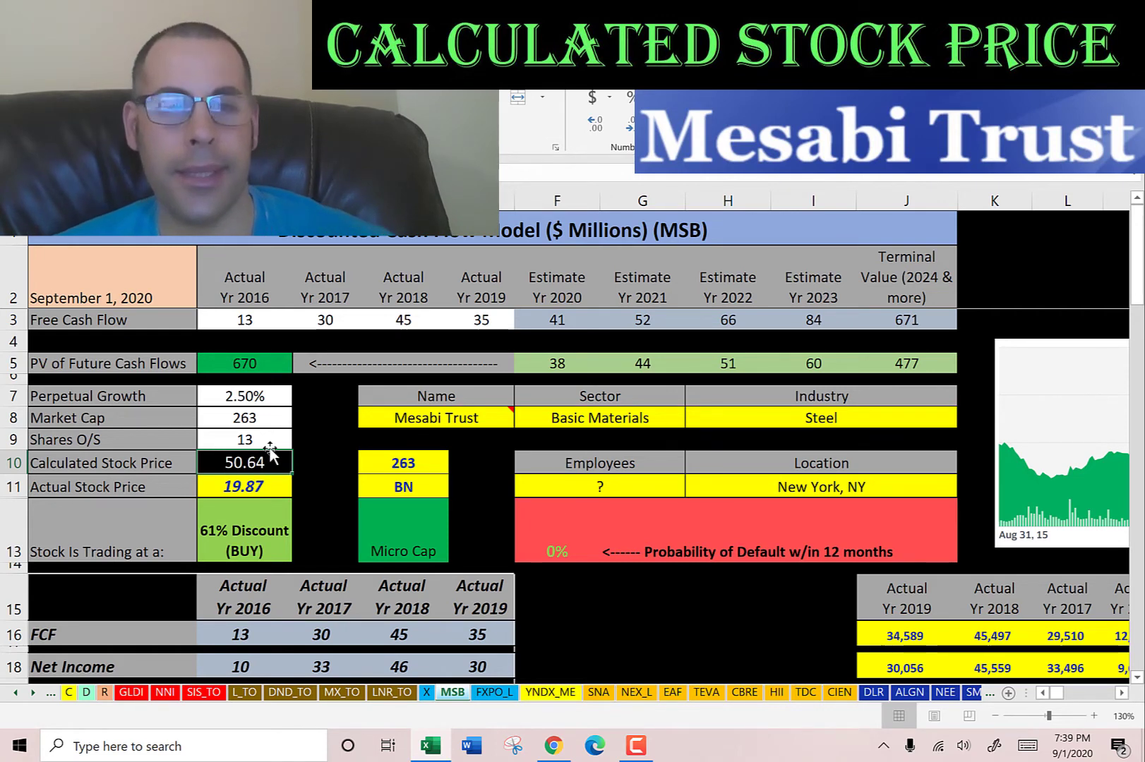
pyautogui.hotkey('alt', 'Tab')
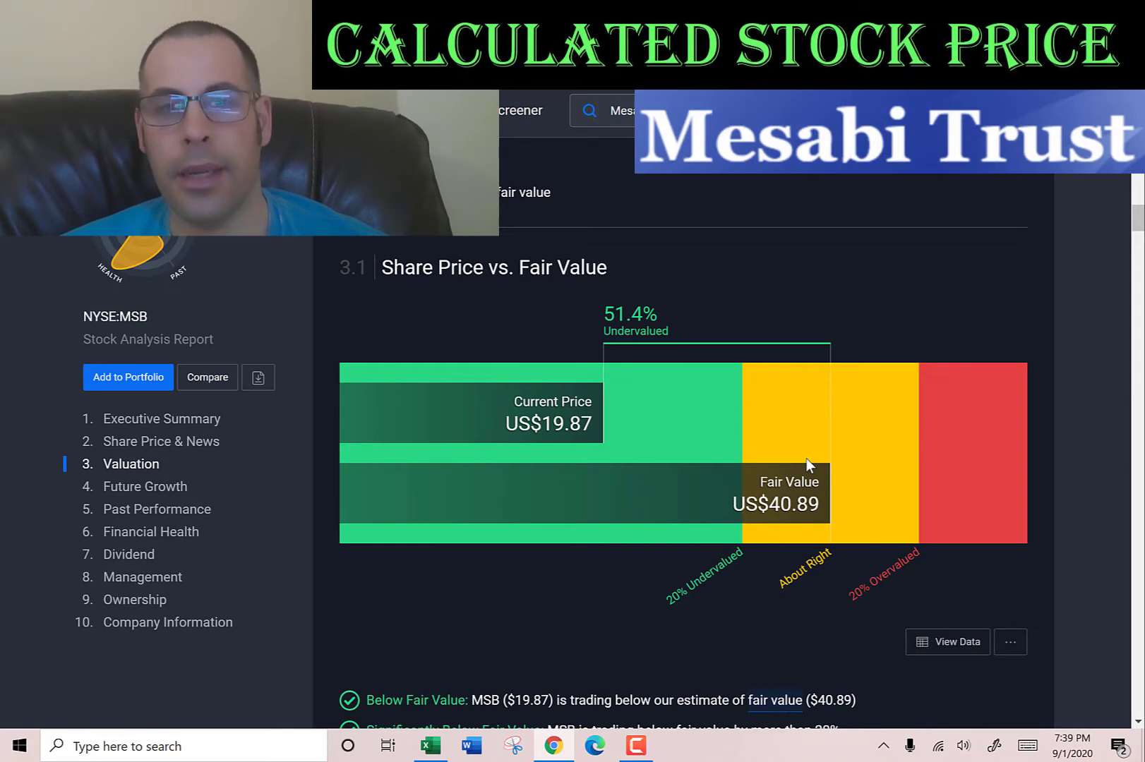
pyautogui.hotkey('alt', 'Tab')
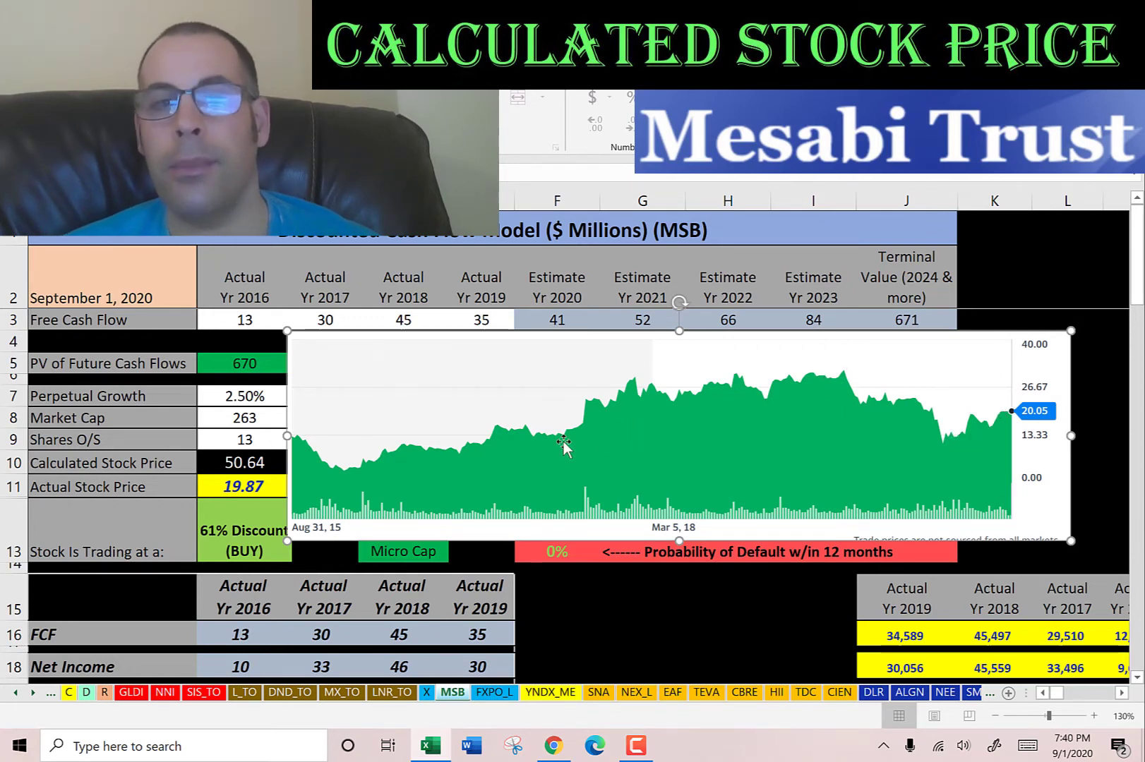
# Delete the stock price chart covering the Mesabi Trust model and check the P/E and P/B ratios
pyautogui.press('Delete')
pyautogui.scroll(-9, 546, 472)
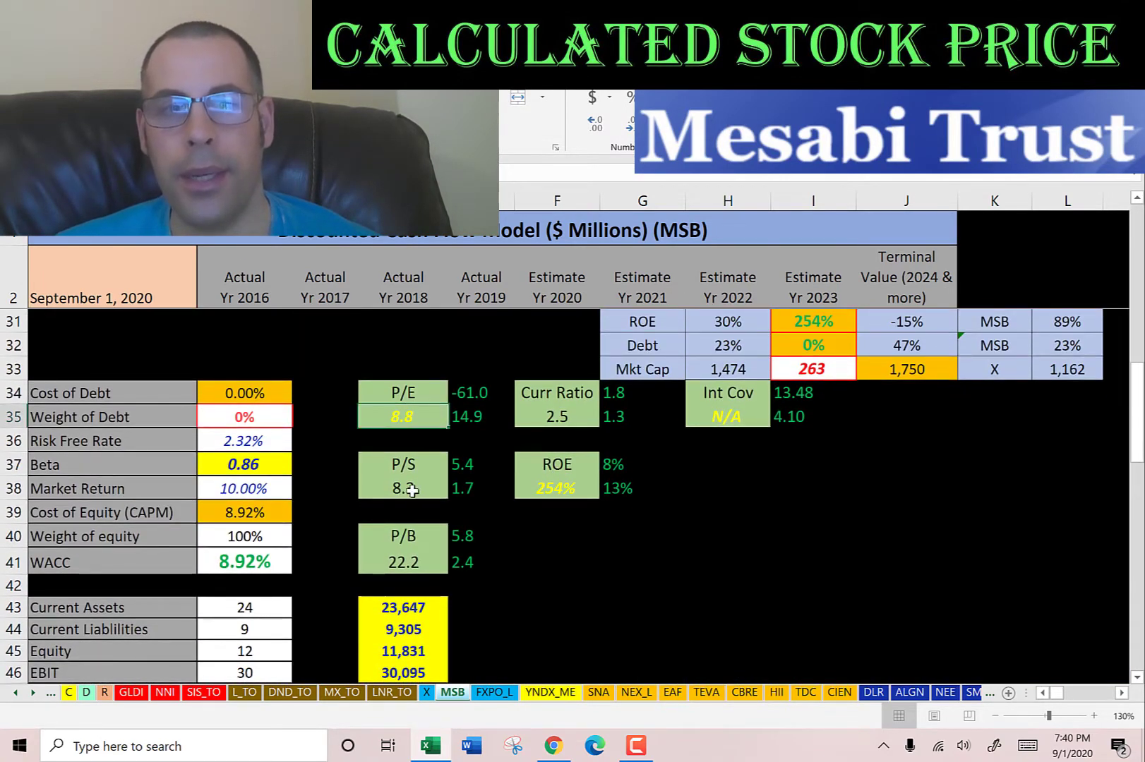
pyautogui.moveTo(400, 563)
pyautogui.mouseDown()
pyautogui.moveTo(419, 569)
pyautogui.moveTo(401, 564)
pyautogui.mouseUp()
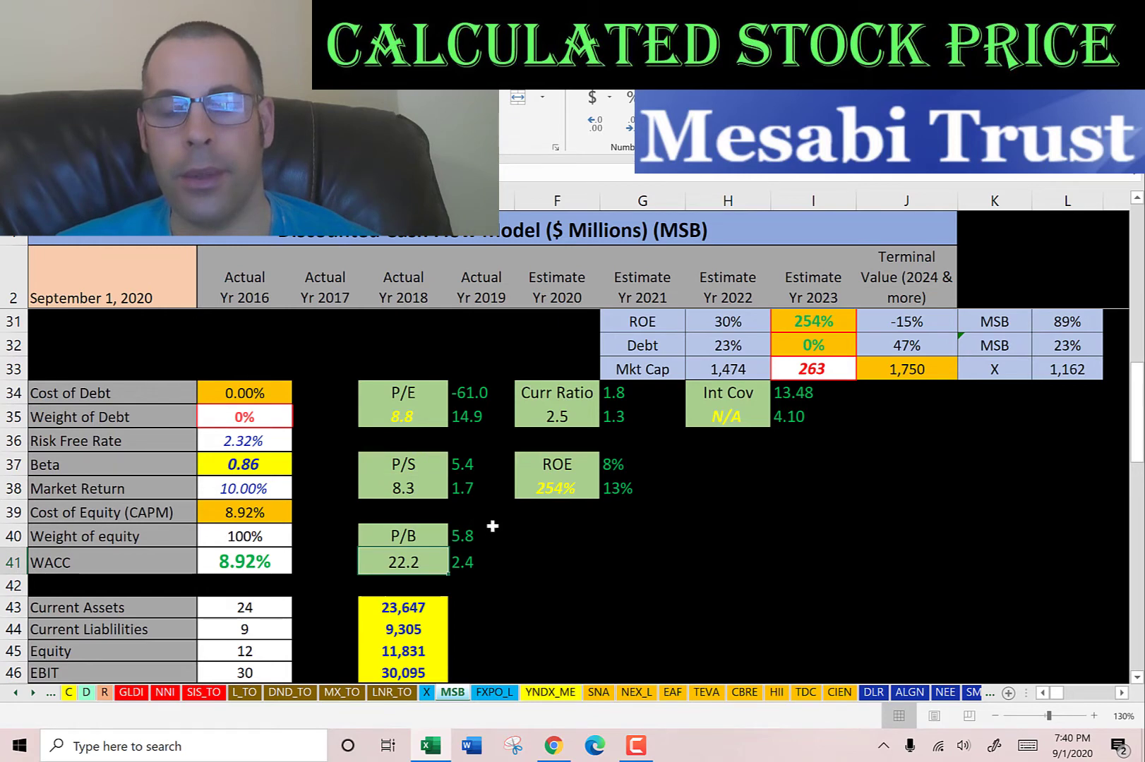
# Examine the P/E and P/S ratio calculations, checking the stock price, EPS and sales per share
pyautogui.scroll(-5, 531, 506)
pyautogui.click(481, 420)
pyautogui.click(481, 450)
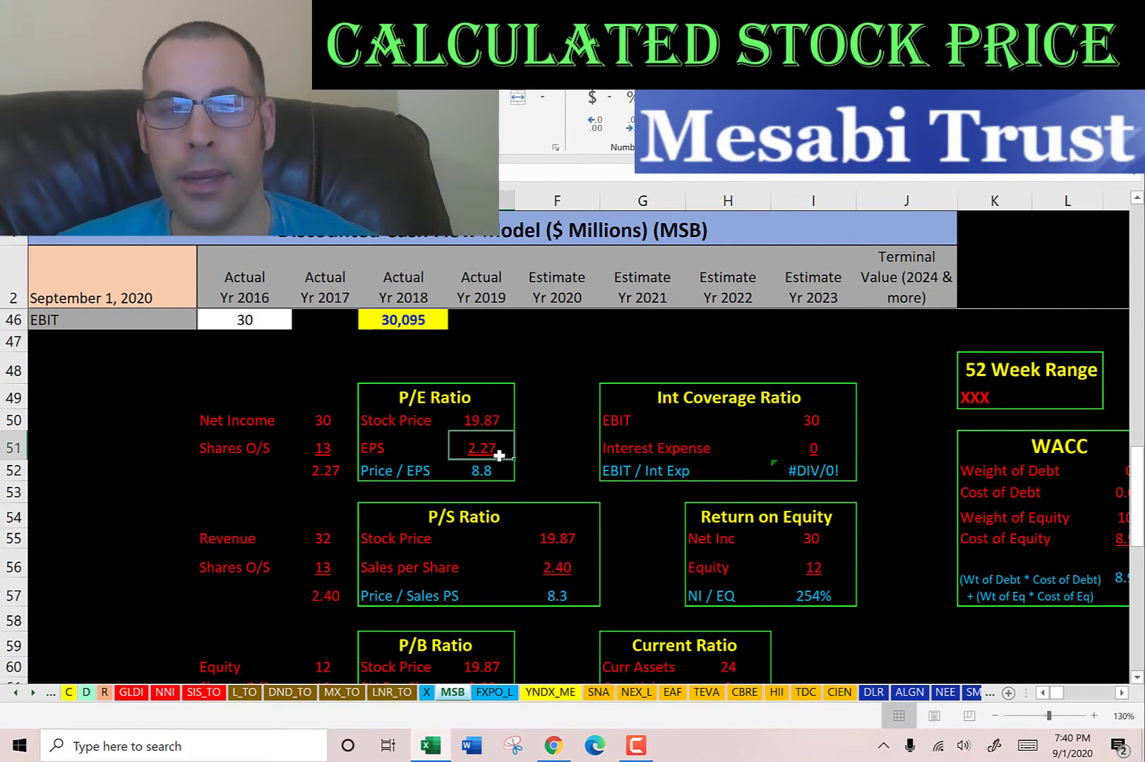
pyautogui.scroll(-2, 499, 450)
pyautogui.click(559, 388)
pyautogui.click(557, 416)
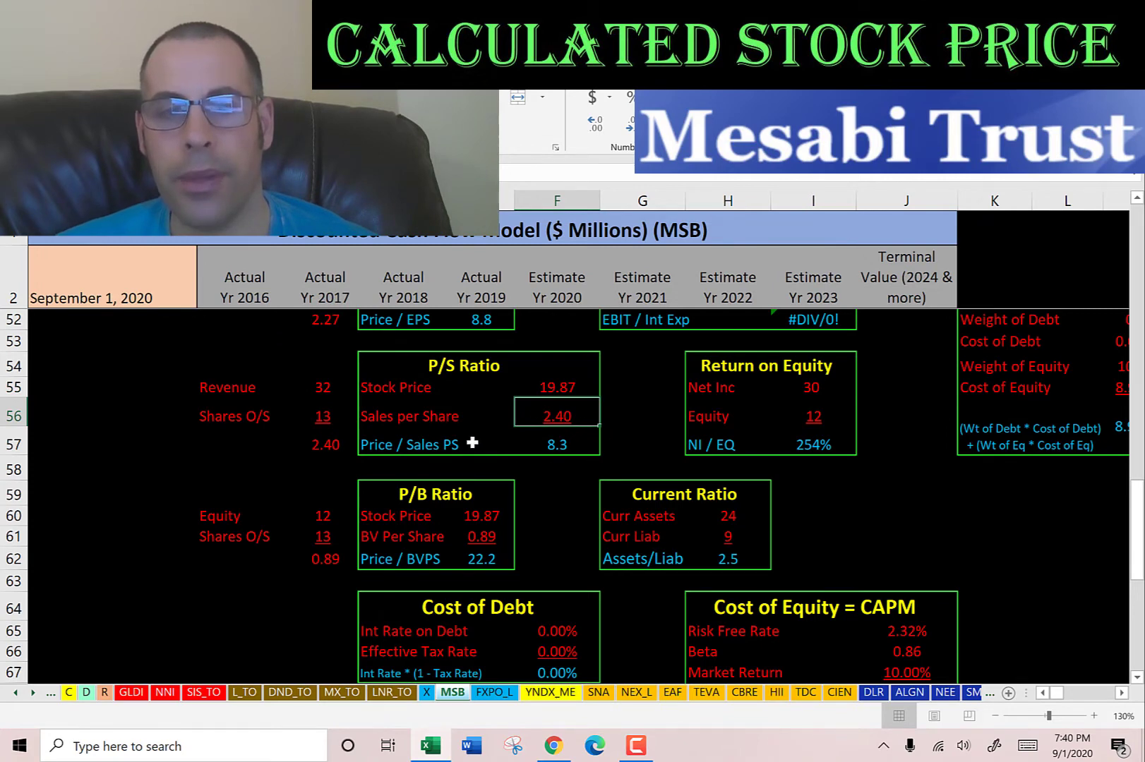
# Examine the P/B ratio calculation, checking the stock price against the book value per share
pyautogui.scroll(-2, 472, 442)
pyautogui.click(481, 389)
pyautogui.click(486, 365)
pyautogui.click(486, 388)
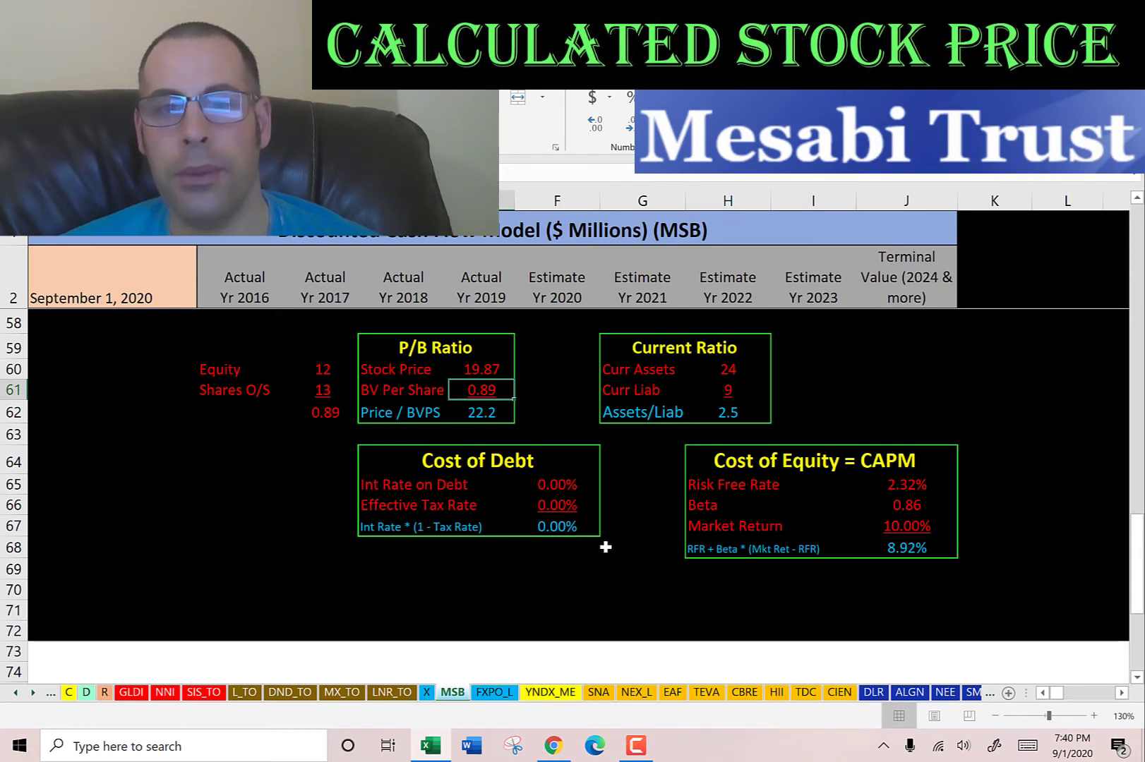
# Check Mesabi Trust's summary current ratio and ROE, and examine the current assets and liabilities behind the current ratio
pyautogui.scroll(12, 605, 544)
pyautogui.scroll(-3, 606, 540)
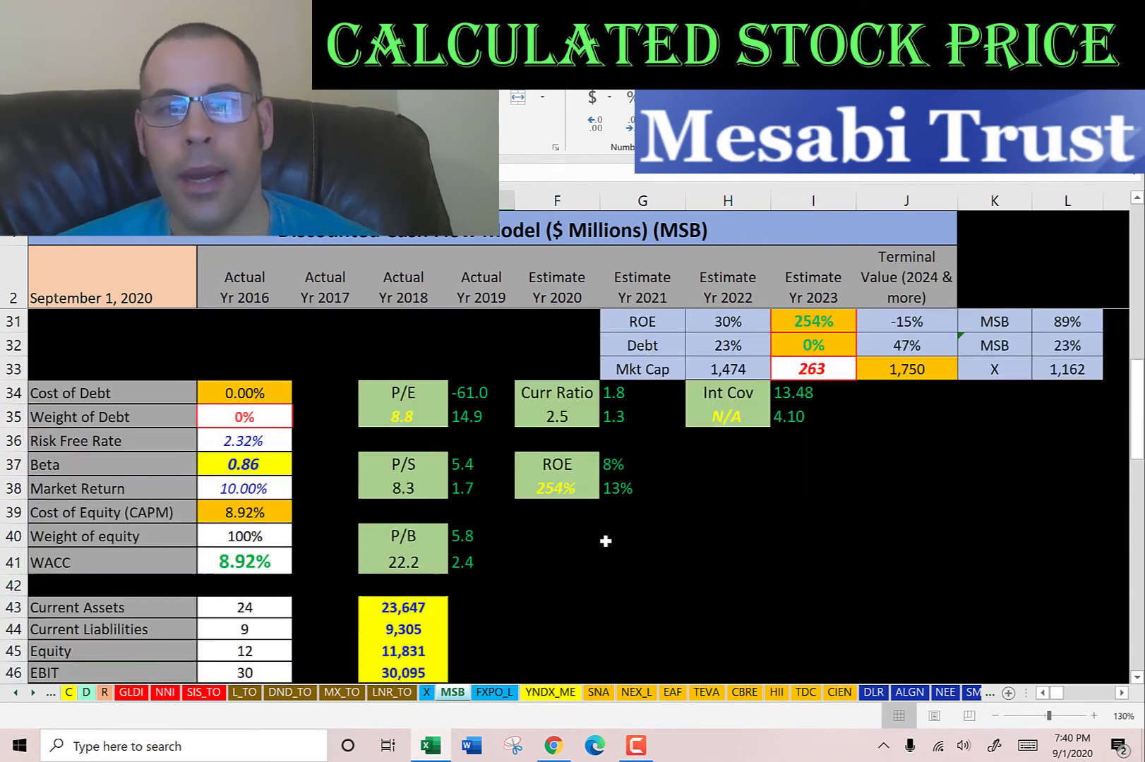
pyautogui.click(558, 426)
pyautogui.click(556, 446)
pyautogui.click(570, 487)
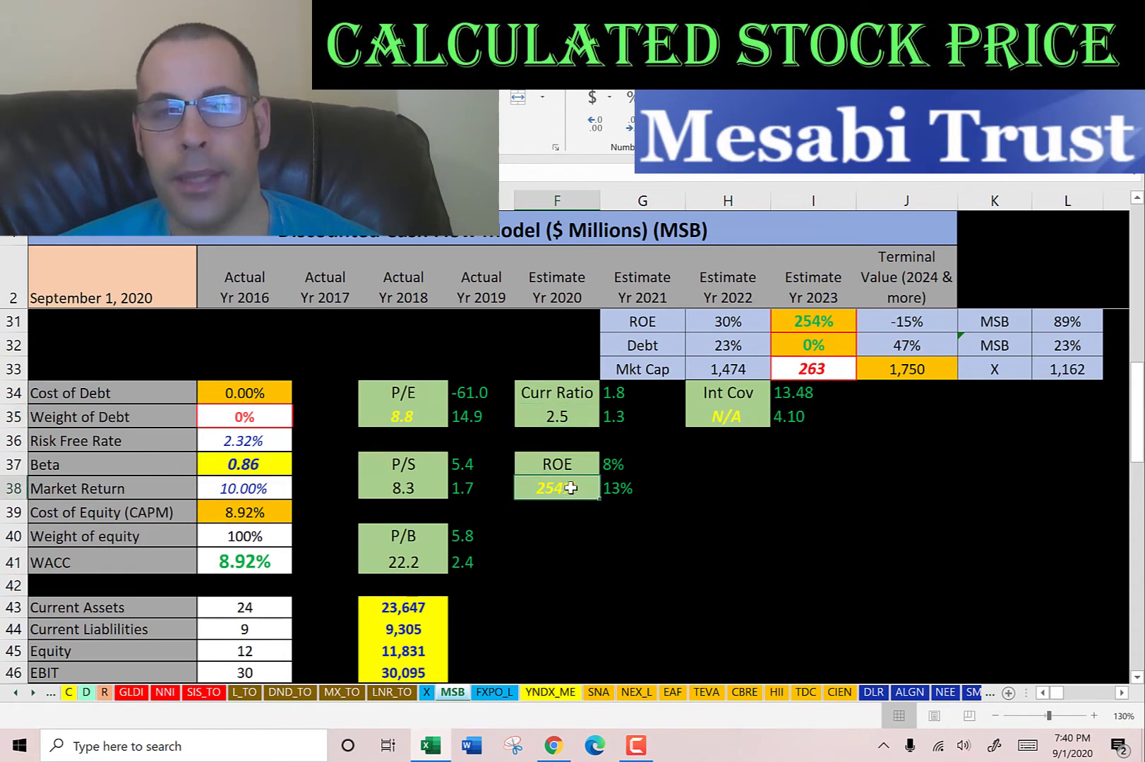
pyautogui.scroll(-2, 709, 507)
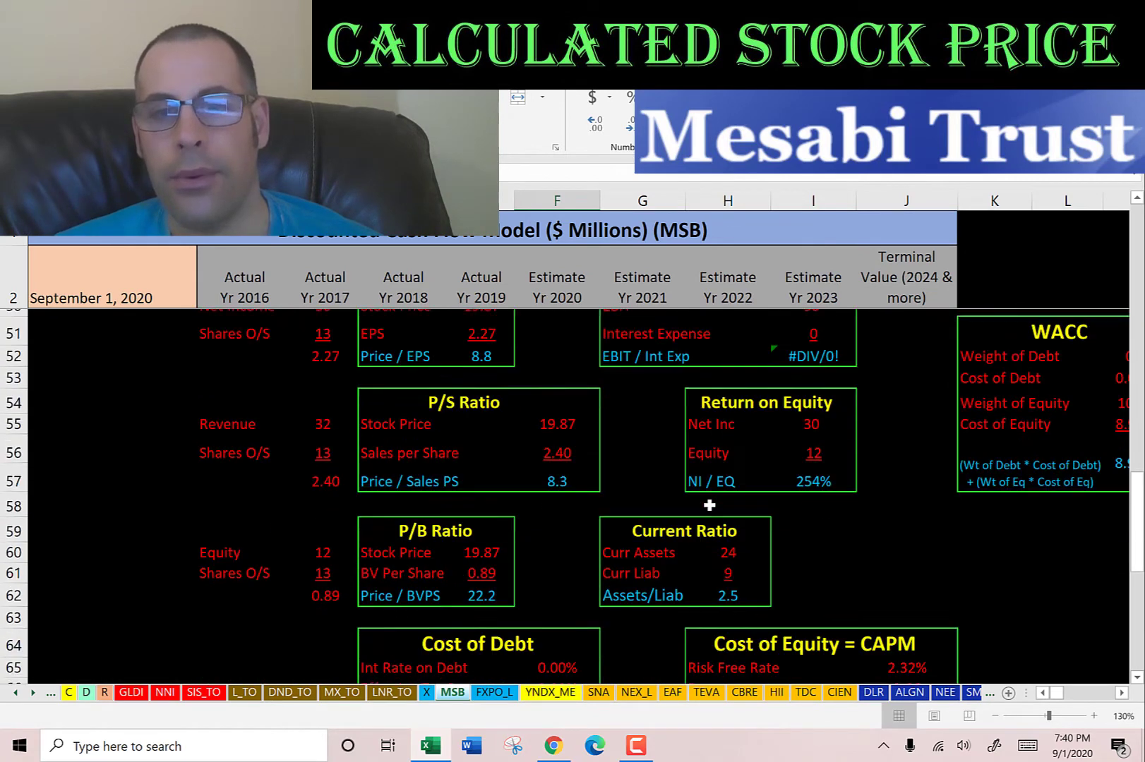
pyautogui.click(727, 516)
pyautogui.click(725, 530)
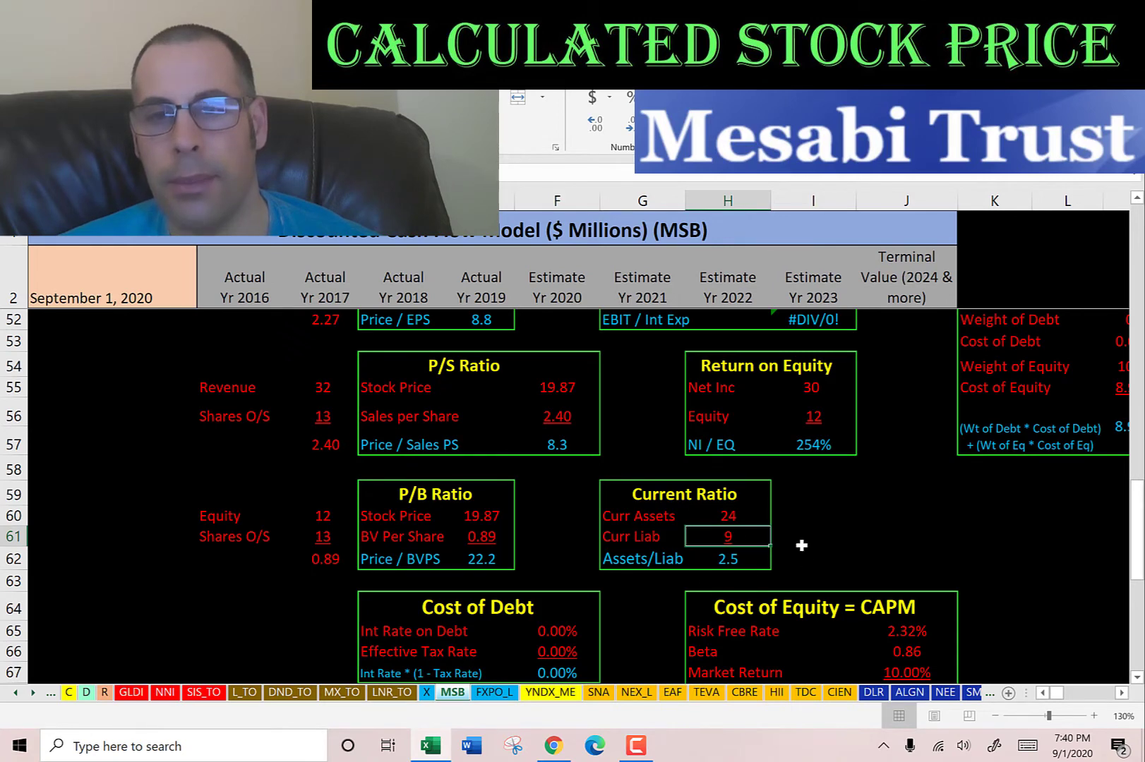
# Examine the net income and equity used in the Return on Equity calculation
pyautogui.scroll(1, 810, 537)
pyautogui.click(798, 491)
pyautogui.click(809, 463)
pyautogui.click(808, 492)
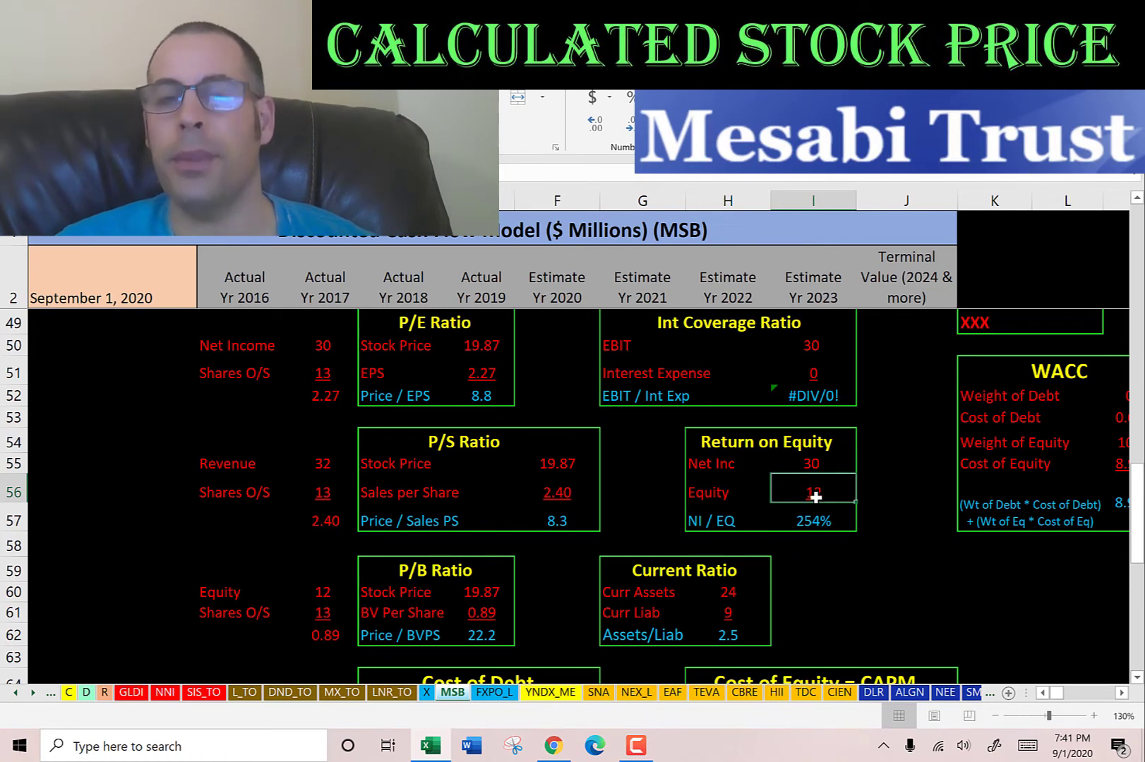
# Compare Mesabi Trust with FXPO_L and X in the peer table, checking its P/E, current ratio and debt
pyautogui.scroll(4, 827, 507)
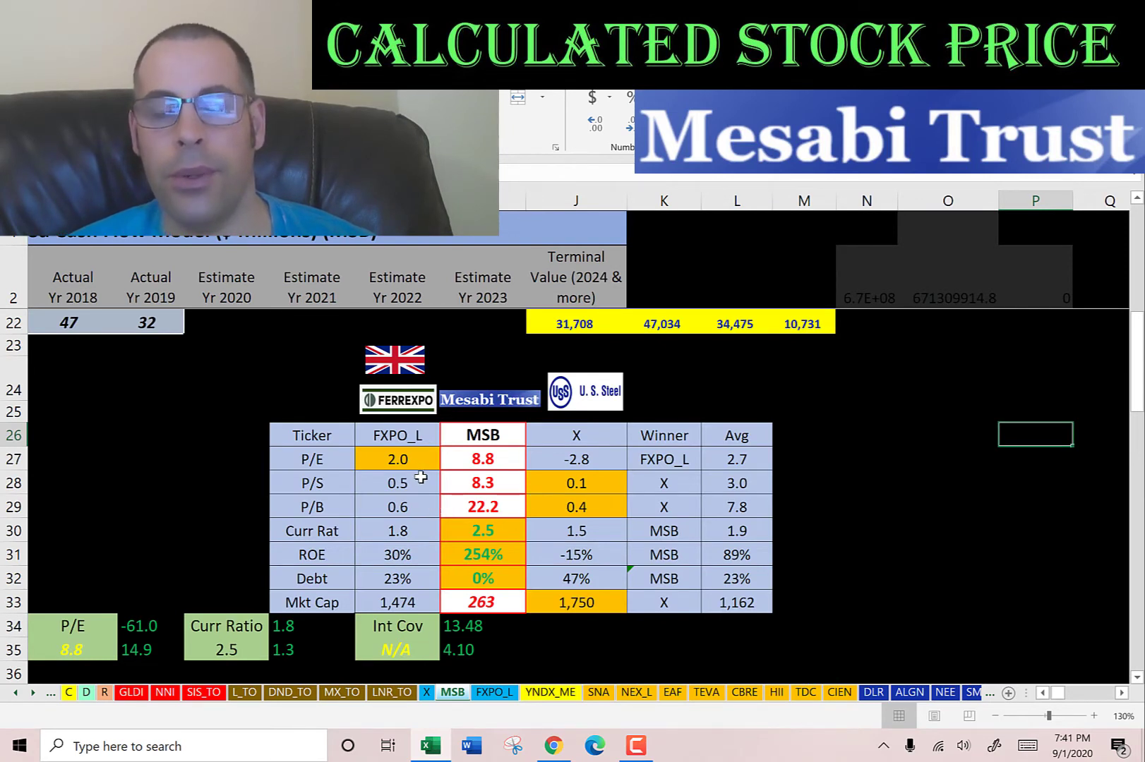
pyautogui.click(413, 439)
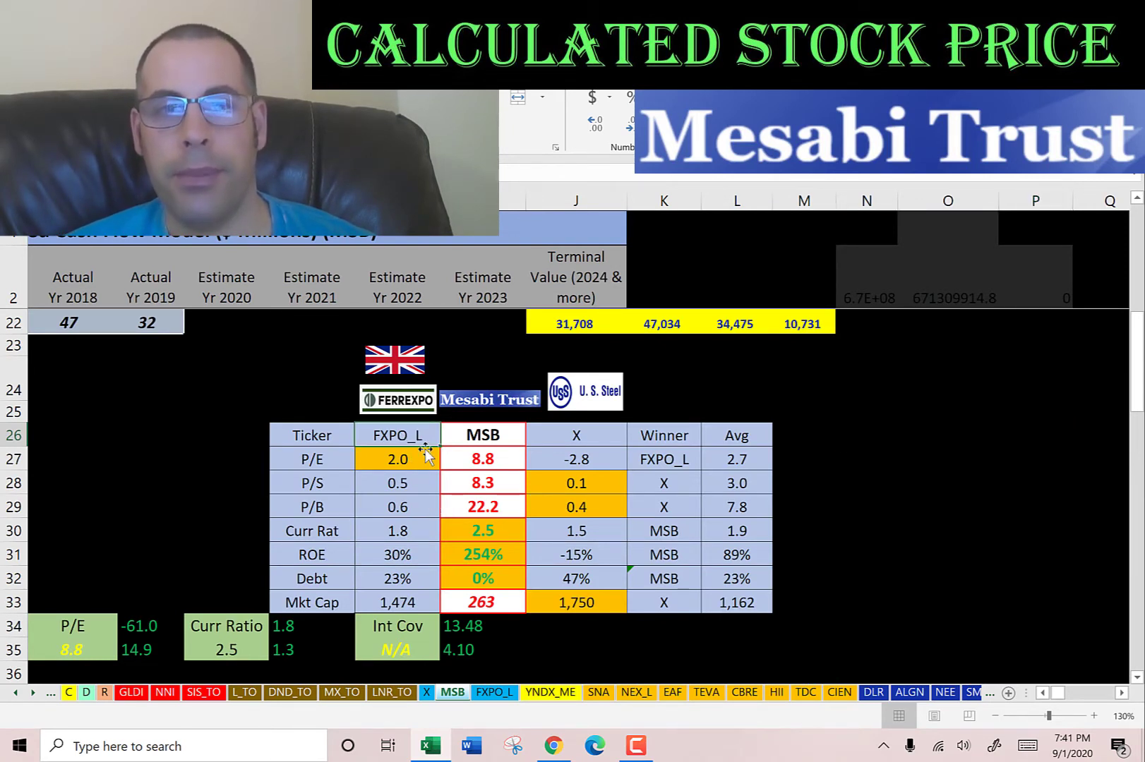
pyautogui.click(477, 435)
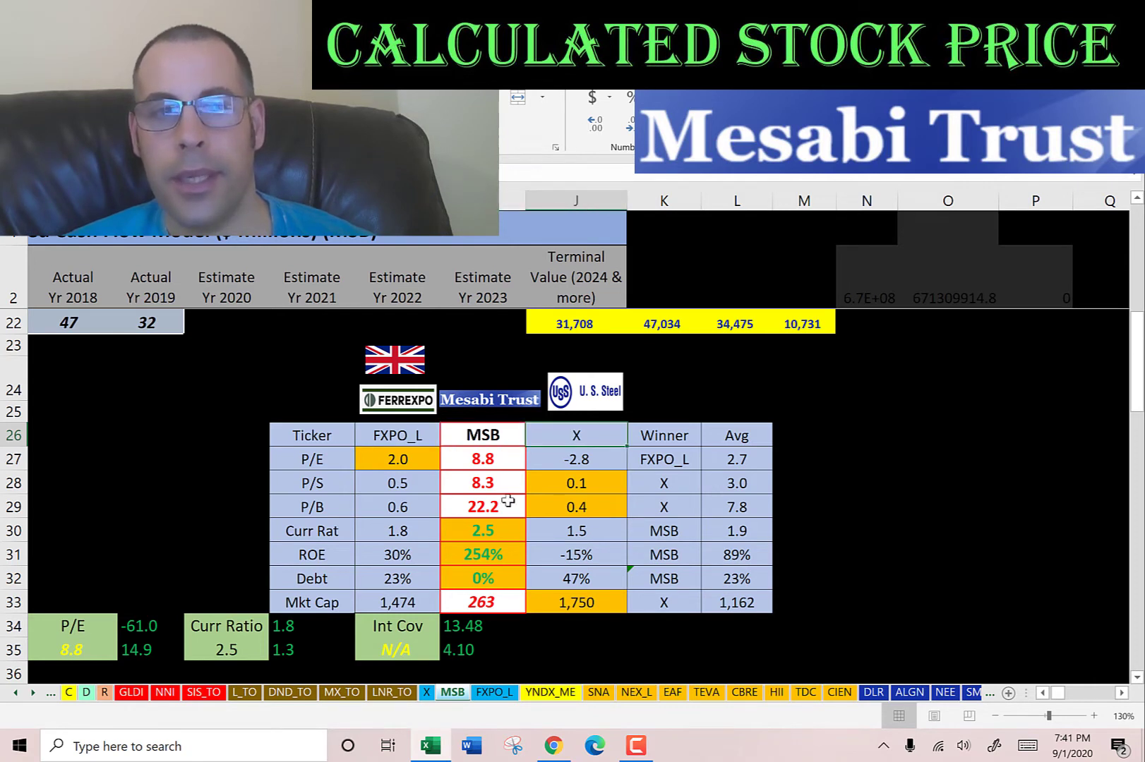
pyautogui.click(484, 458)
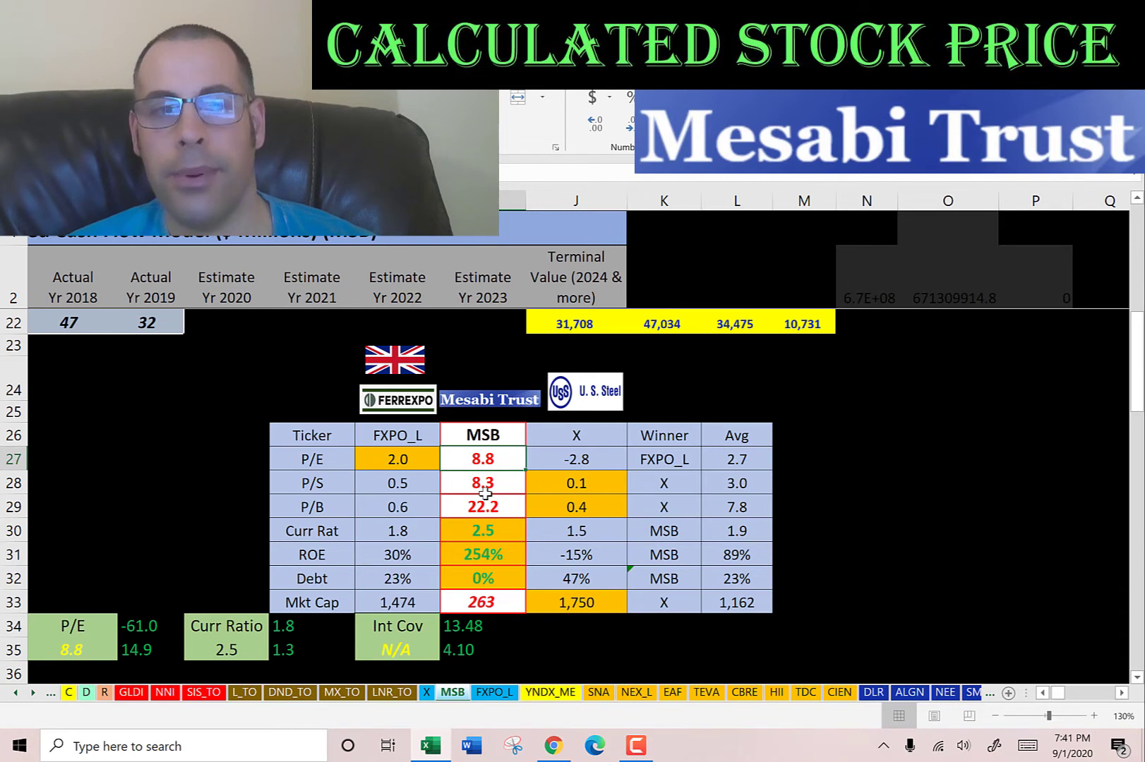
pyautogui.click(502, 539)
pyautogui.click(494, 549)
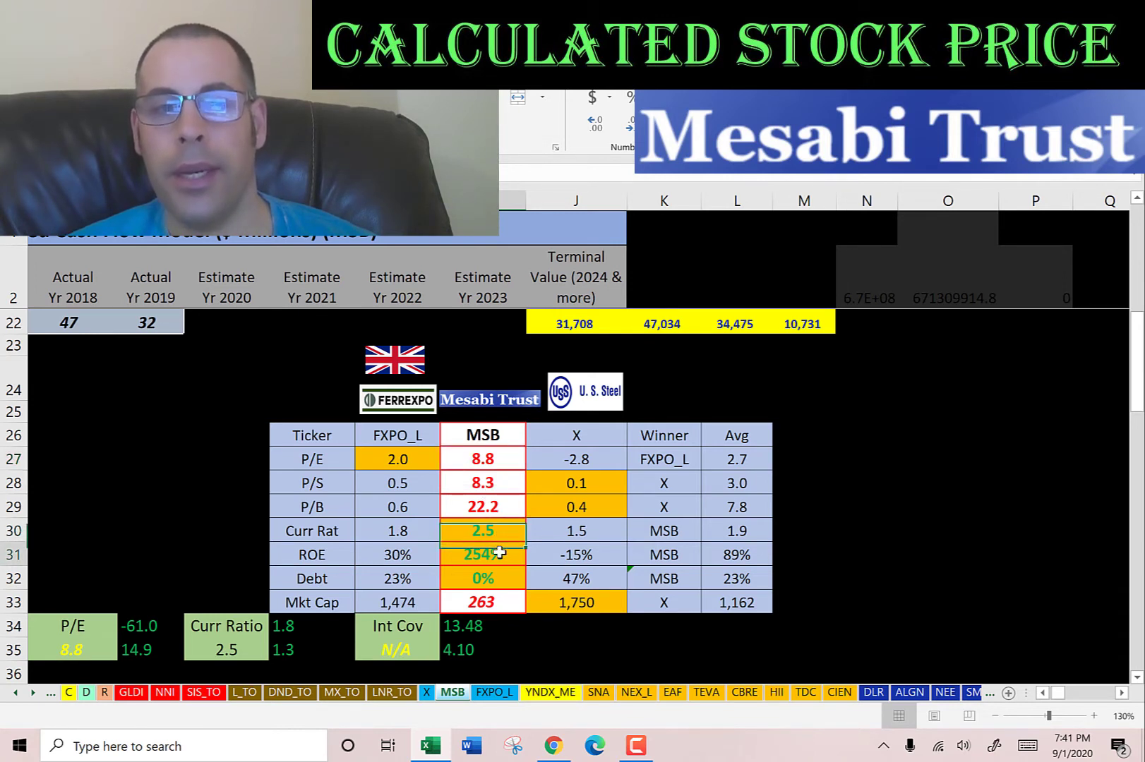
pyautogui.click(486, 578)
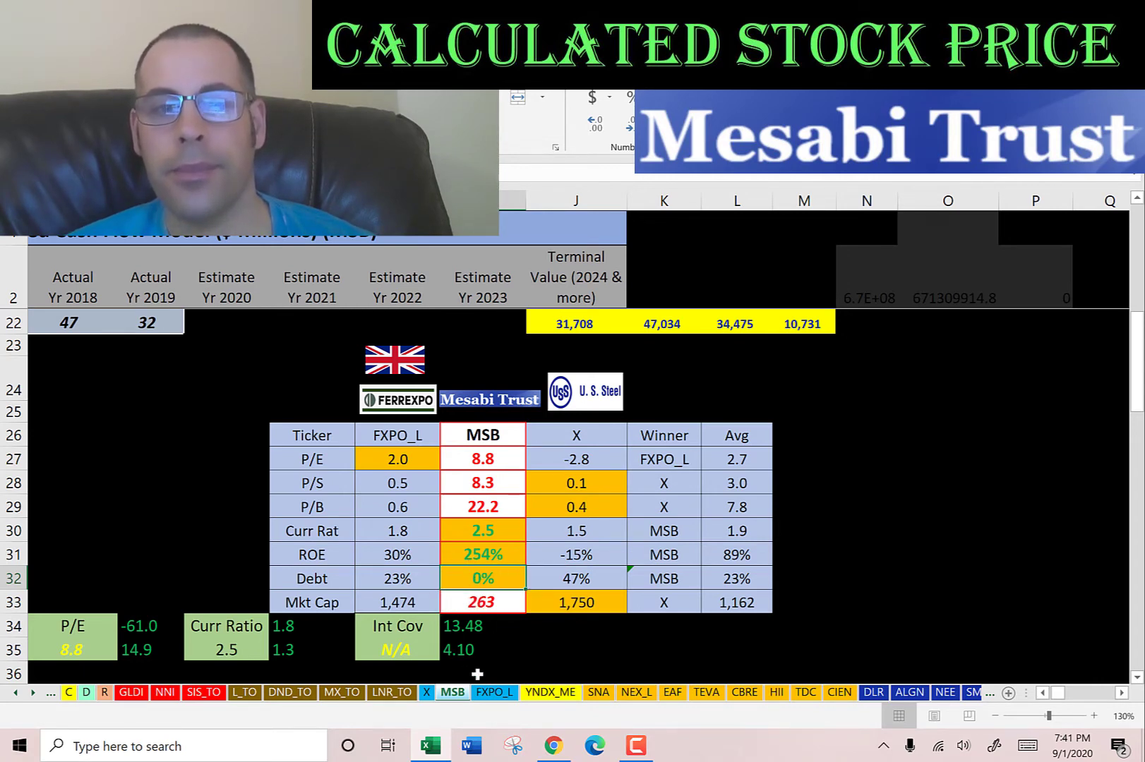
# Open the FXPO_L worksheet with the Ferrexpo valuation model and check its 2016 free cash flow and net income
pyautogui.click(494, 692)
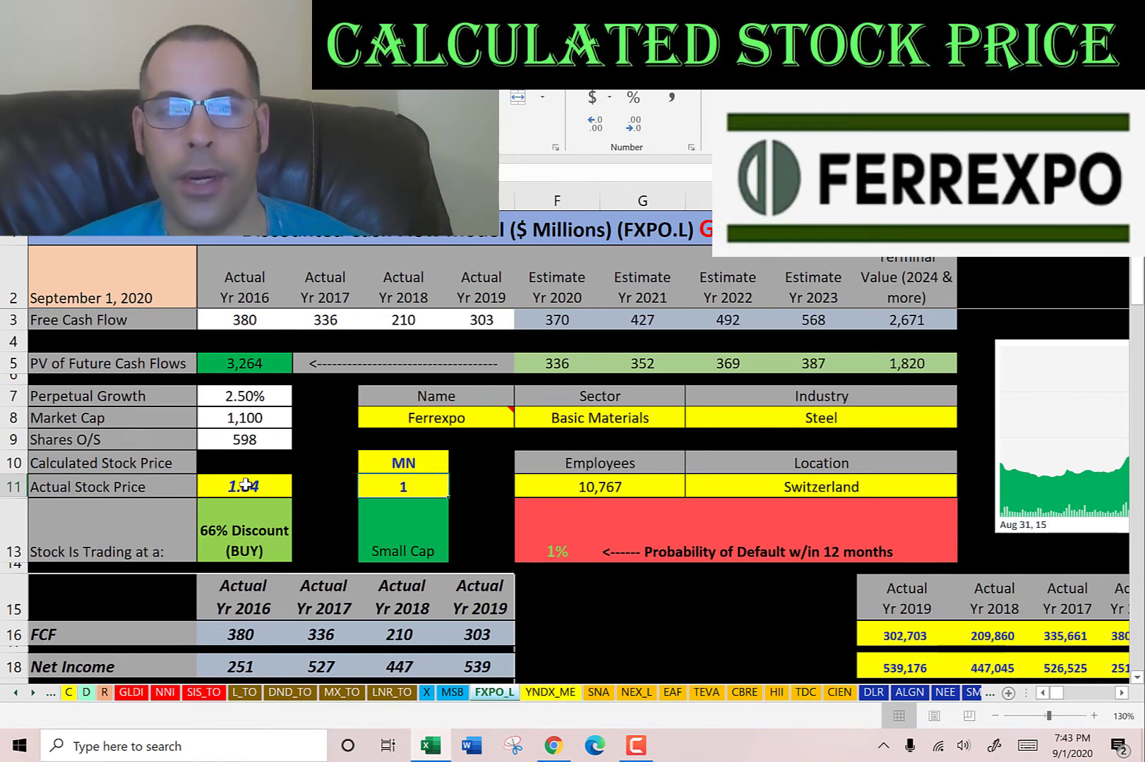
pyautogui.scroll(-3, 408, 363)
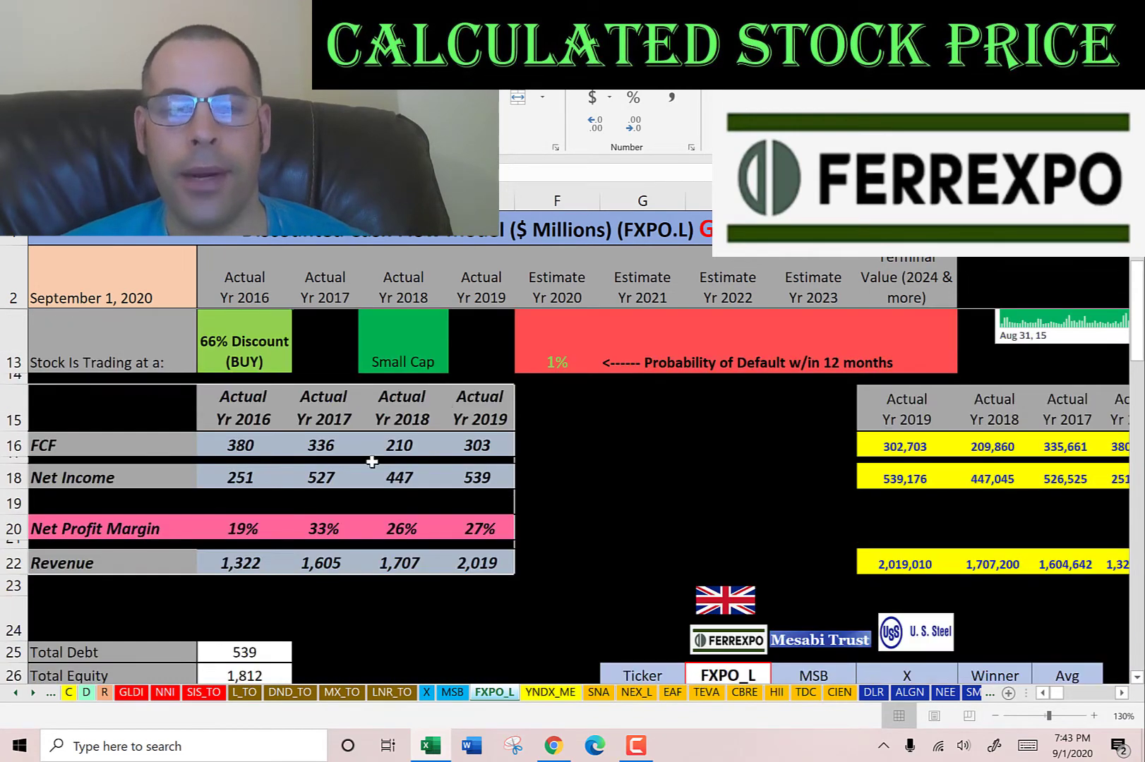
pyautogui.click(263, 448)
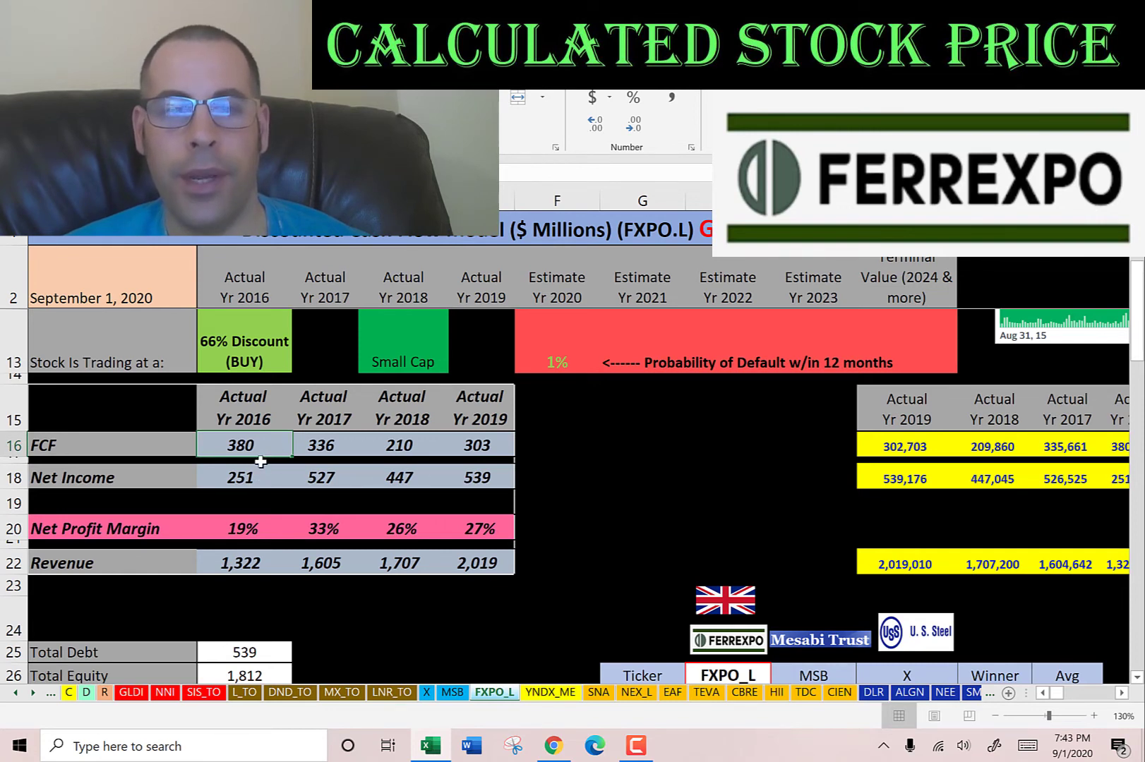
pyautogui.click(236, 487)
# Review Ferrexpo's revenue for each year from 2016 to 2019
pyautogui.click(243, 562)
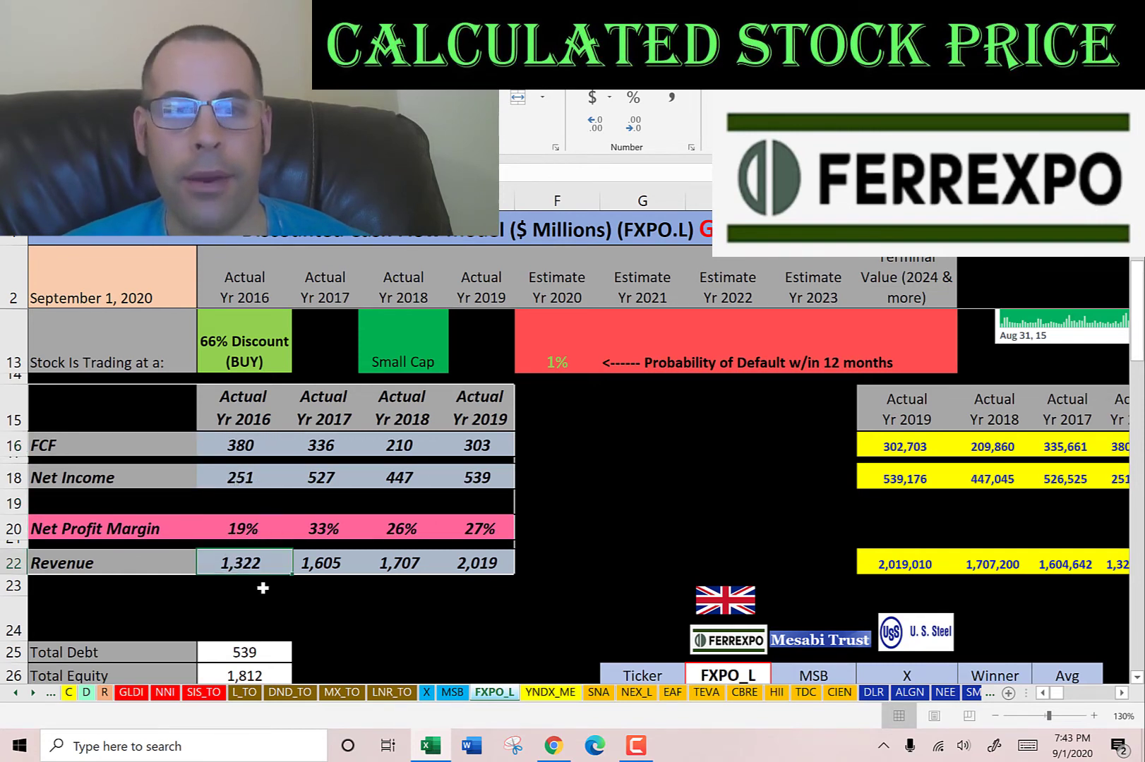
pyautogui.click(315, 571)
pyautogui.click(399, 563)
pyautogui.click(482, 563)
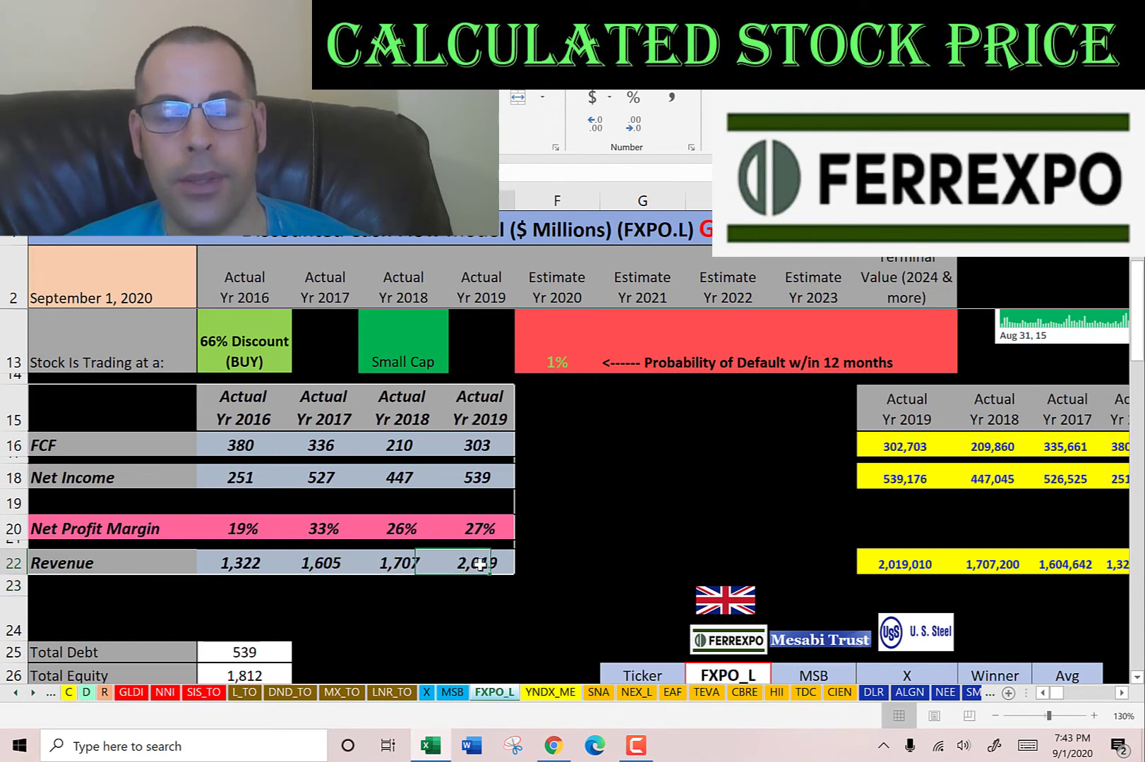
pyautogui.click(401, 563)
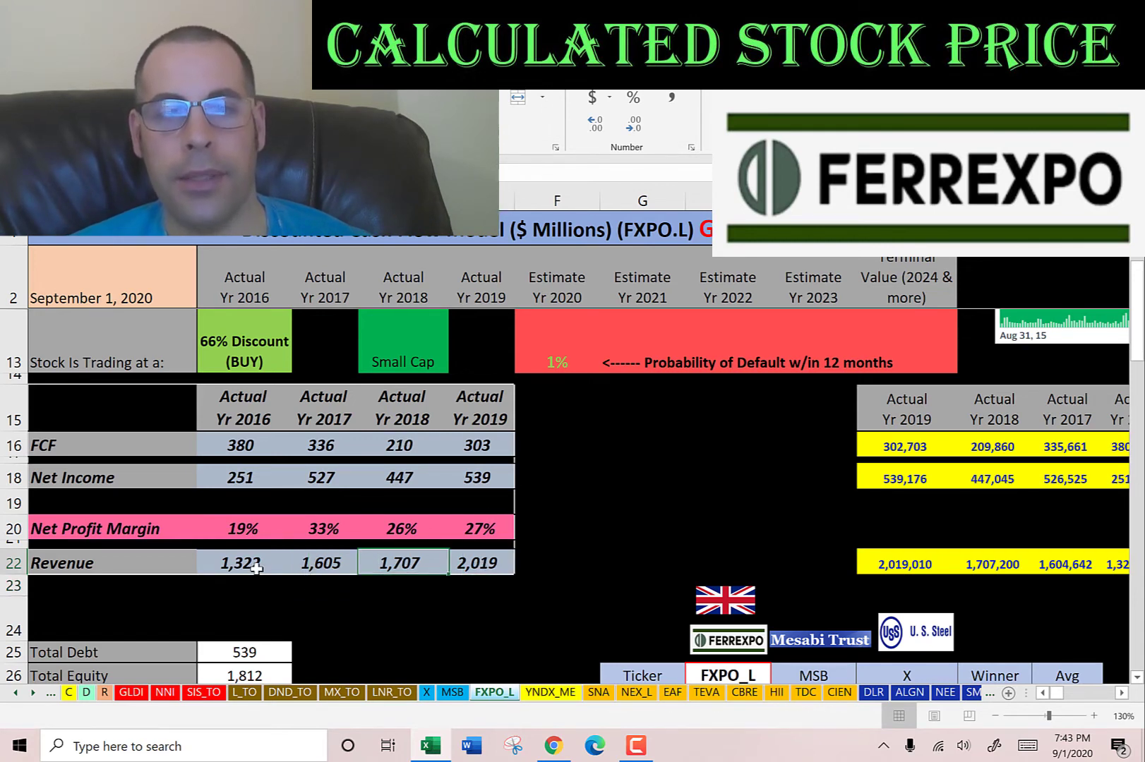
# Check Ferrexpo's total debt, interest rate on debt and effective tax rate
pyautogui.scroll(-3, 330, 555)
pyautogui.click(290, 414)
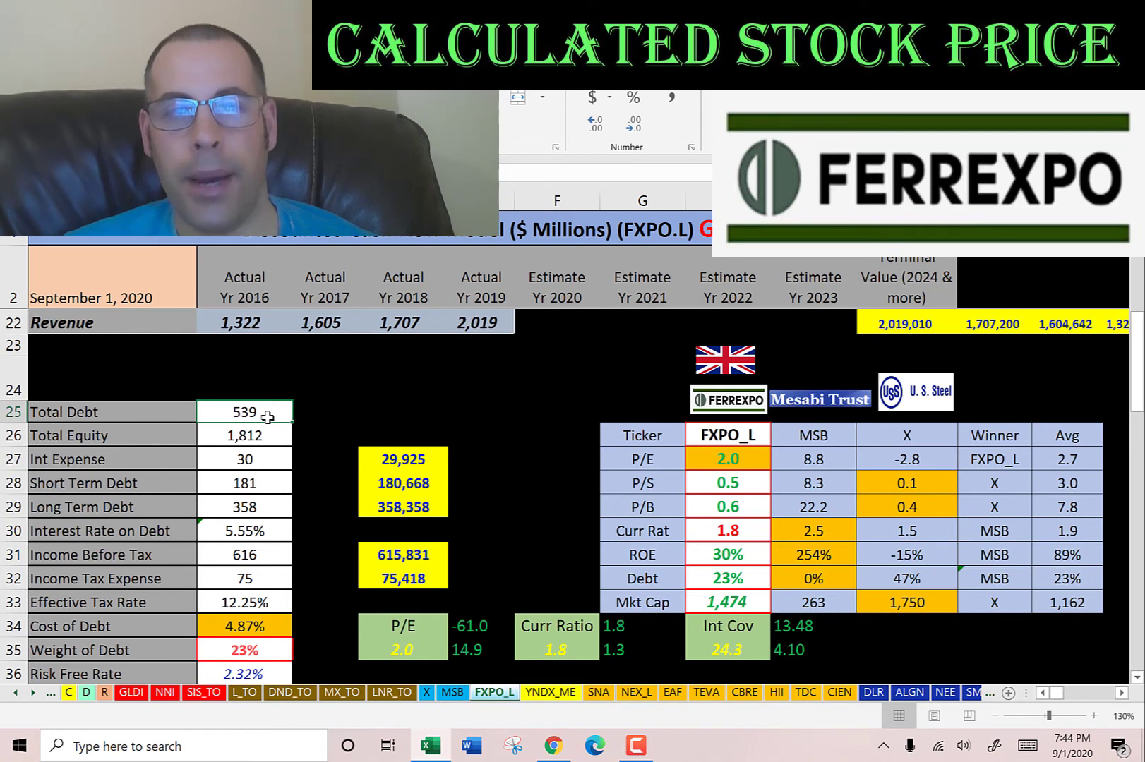
pyautogui.click(254, 531)
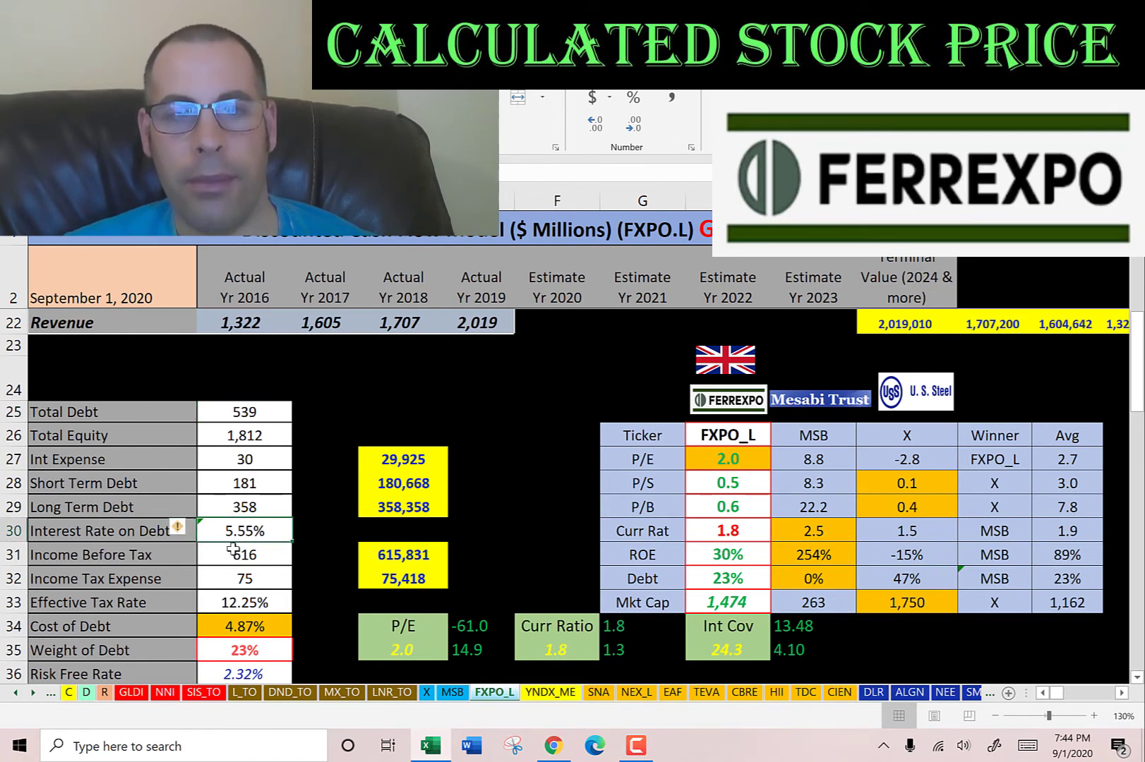
pyautogui.scroll(-1, 256, 506)
pyautogui.click(256, 506)
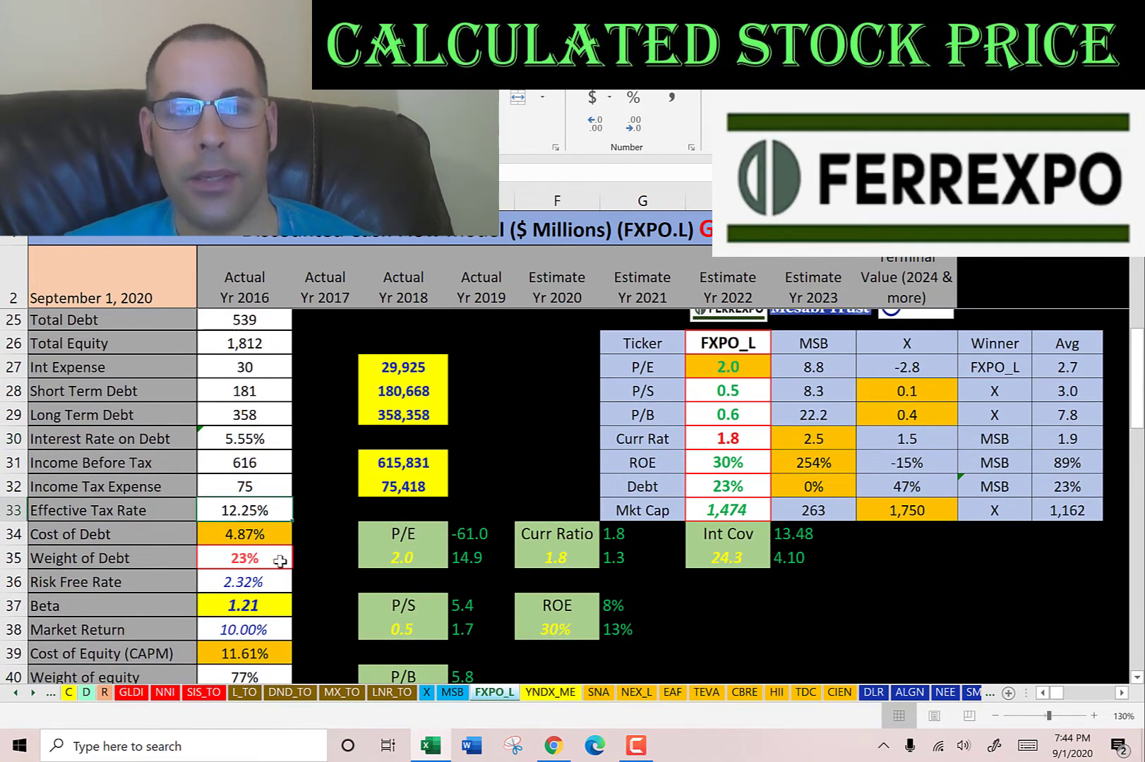
# Check Ferrexpo's cost of debt, interest rate on debt, weight of debt and weight of equity
pyautogui.click(249, 533)
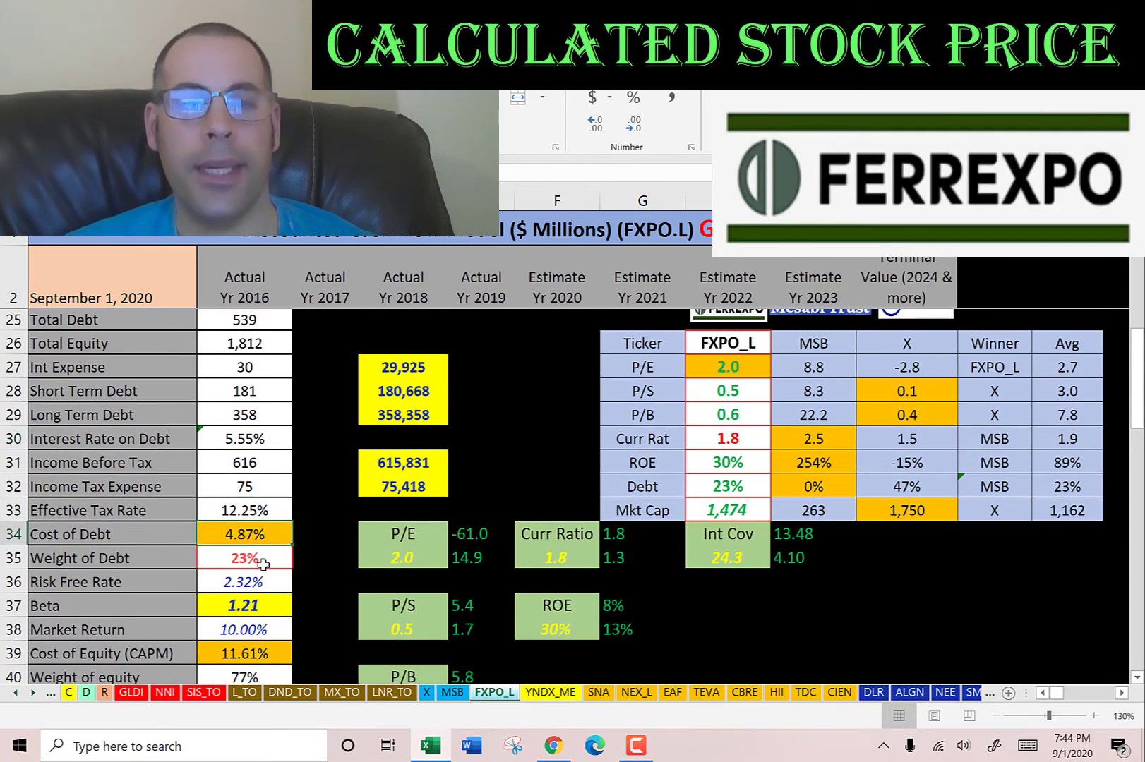
pyautogui.click(248, 439)
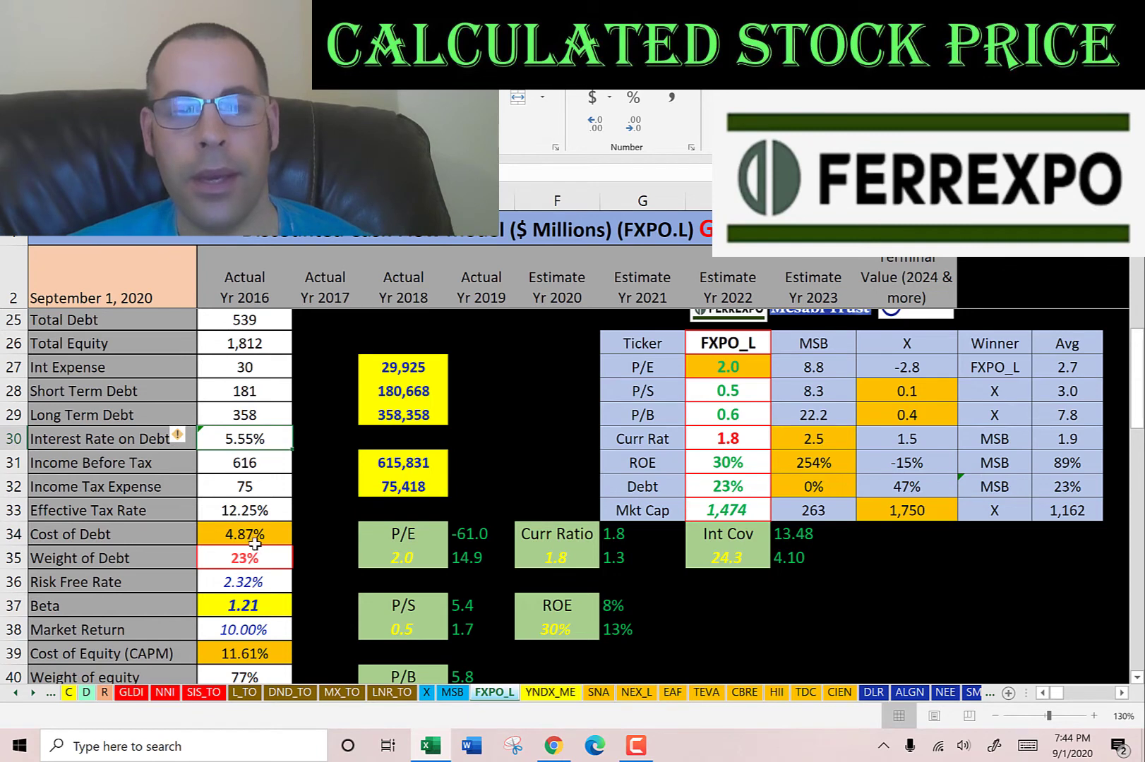
pyautogui.scroll(-2, 228, 511)
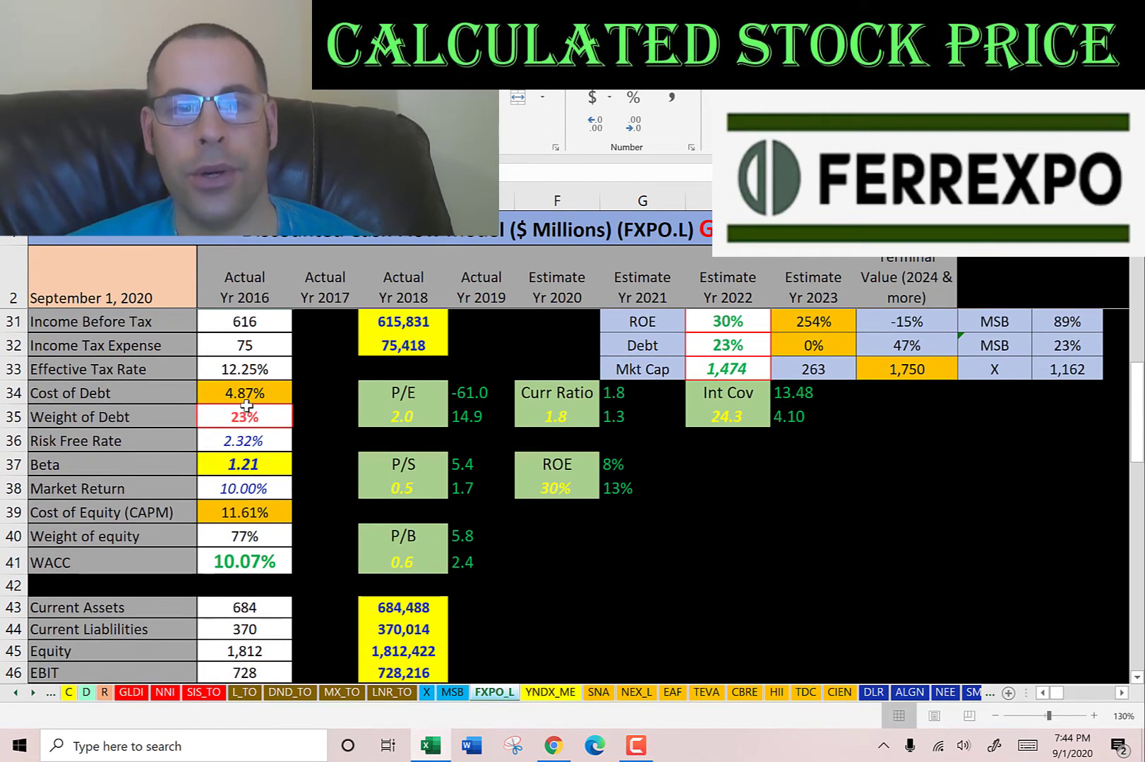
pyautogui.click(242, 417)
pyautogui.click(245, 533)
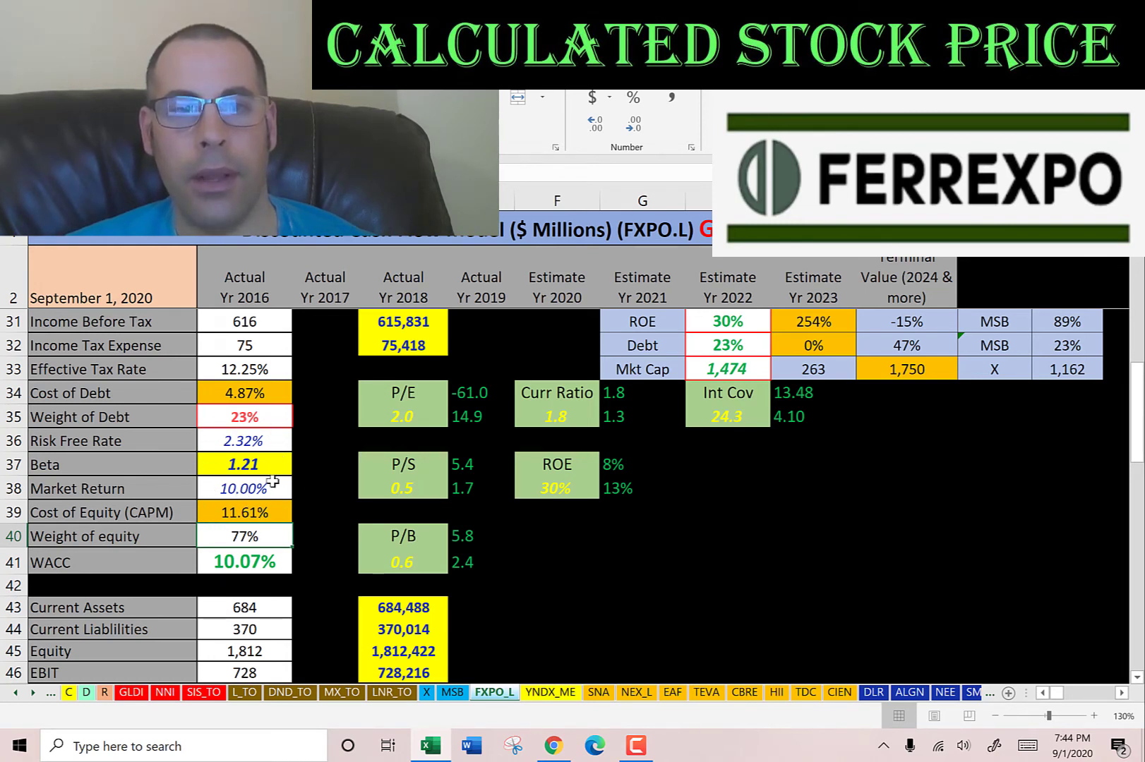
# Check Ferrexpo's beta, cost of equity and cost of debt together with the resulting WACC
pyautogui.press('Up')
pyautogui.click(245, 459)
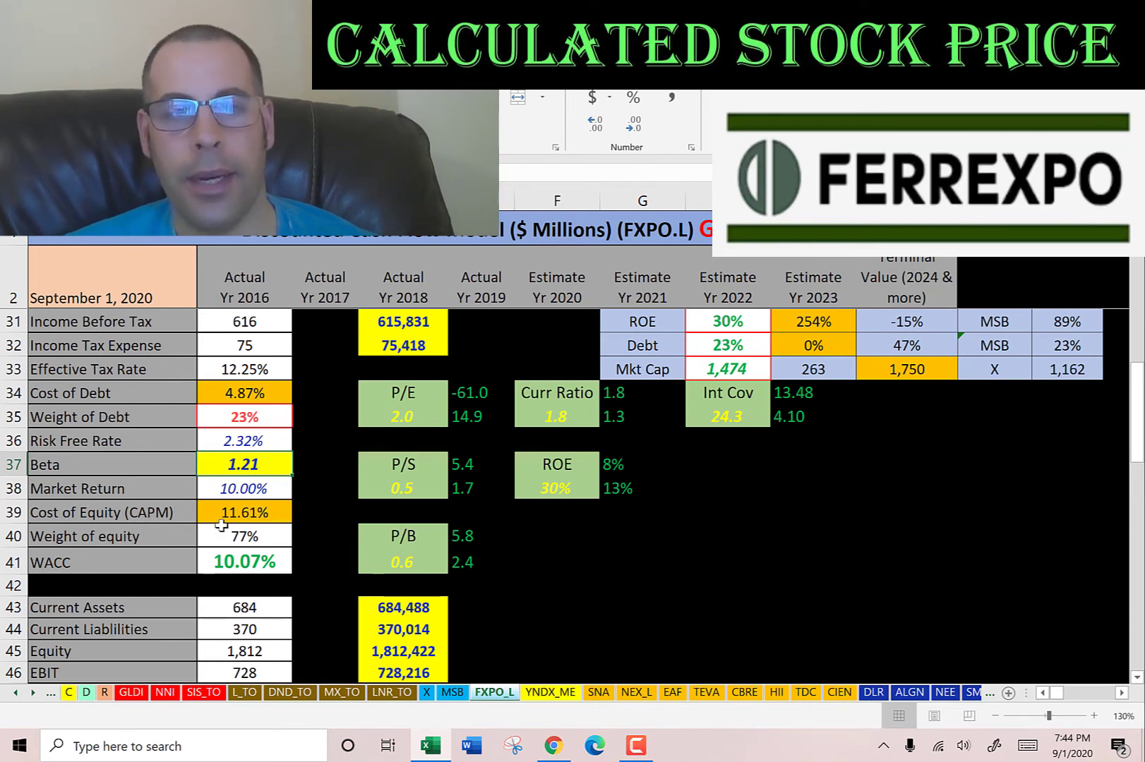
pyautogui.click(242, 563)
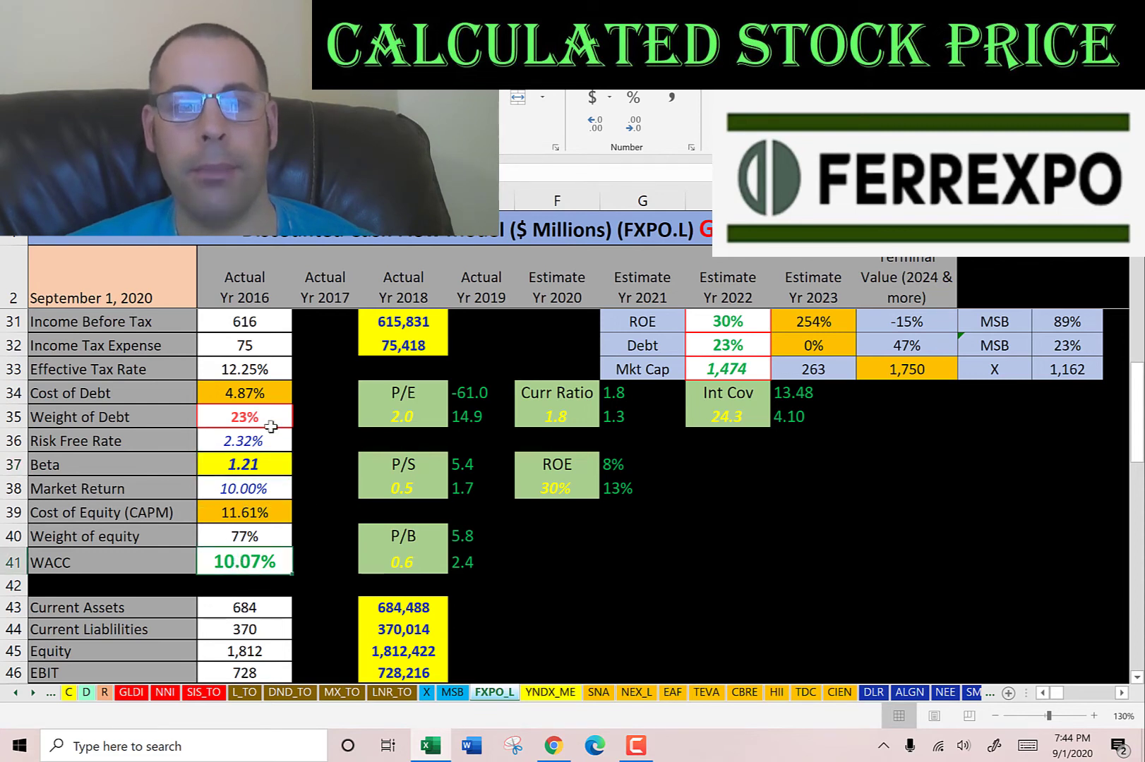
pyautogui.click(234, 398)
pyautogui.click(233, 515)
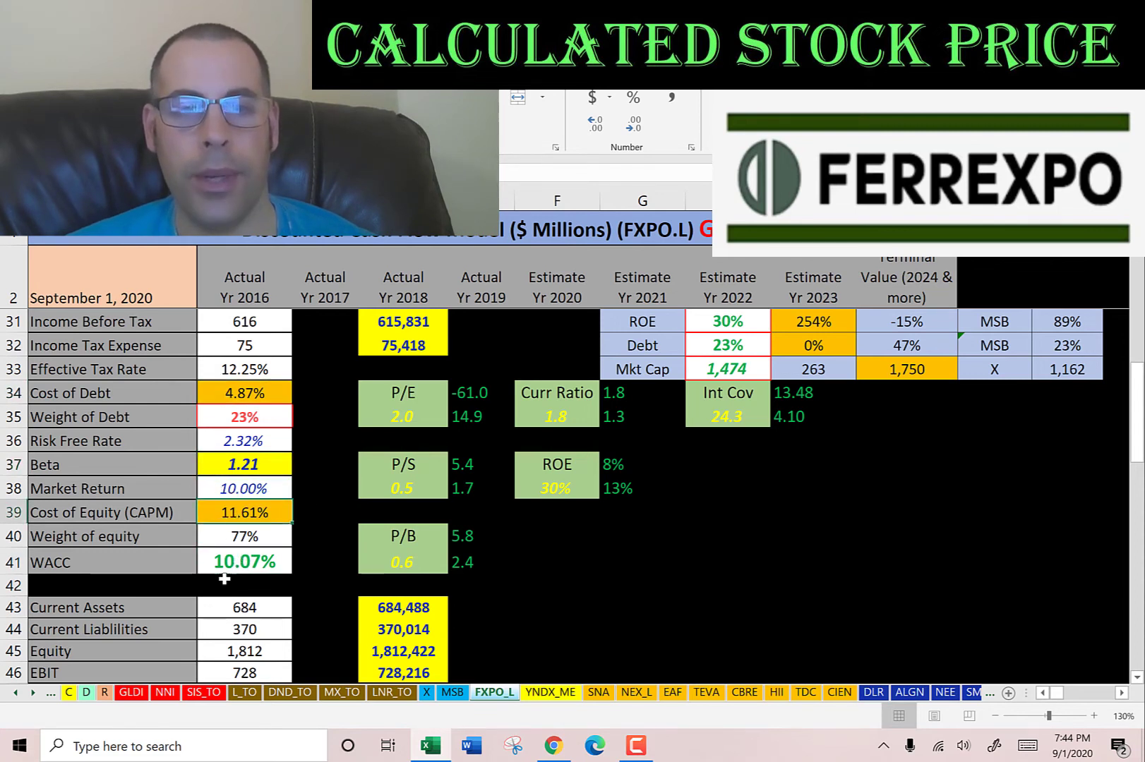
# Review Ferrexpo's estimated free cash flow for each year from 2020 to 2023
pyautogui.scroll(9, 543, 437)
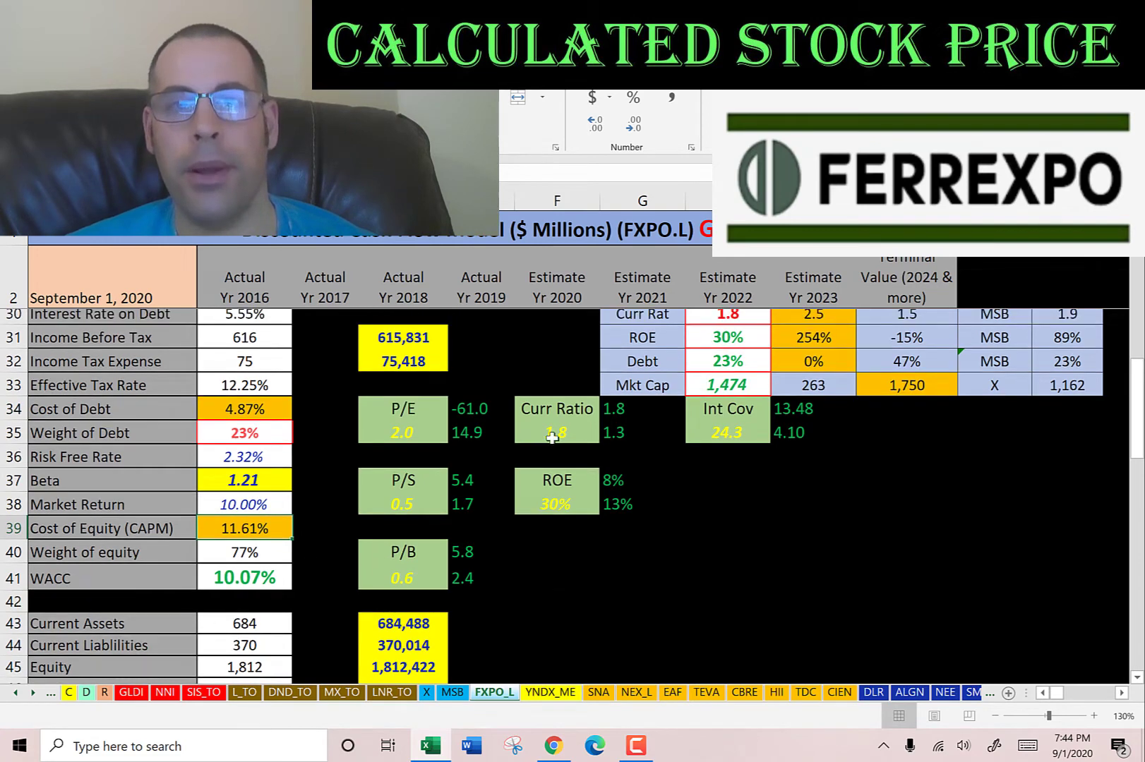
pyautogui.click(564, 318)
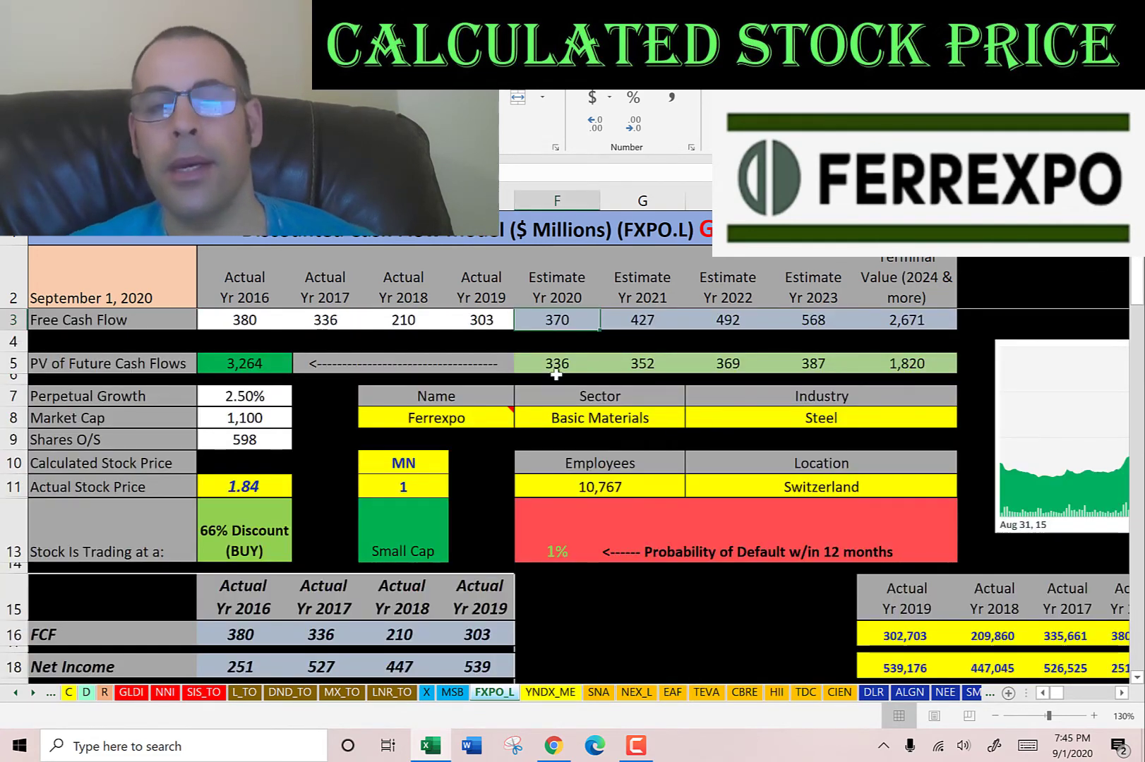
pyautogui.click(643, 319)
pyautogui.click(729, 319)
pyautogui.click(812, 320)
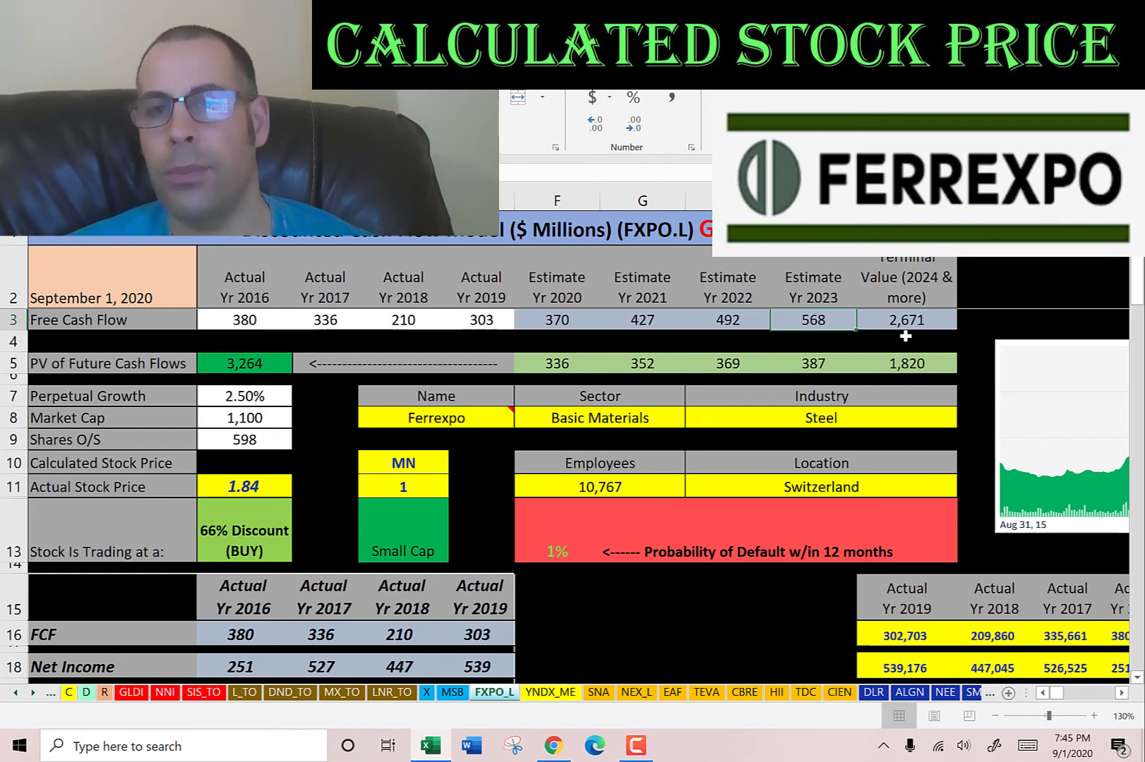
# Review the present values of Ferrexpo's future cash flows, from the terminal value back to 2020, and their total
pyautogui.click(913, 360)
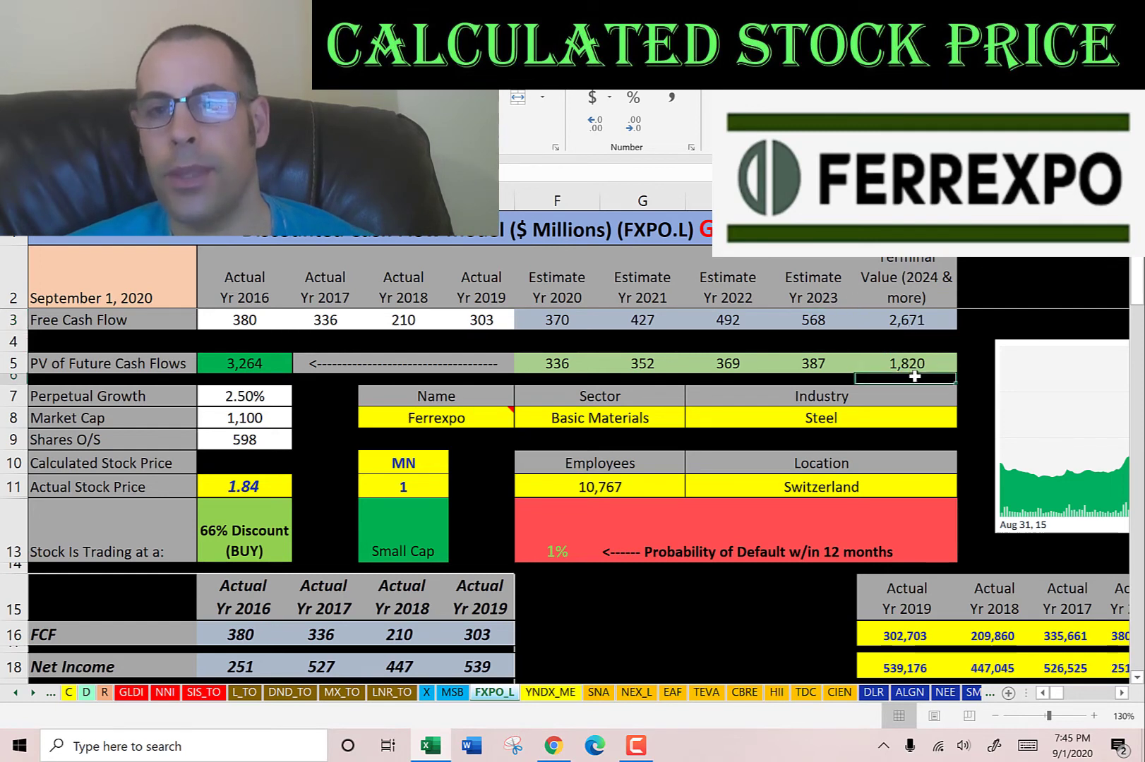
pyautogui.click(822, 360)
pyautogui.click(697, 361)
pyautogui.press('Left')
pyautogui.press('Left')
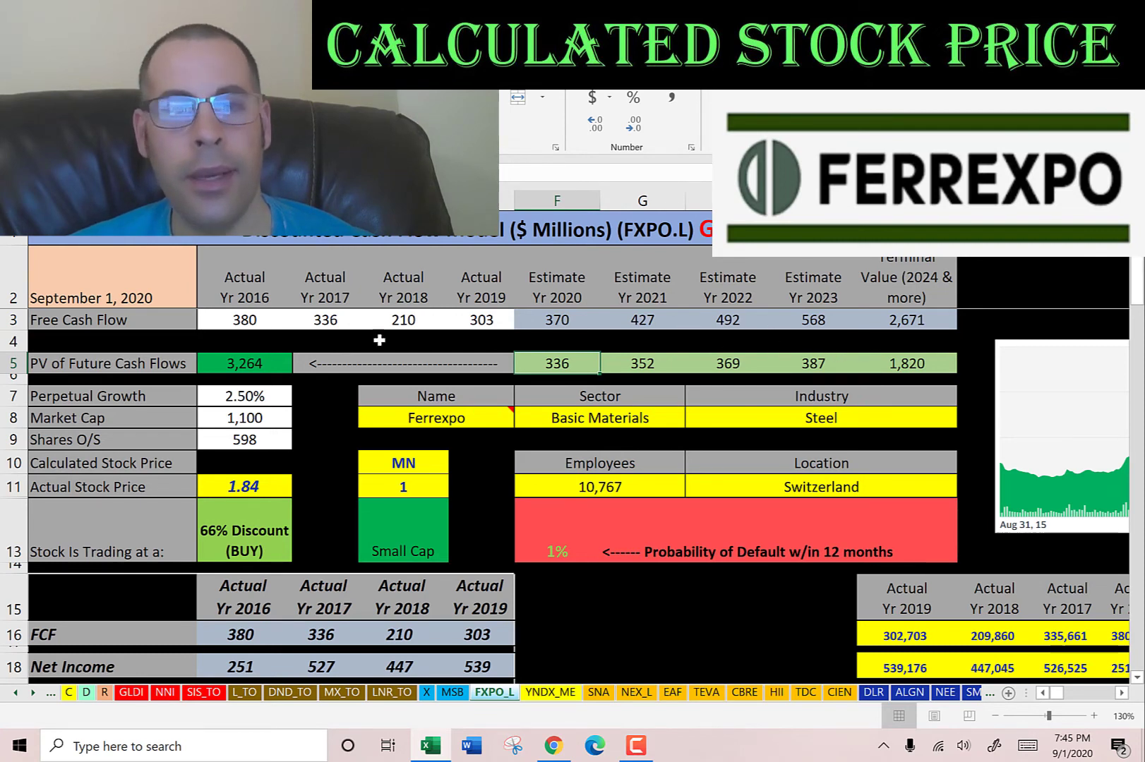
pyautogui.click(249, 366)
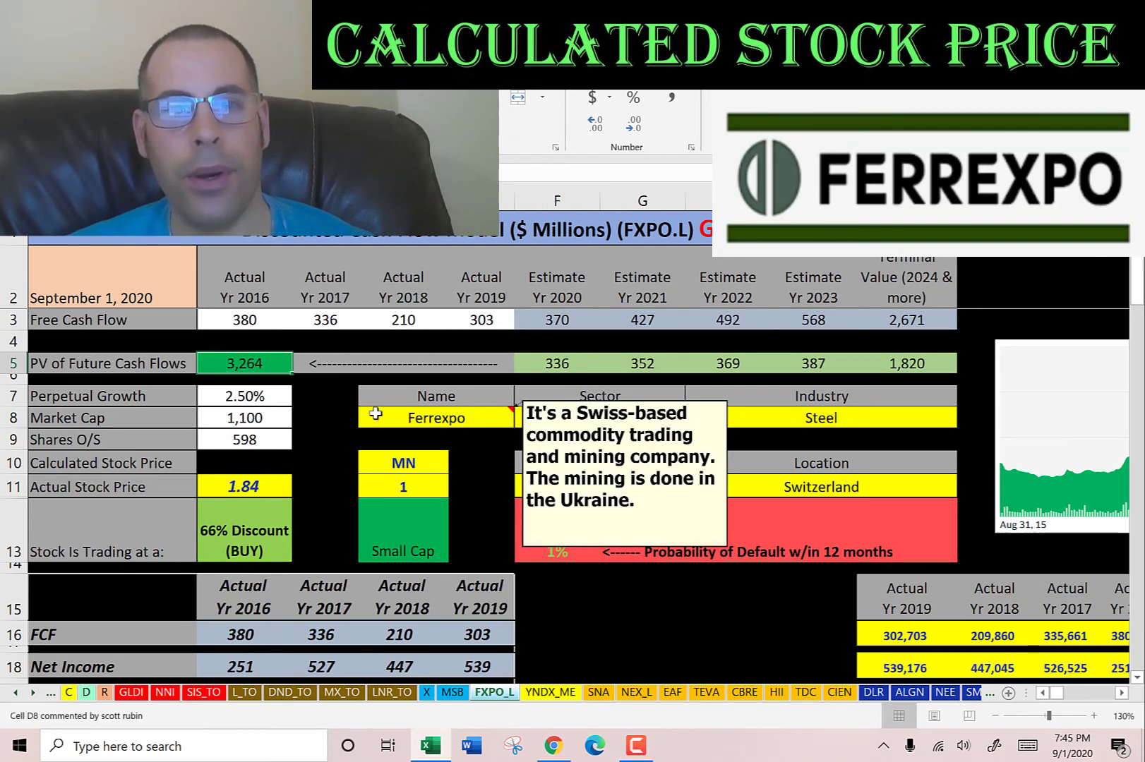
# Check Ferrexpo's shares outstanding and fill in the calculated stock price as 5.46
pyautogui.click(244, 439)
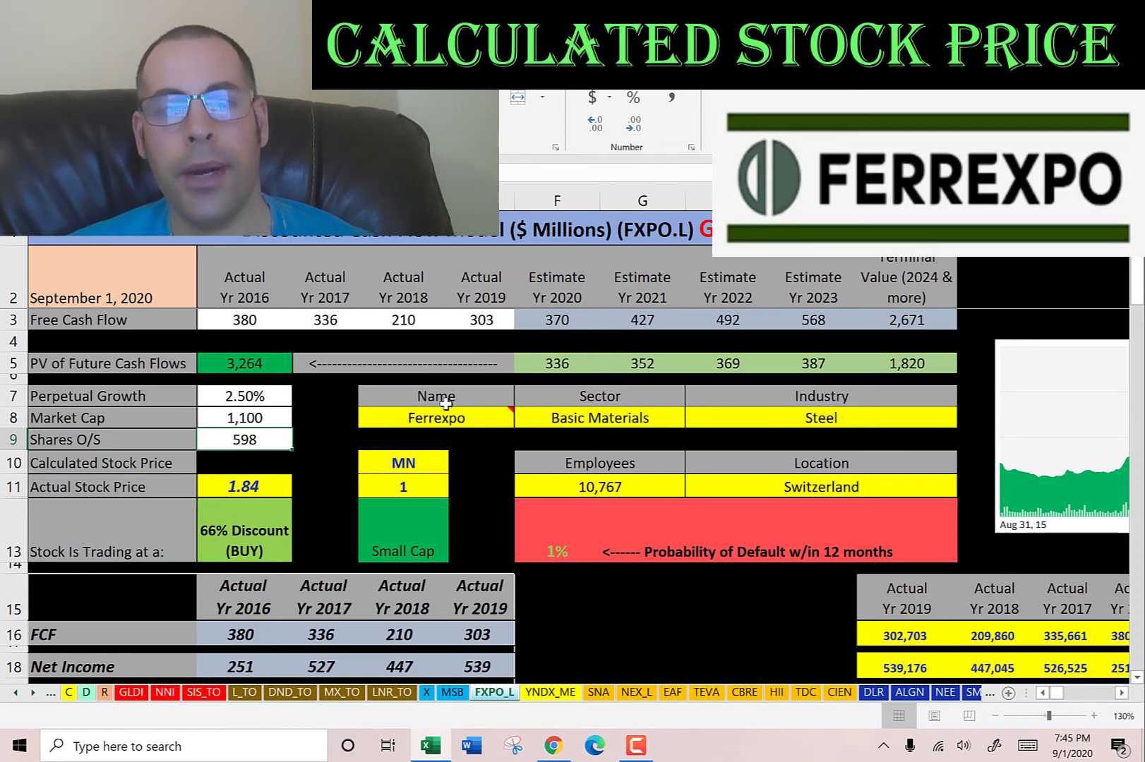
pyautogui.press('Down')
pyautogui.write('5.46')
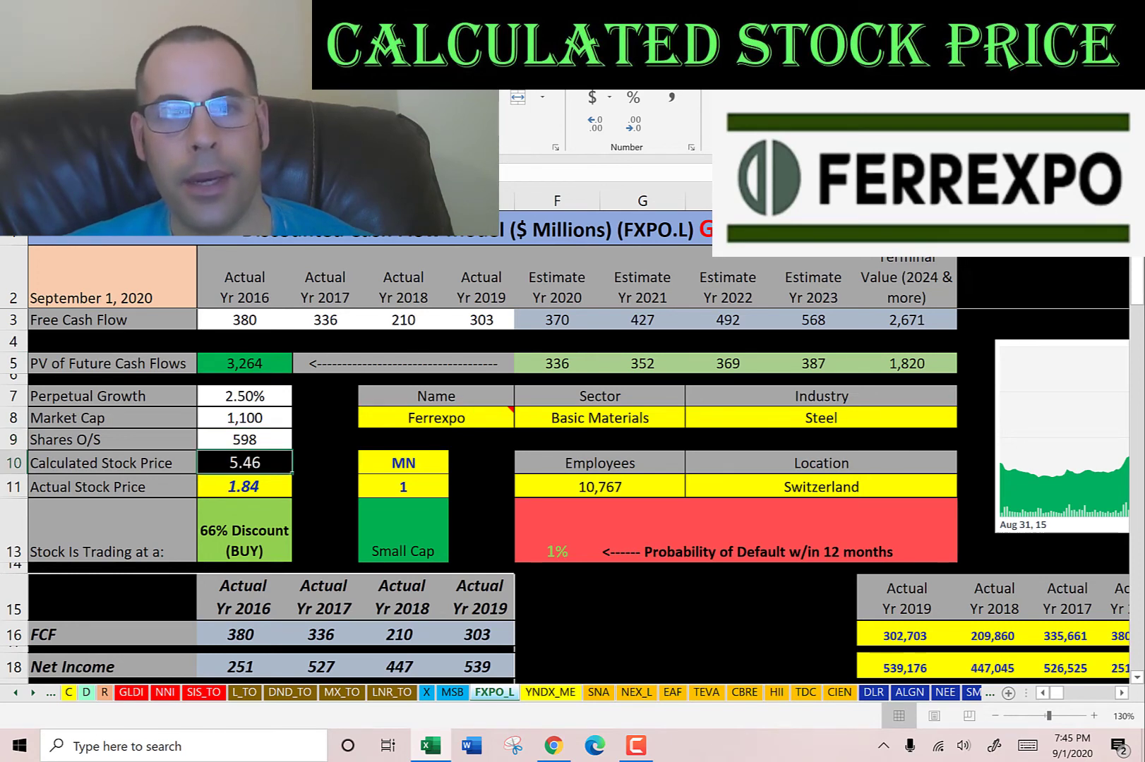
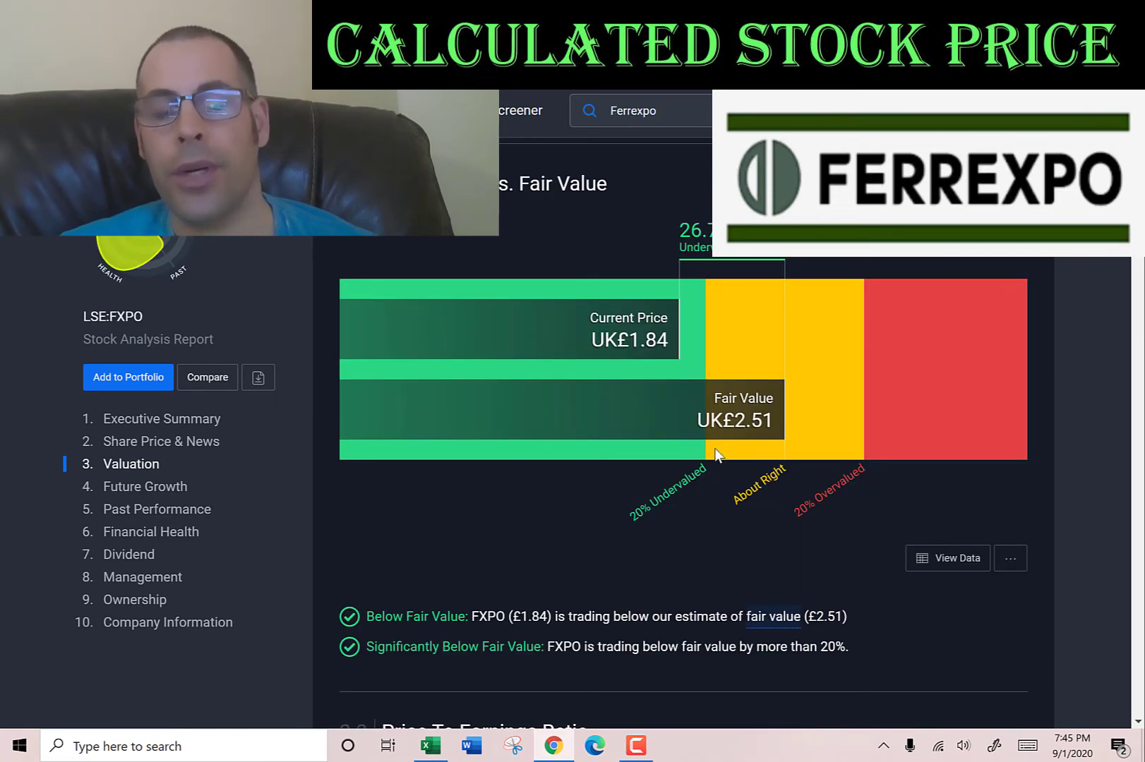
# Return to the Excel workbook and check Ferrexpo's P/E, P/S and P/B against the benchmark figures beside them
pyautogui.hotkey('alt', 'Tab')
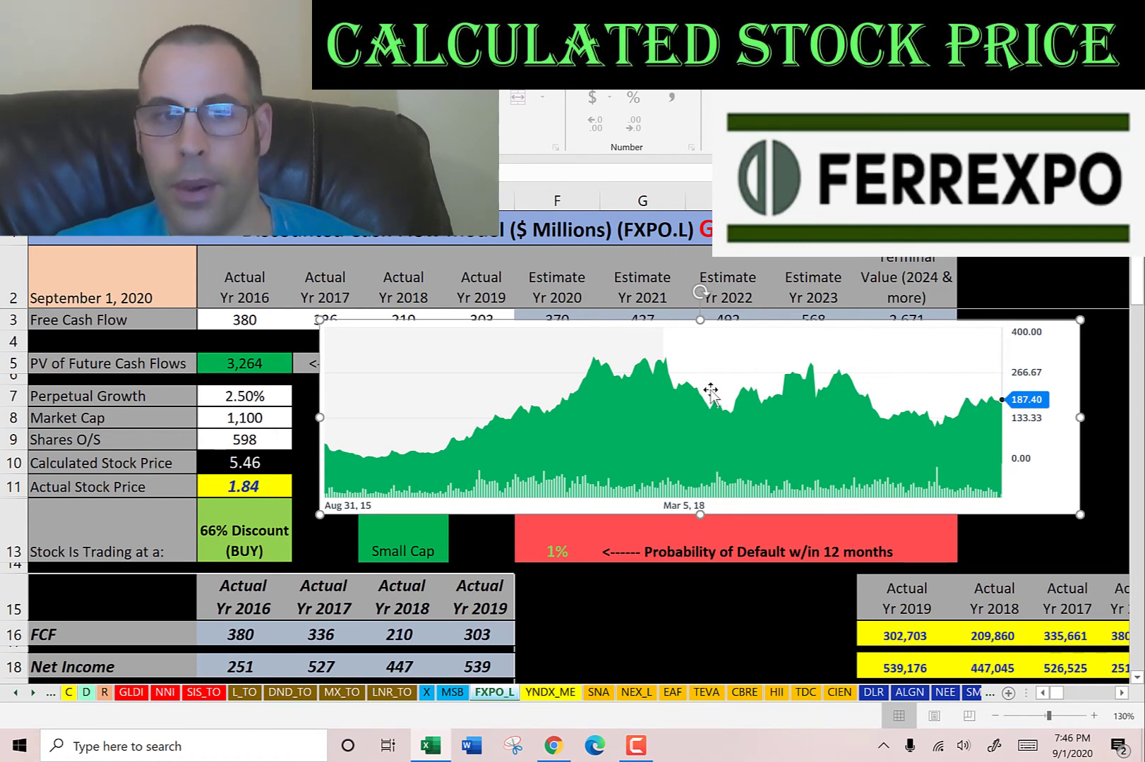
pyautogui.scroll(-3, 711, 392)
pyautogui.scroll(-7, 625, 483)
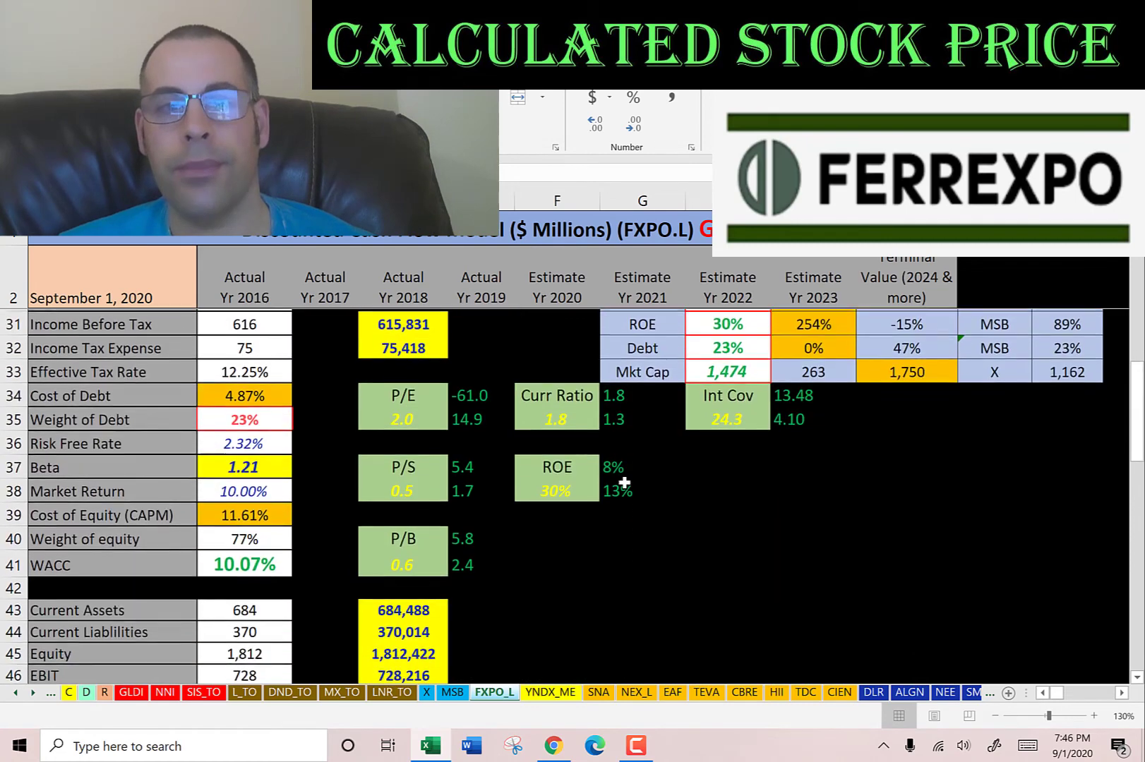
pyautogui.click(399, 418)
pyautogui.press('Down')
pyautogui.press('Down')
pyautogui.press('Down')
pyautogui.press('Down')
pyautogui.press('Down')
pyautogui.press('Down')
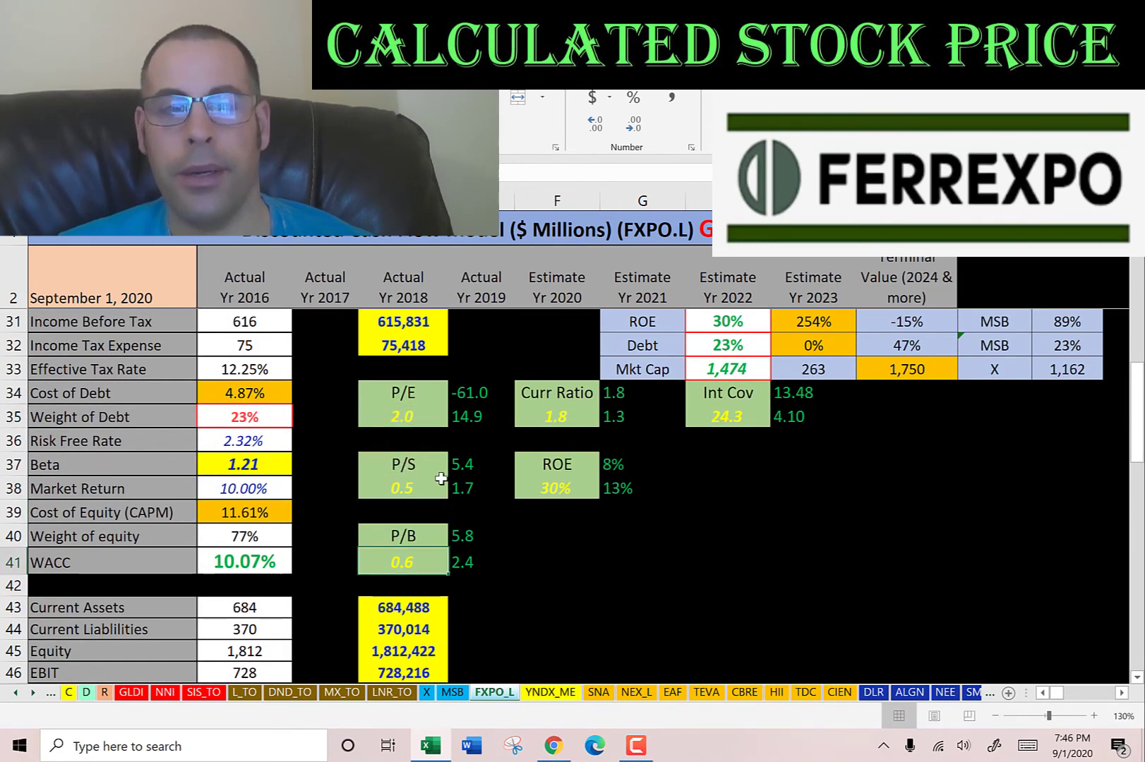
# Examine how Ferrexpo's P/E, P/S and P/B ratios are calculated from the stock price and per-share figures
pyautogui.scroll(-5, 467, 469)
pyautogui.click(480, 424)
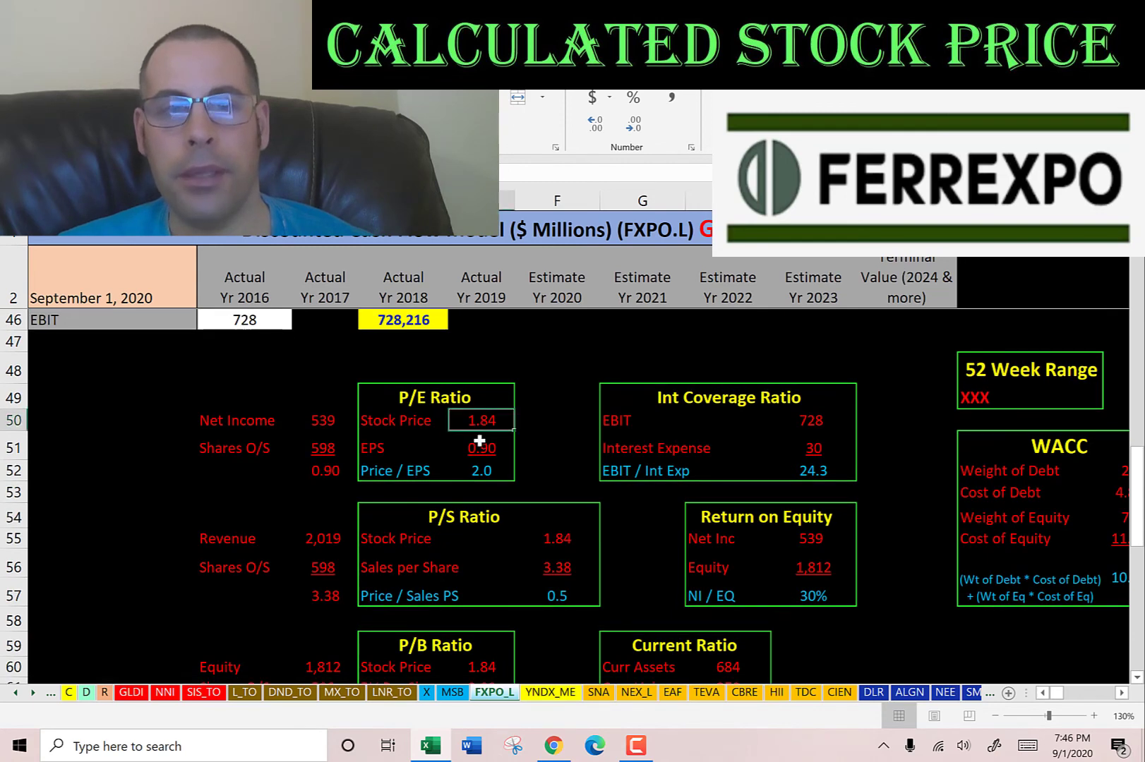
pyautogui.click(478, 443)
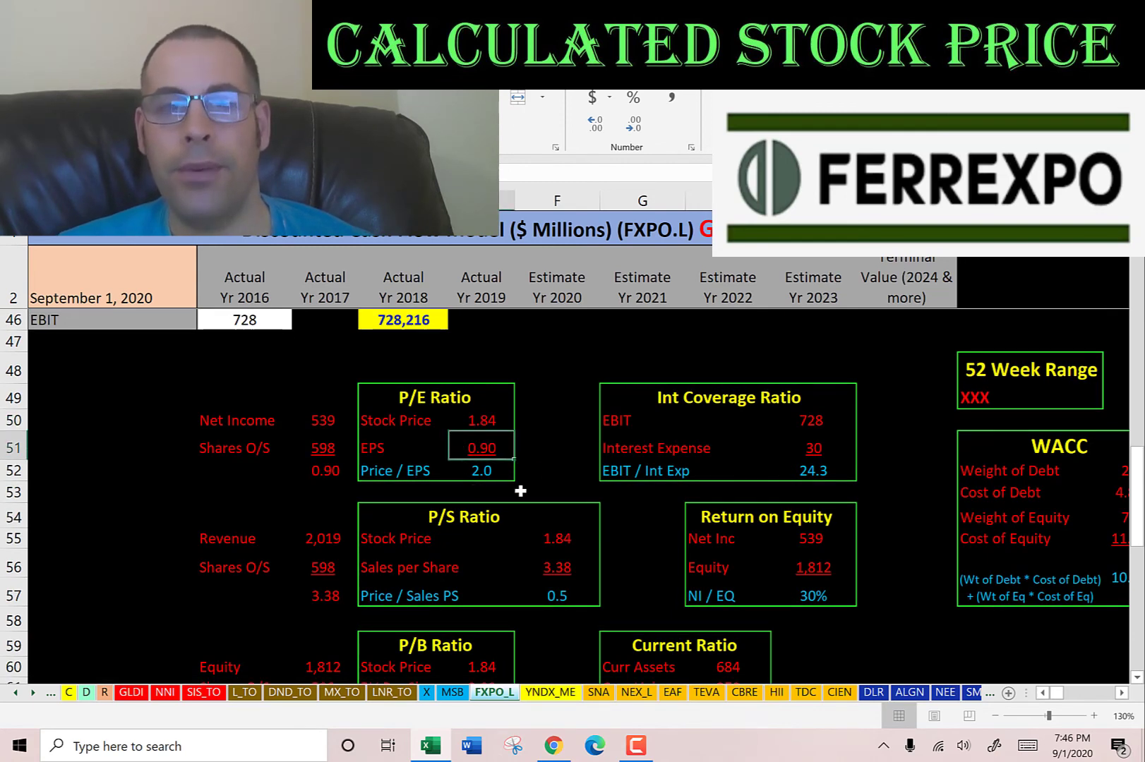
pyautogui.scroll(-2, 575, 443)
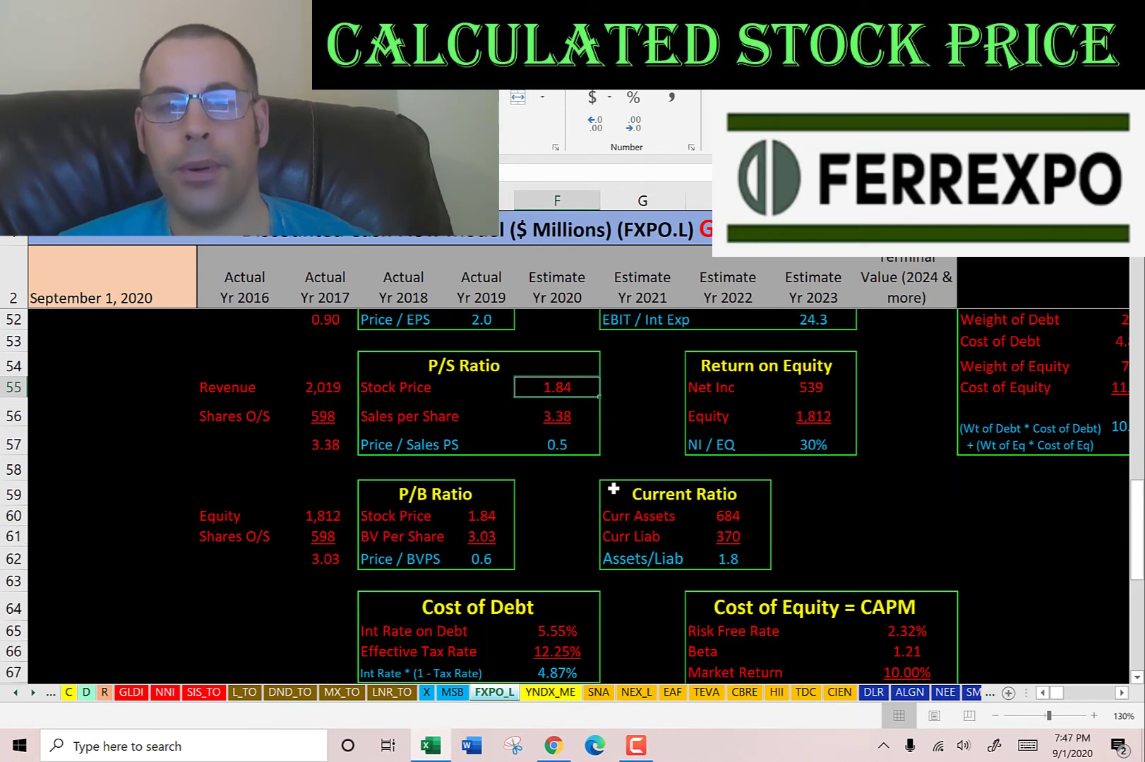
pyautogui.click(557, 390)
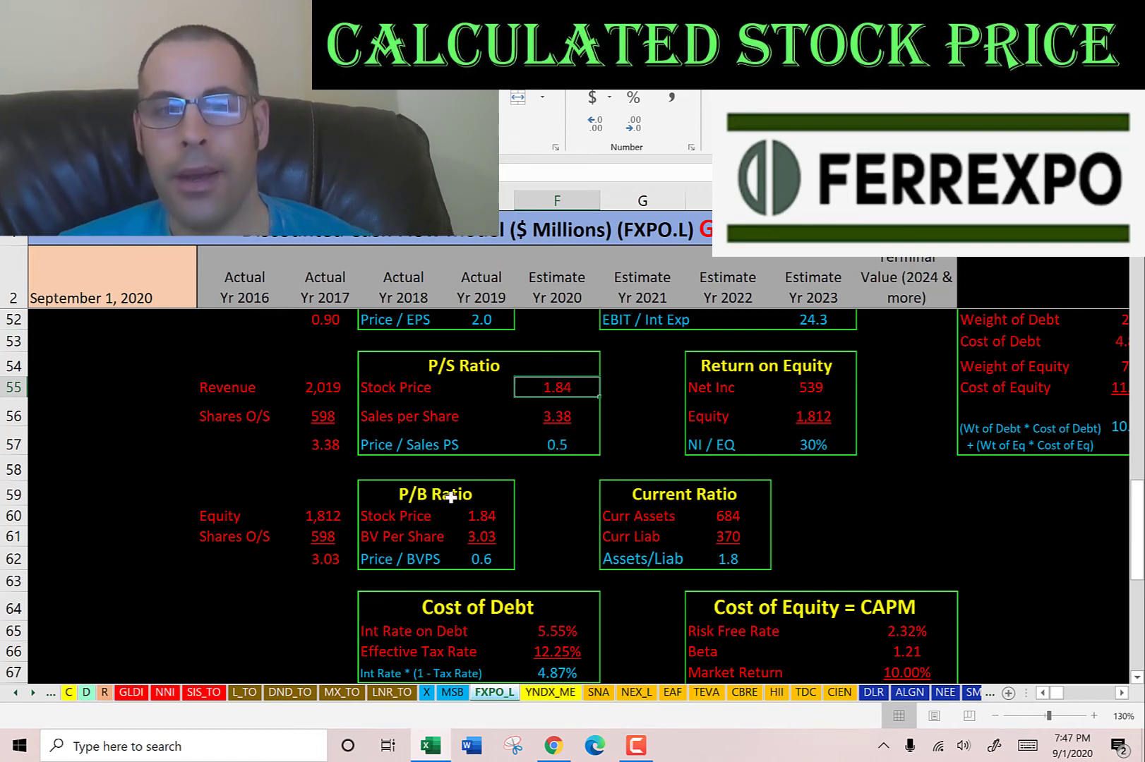
pyautogui.click(477, 514)
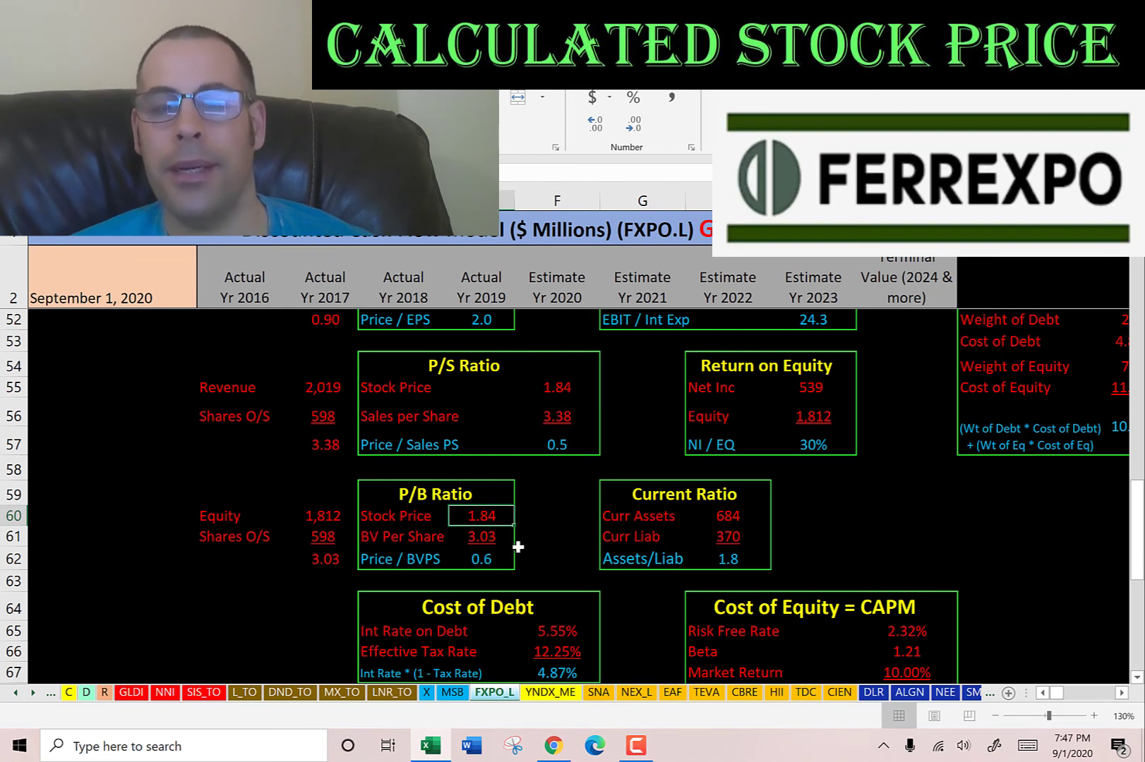
# Check Ferrexpo's current ratio, ROE and interest coverage in the ratio summary boxes
pyautogui.scroll(7, 608, 481)
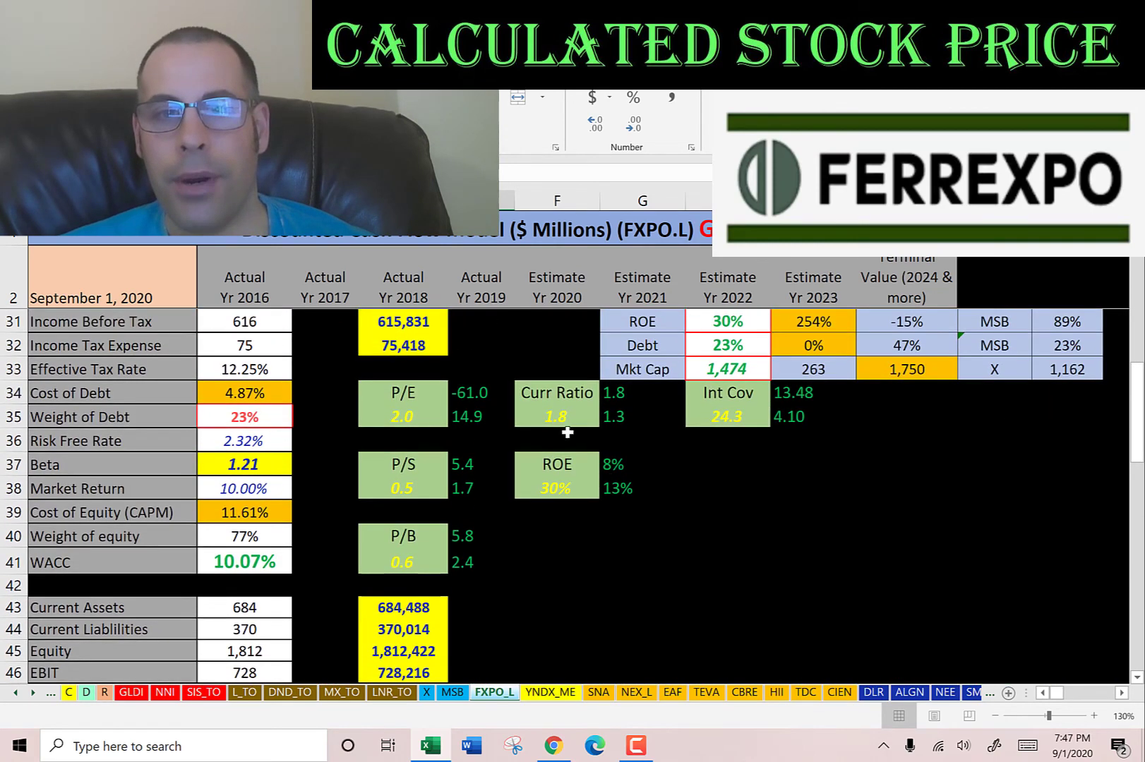
pyautogui.click(557, 415)
pyautogui.press('Down')
pyautogui.press('Down')
pyautogui.press('Down')
pyautogui.press('Down')
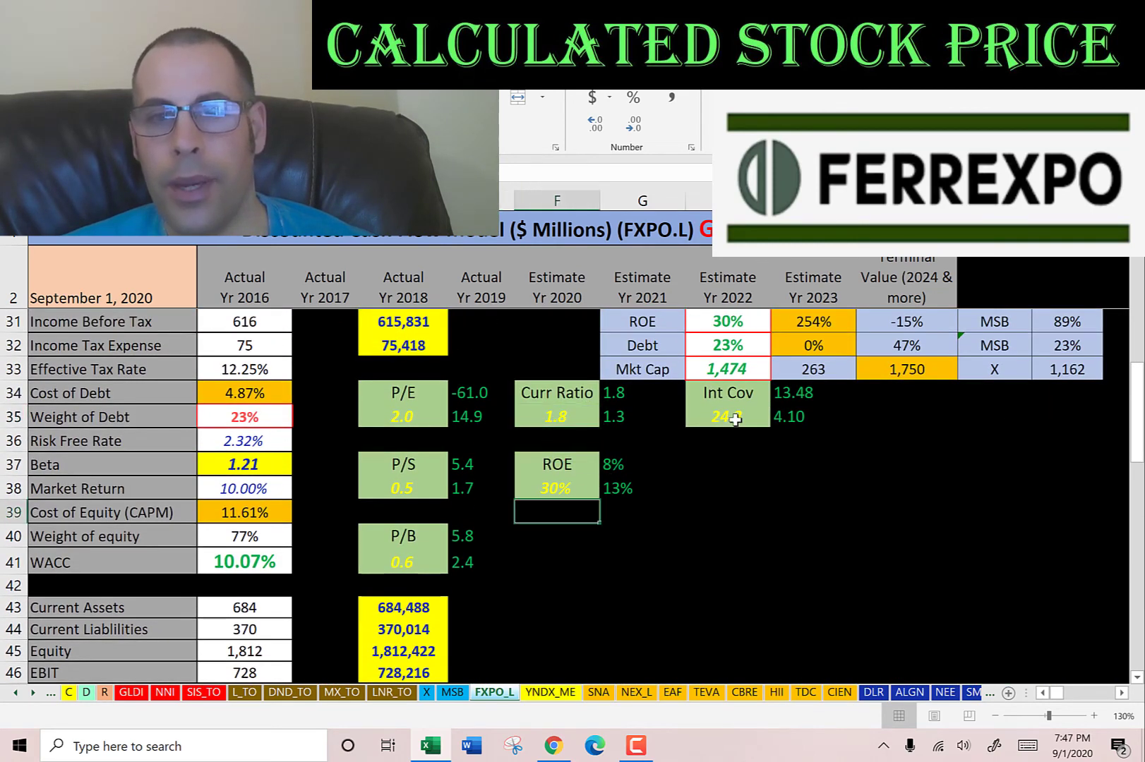
pyautogui.click(735, 420)
# Examine the inputs behind Ferrexpo's current ratio, return on equity and interest coverage calculations
pyautogui.scroll(-8, 763, 486)
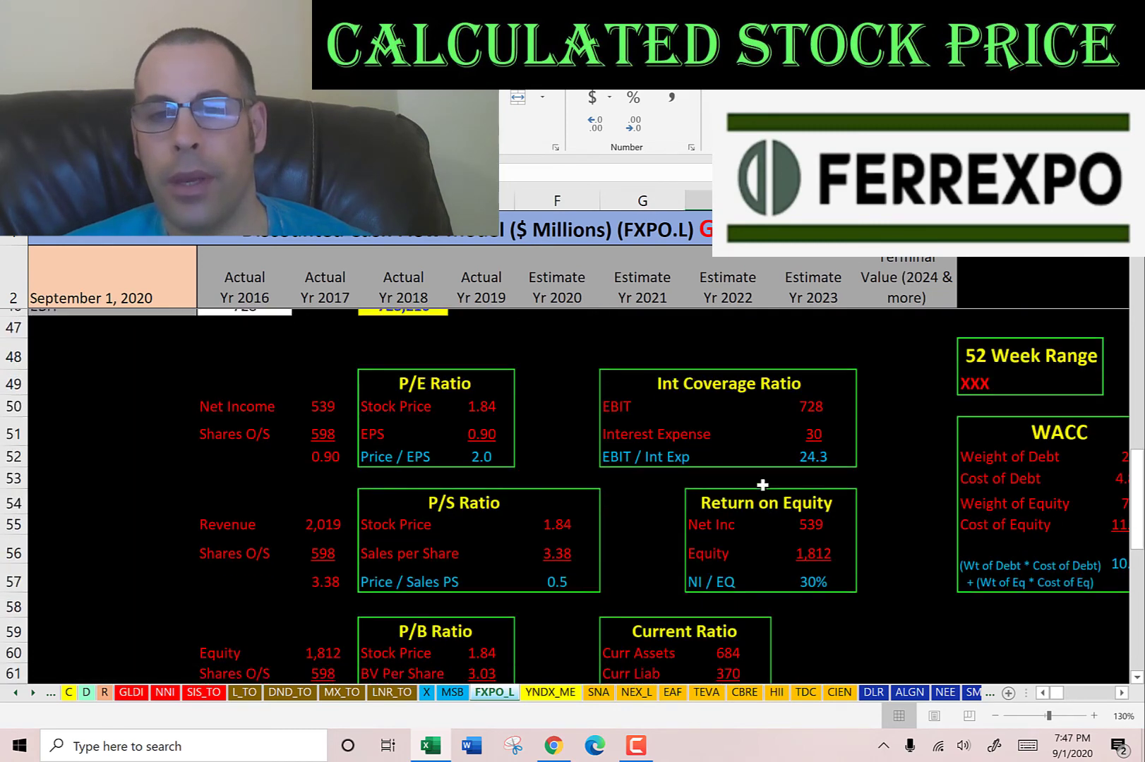
pyautogui.click(734, 452)
pyautogui.click(734, 467)
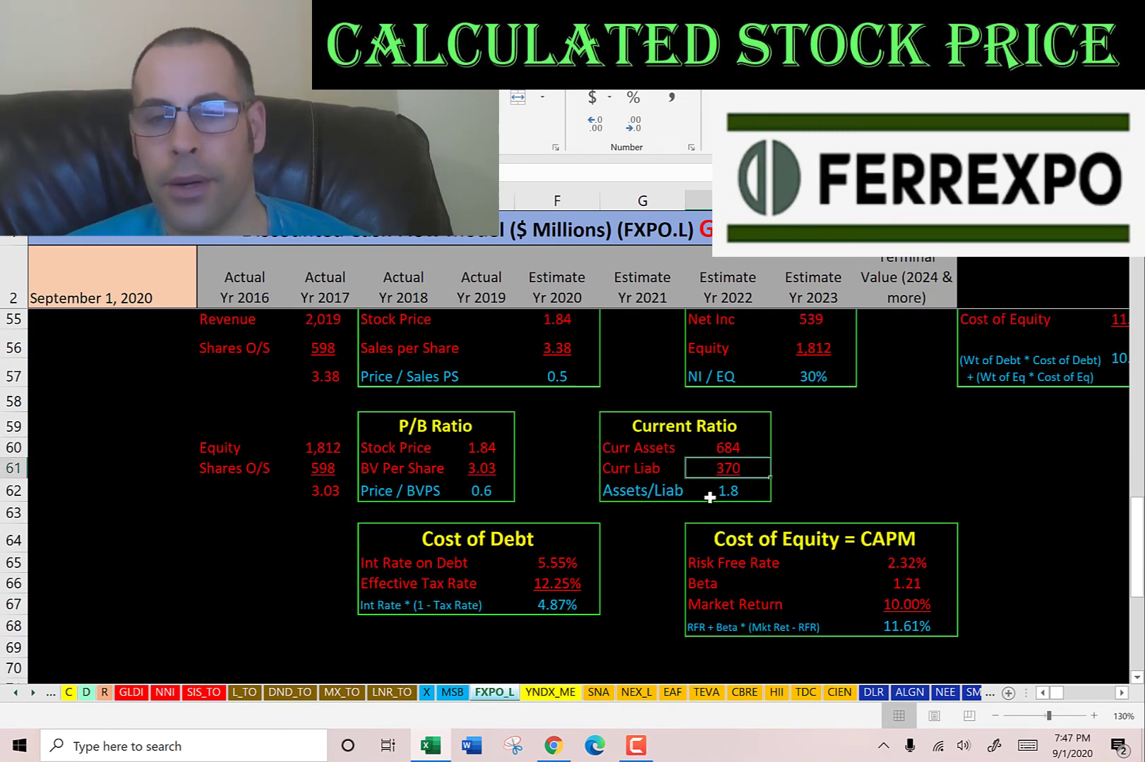
pyautogui.scroll(2, 795, 415)
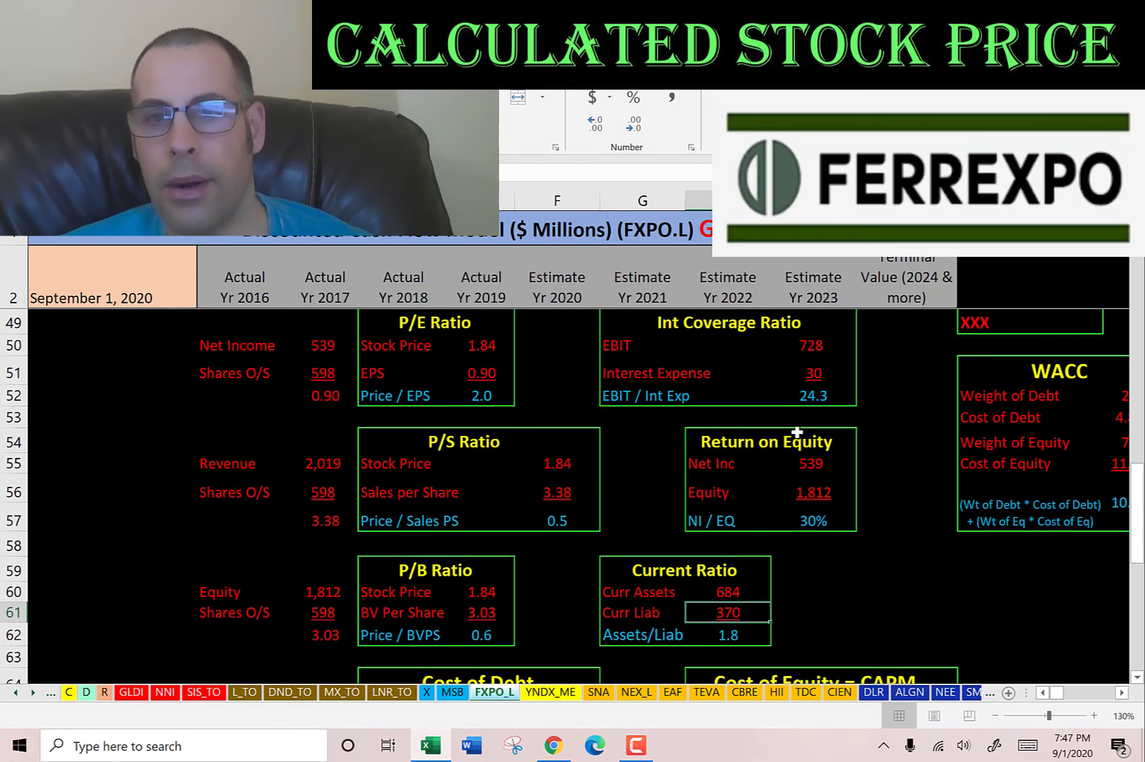
pyautogui.click(805, 465)
pyautogui.click(809, 493)
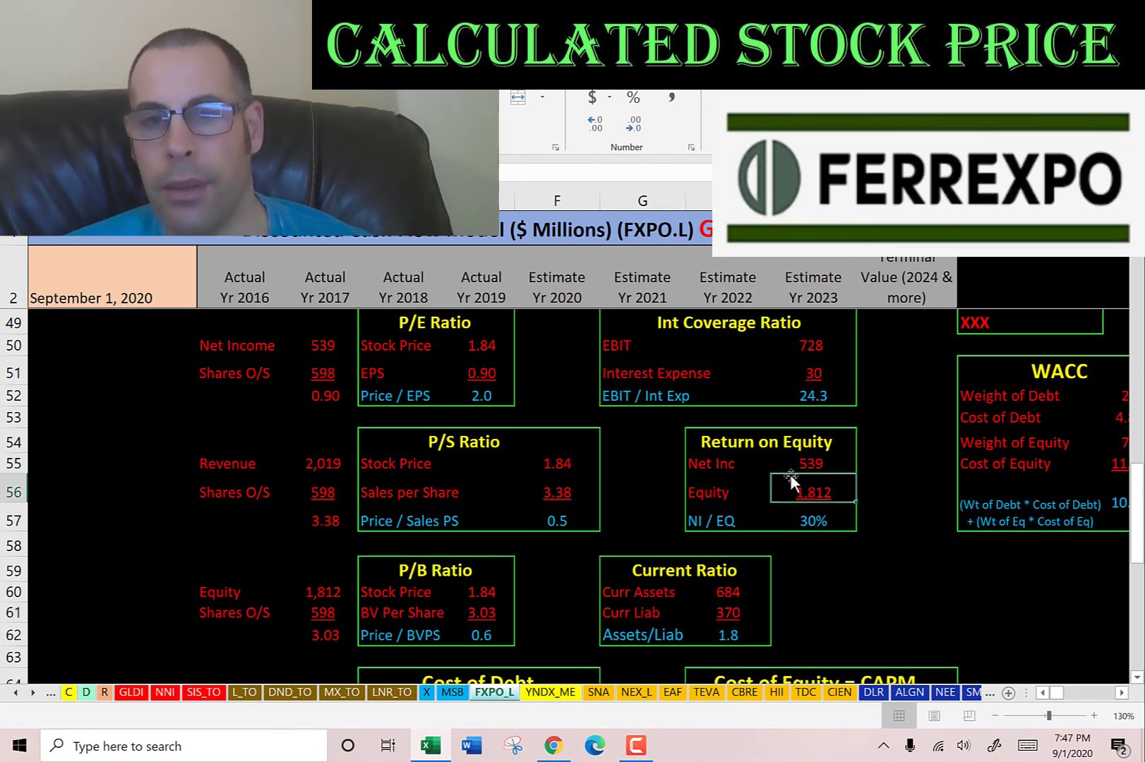
pyautogui.scroll(2, 798, 477)
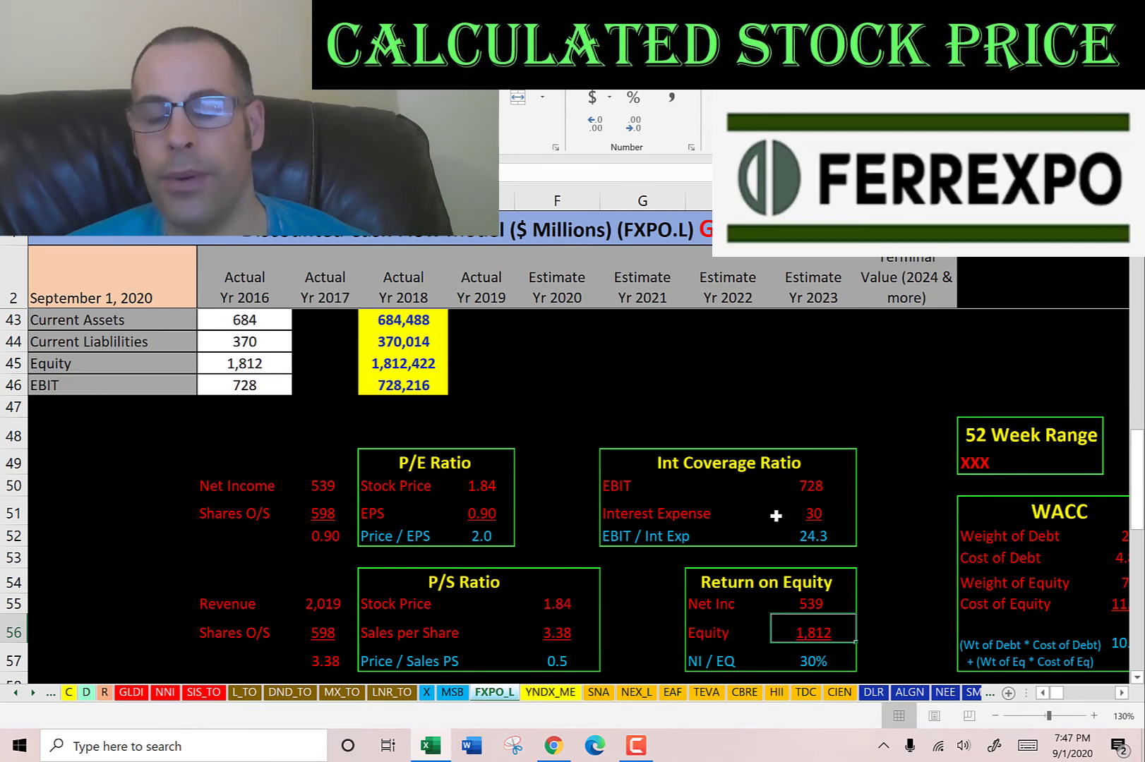
# Compare Ferrexpo with MSB and X in the peer table, checking its P/E, P/S, P/B and current ratio
pyautogui.scroll(6, 762, 479)
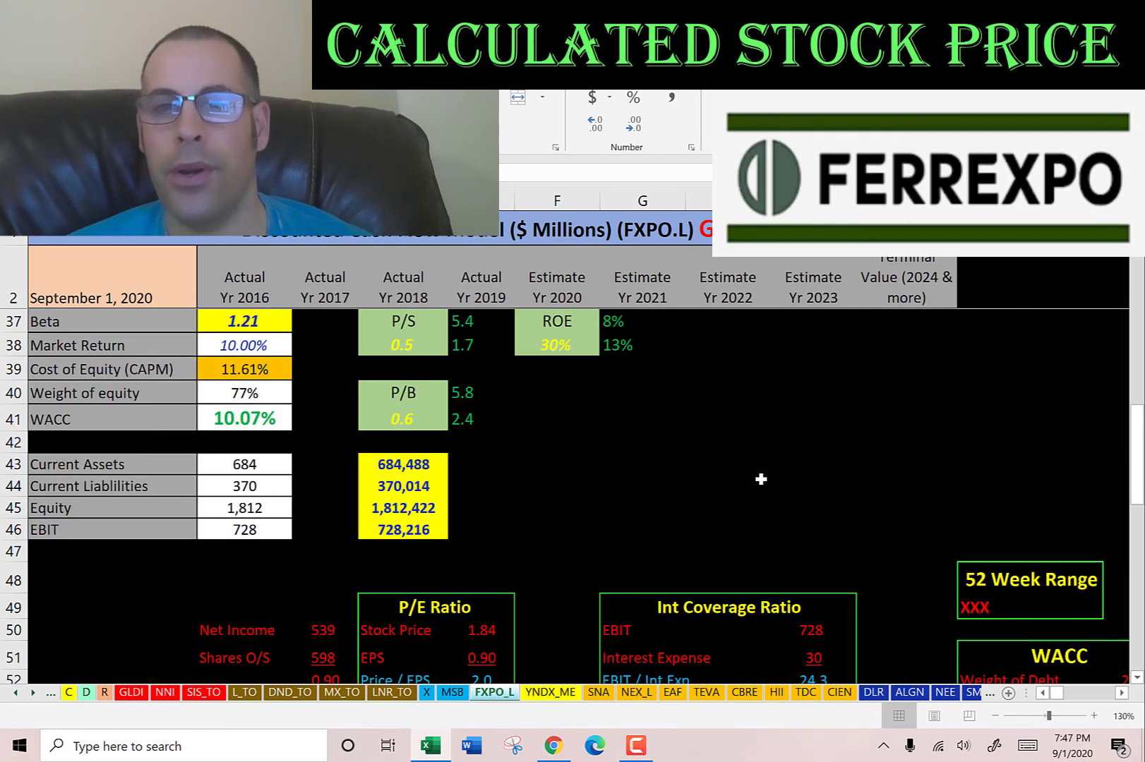
pyautogui.hscroll(2, 756, 483)
pyautogui.scroll(1, 756, 483)
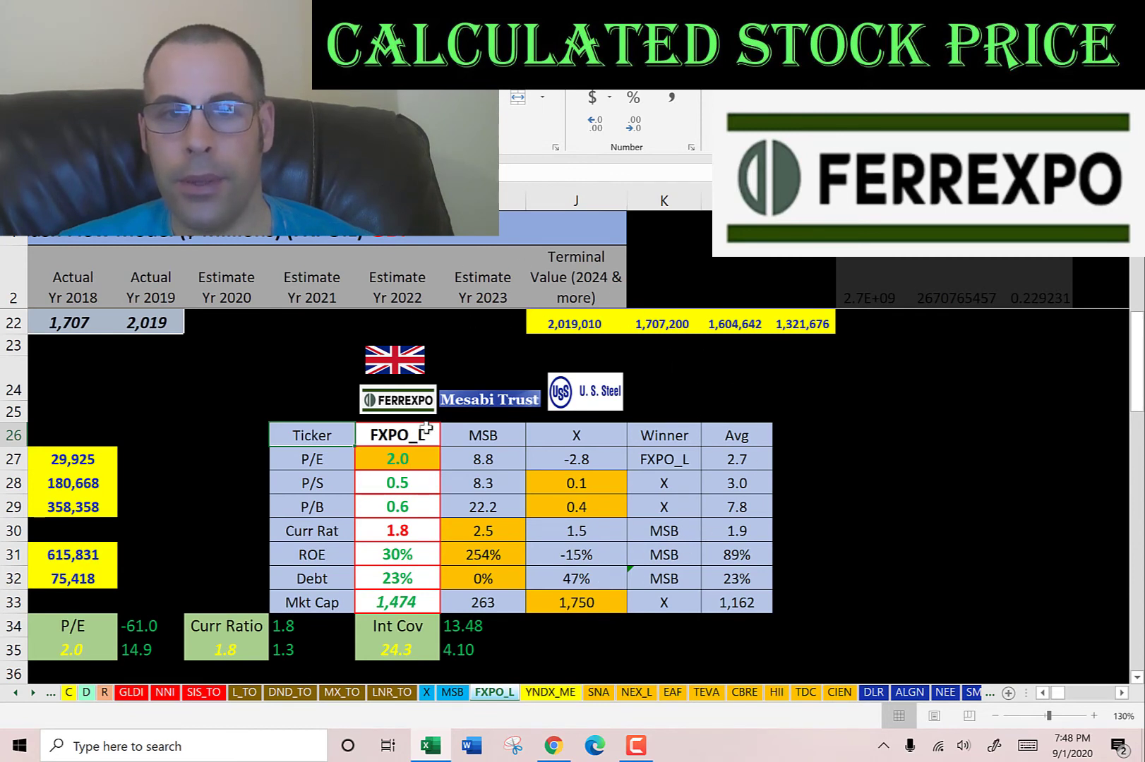
pyautogui.click(475, 435)
pyautogui.click(567, 435)
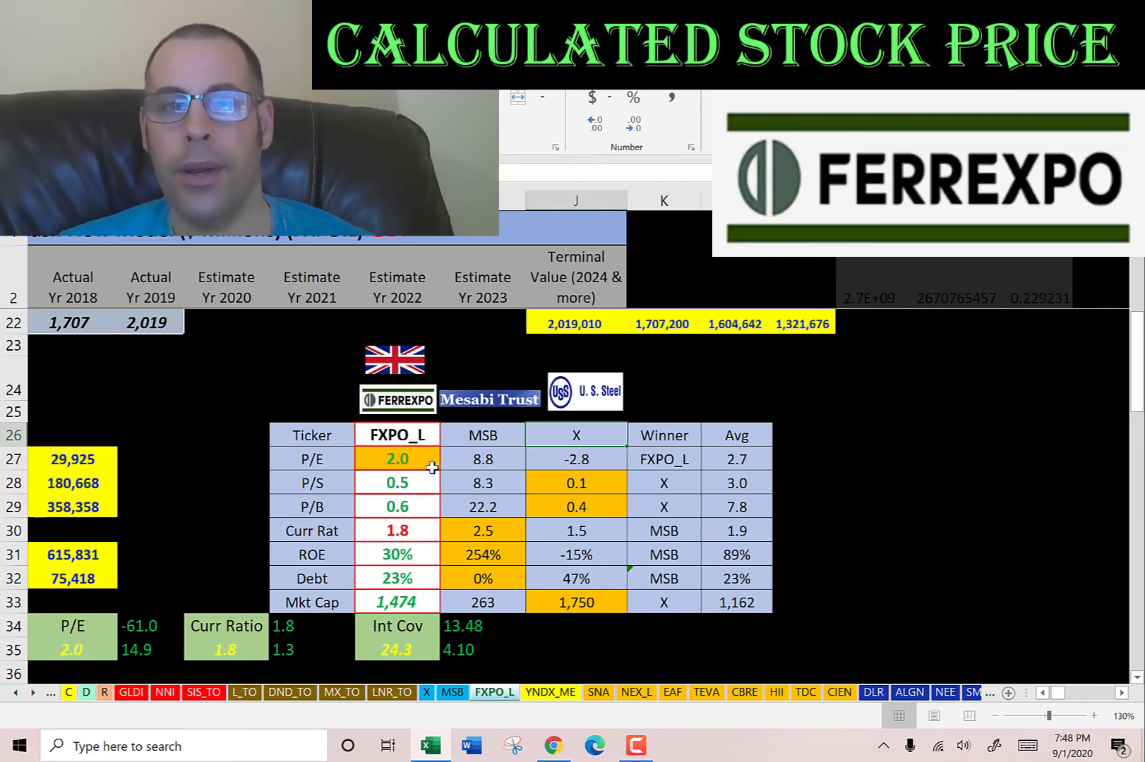
pyautogui.click(405, 465)
pyautogui.click(398, 483)
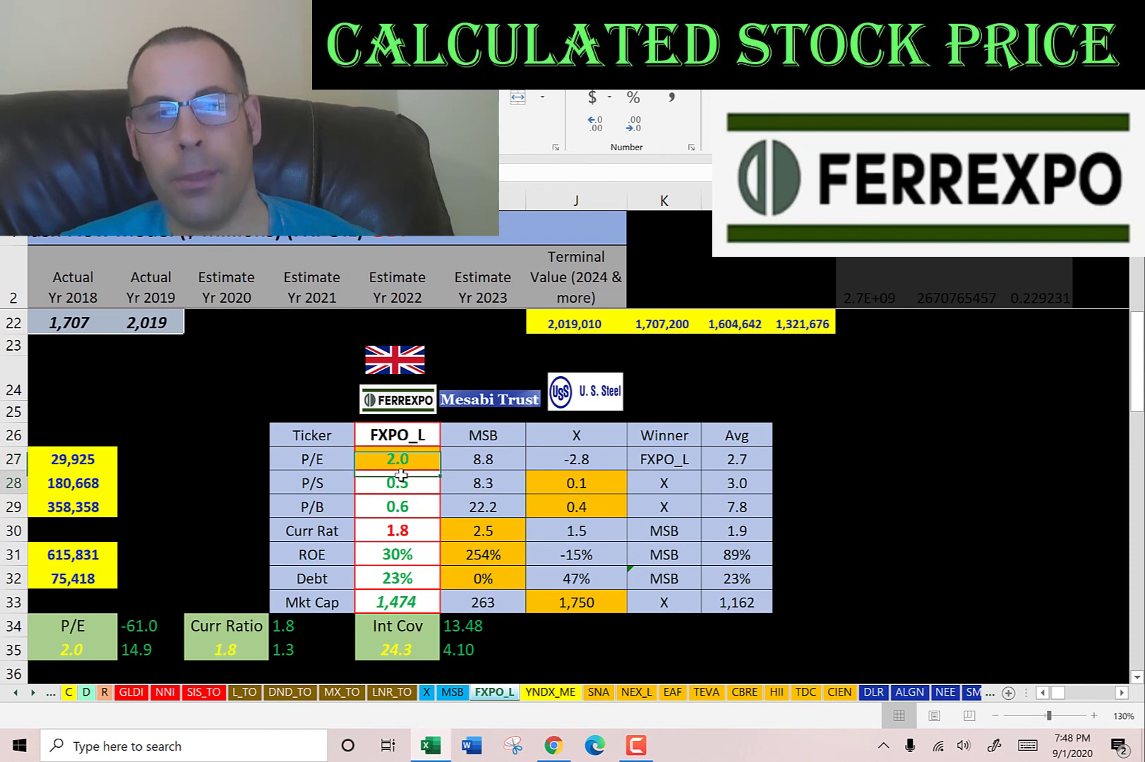
pyautogui.click(402, 507)
pyautogui.click(399, 531)
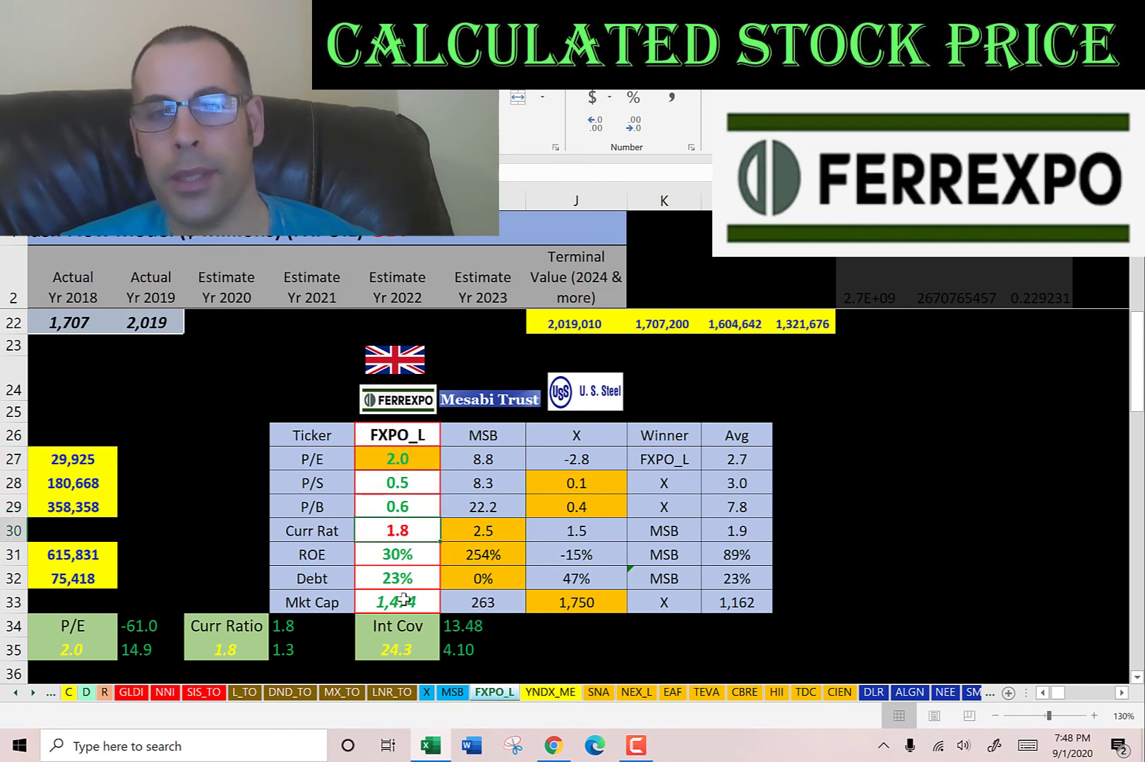